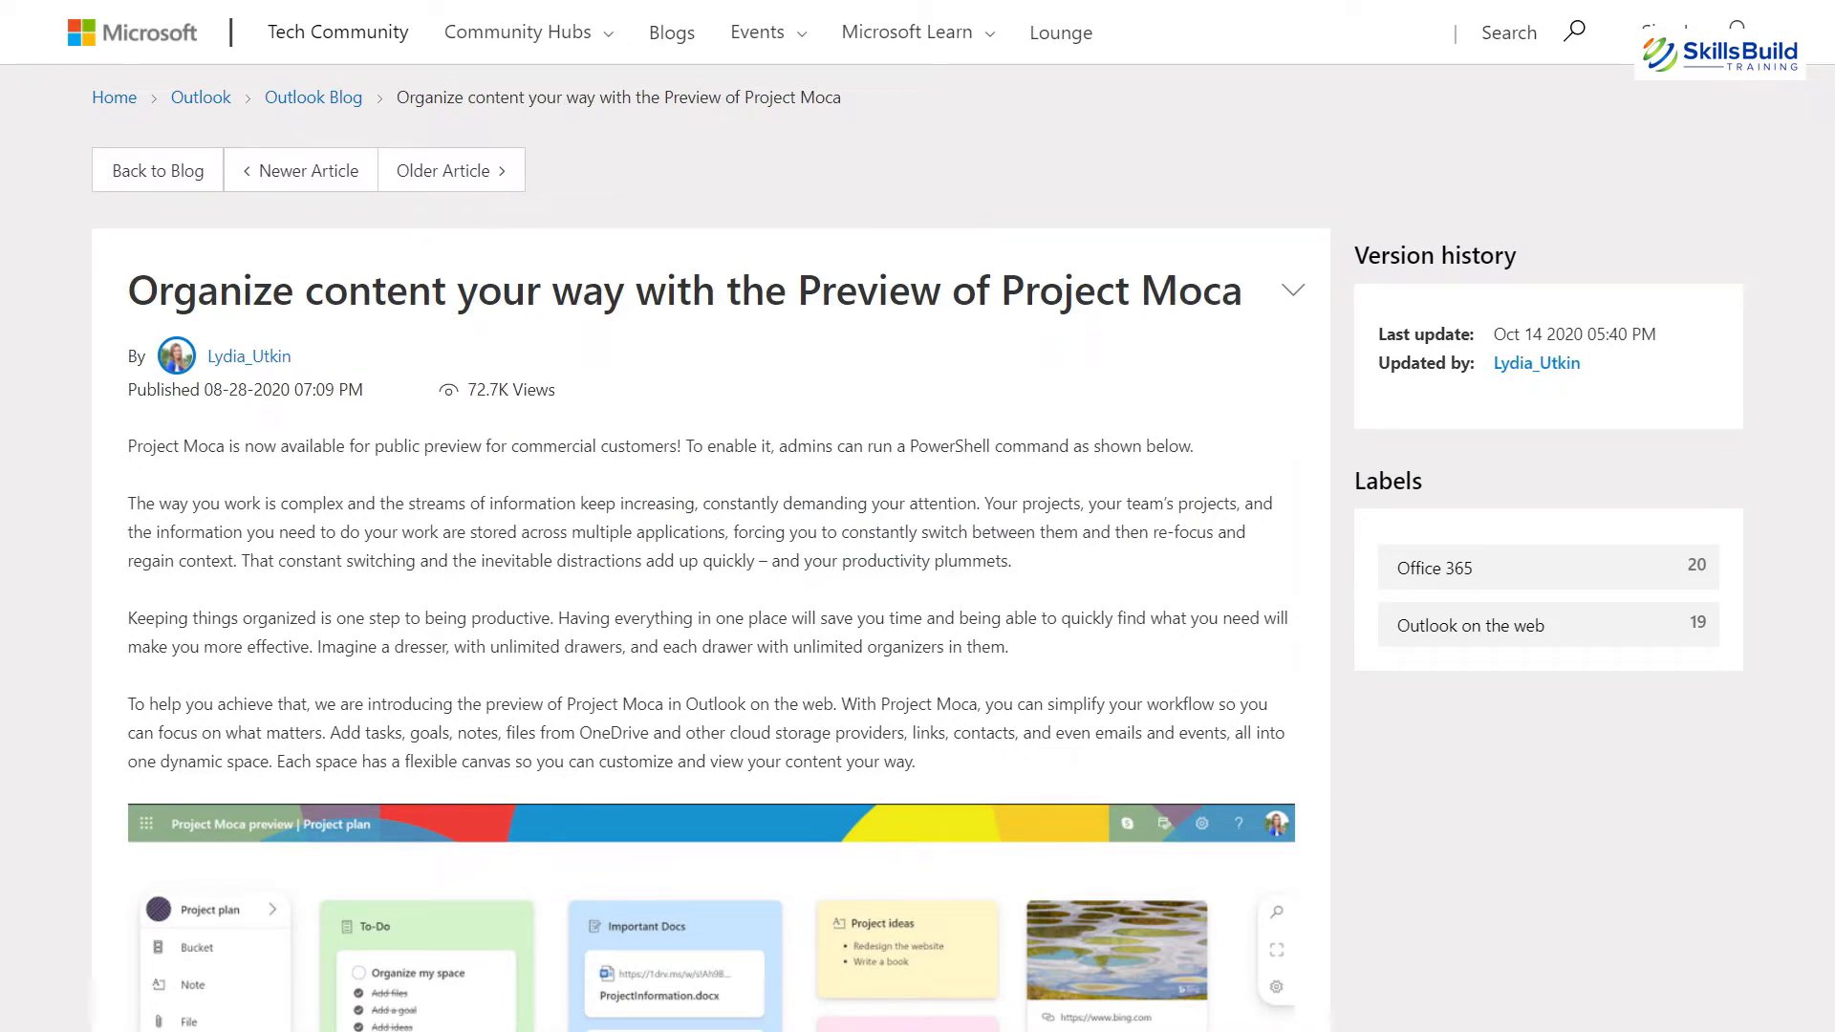
# - Read through the blog article on the Project Moca preview, from the introduction to the trip-planning example
pyautogui.scroll(-5, 711, 573)
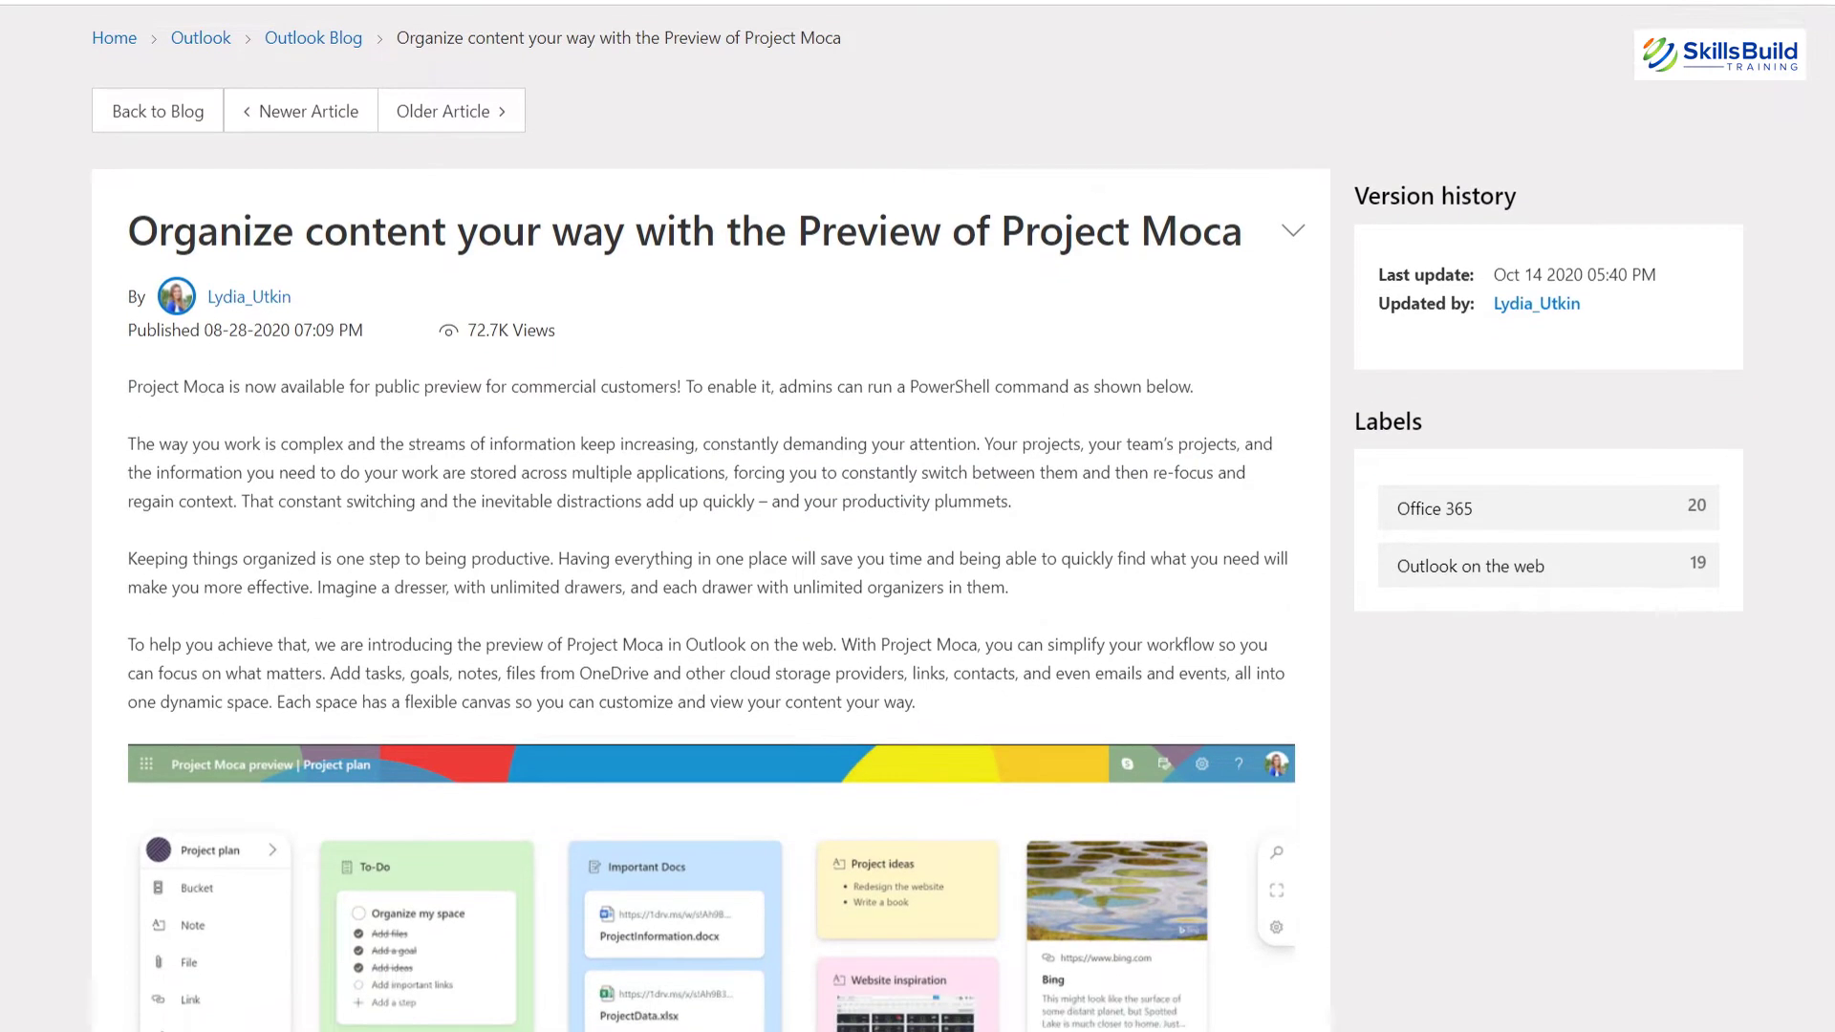
pyautogui.scroll(-6, 711, 516)
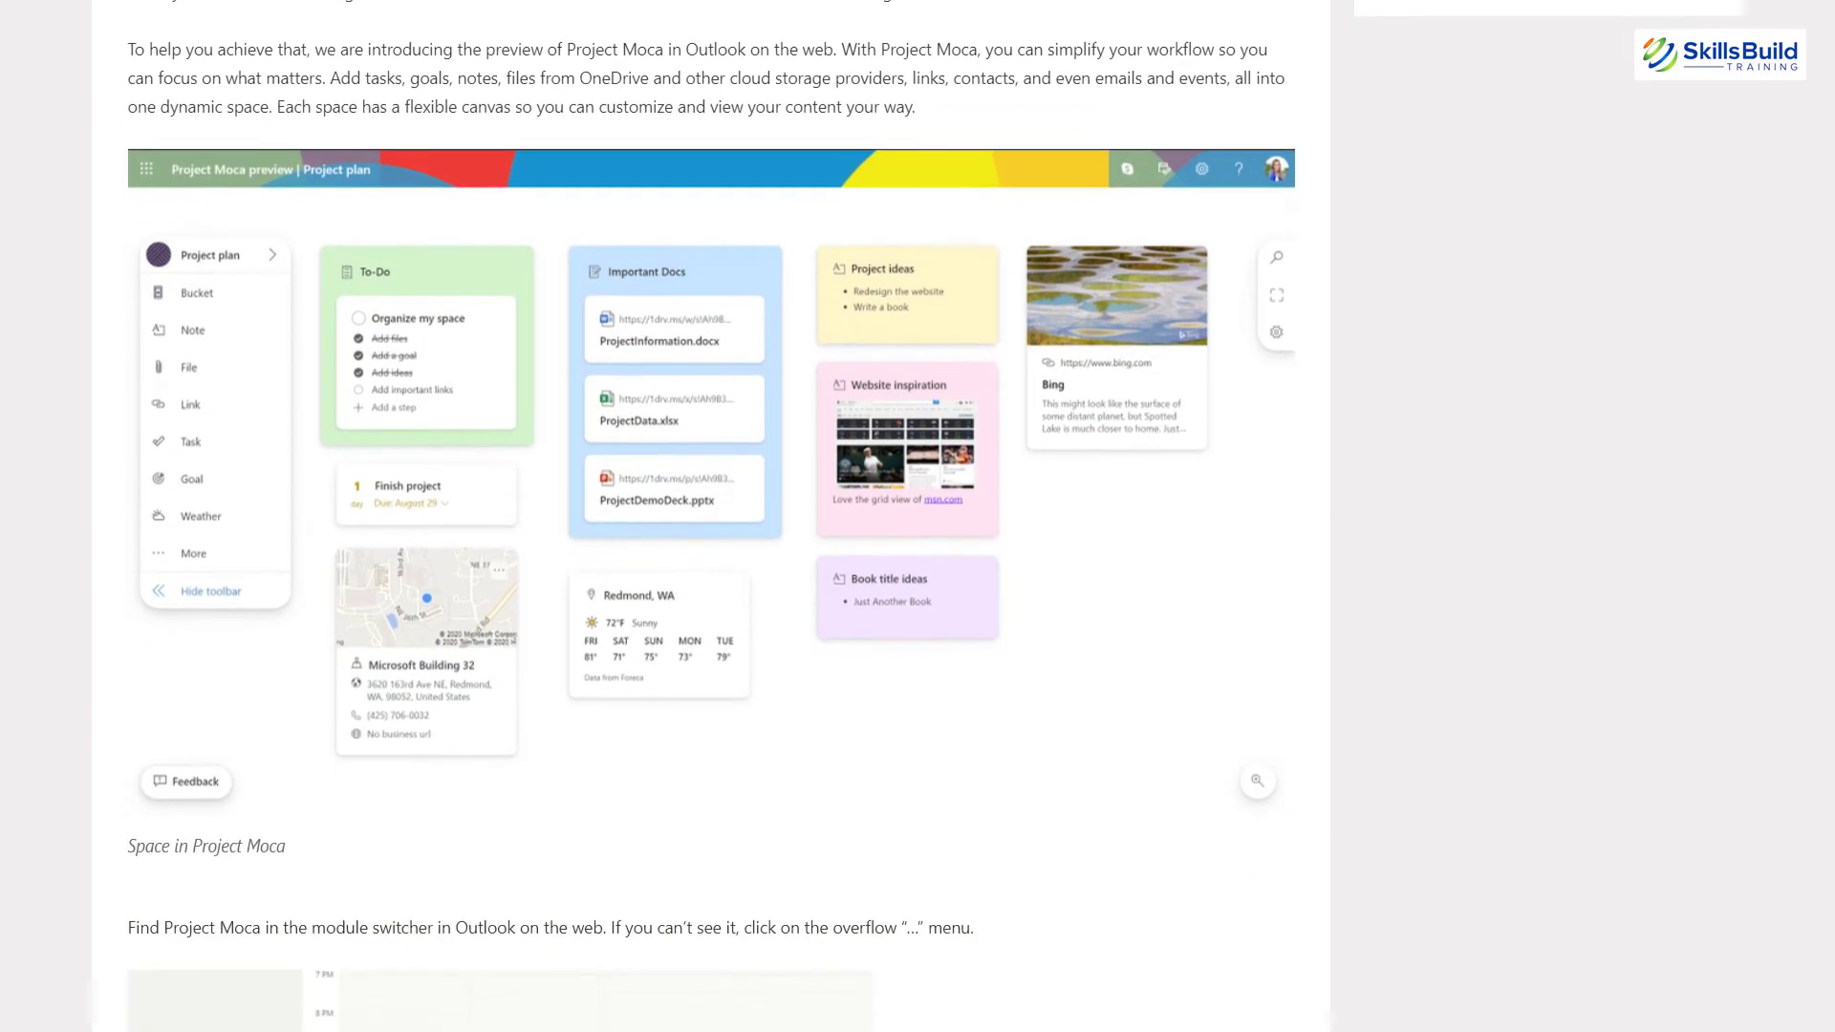
pyautogui.scroll(-6, 711, 516)
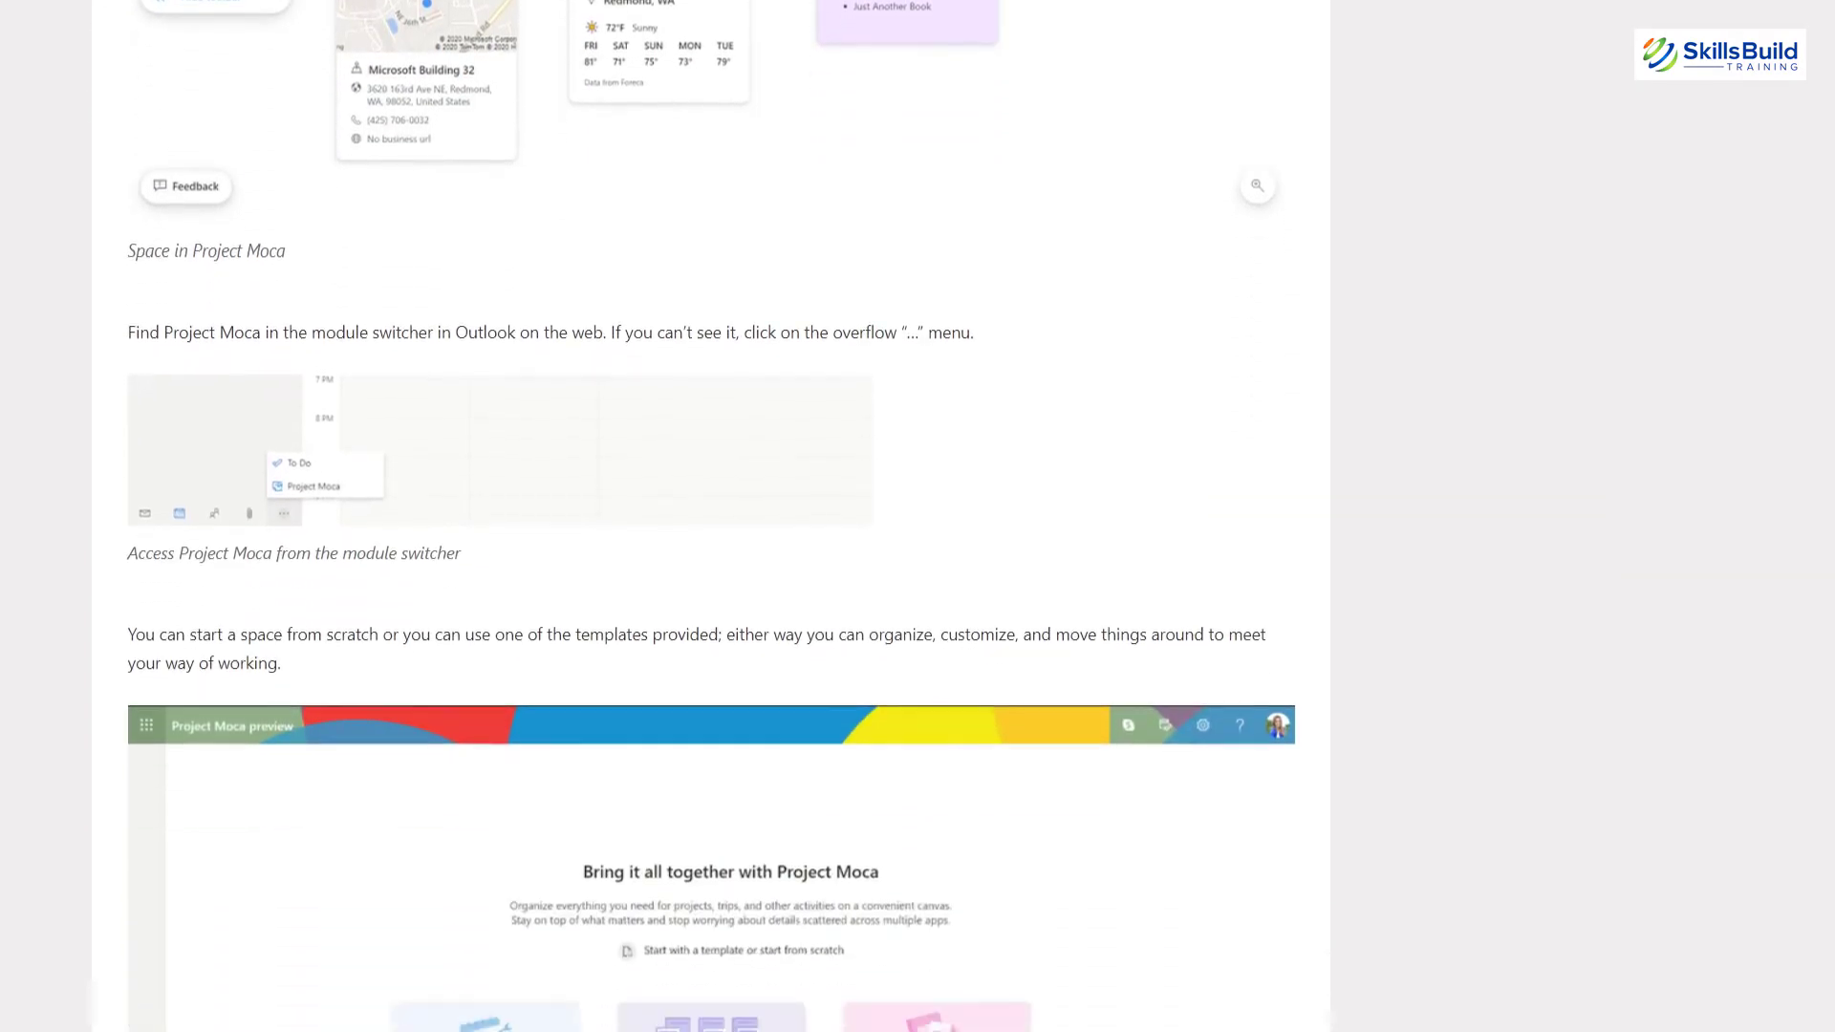
pyautogui.scroll(-6, 711, 516)
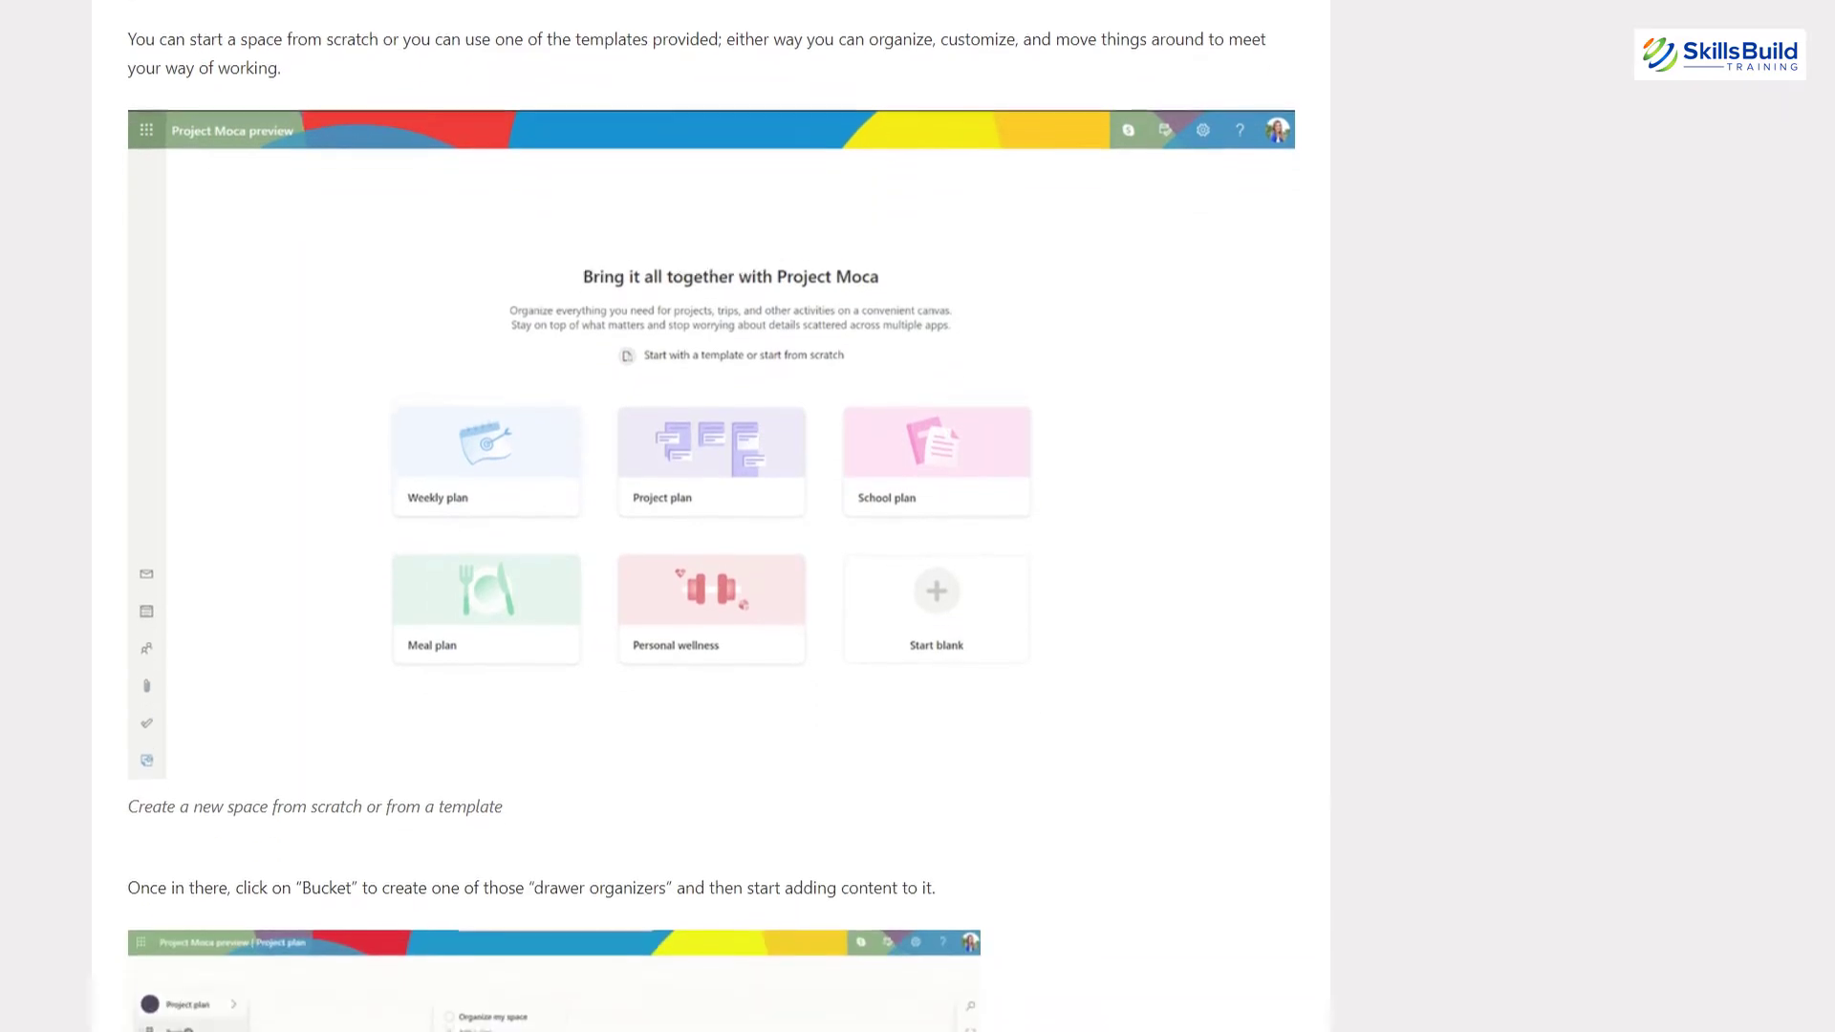
pyautogui.scroll(-6, 711, 516)
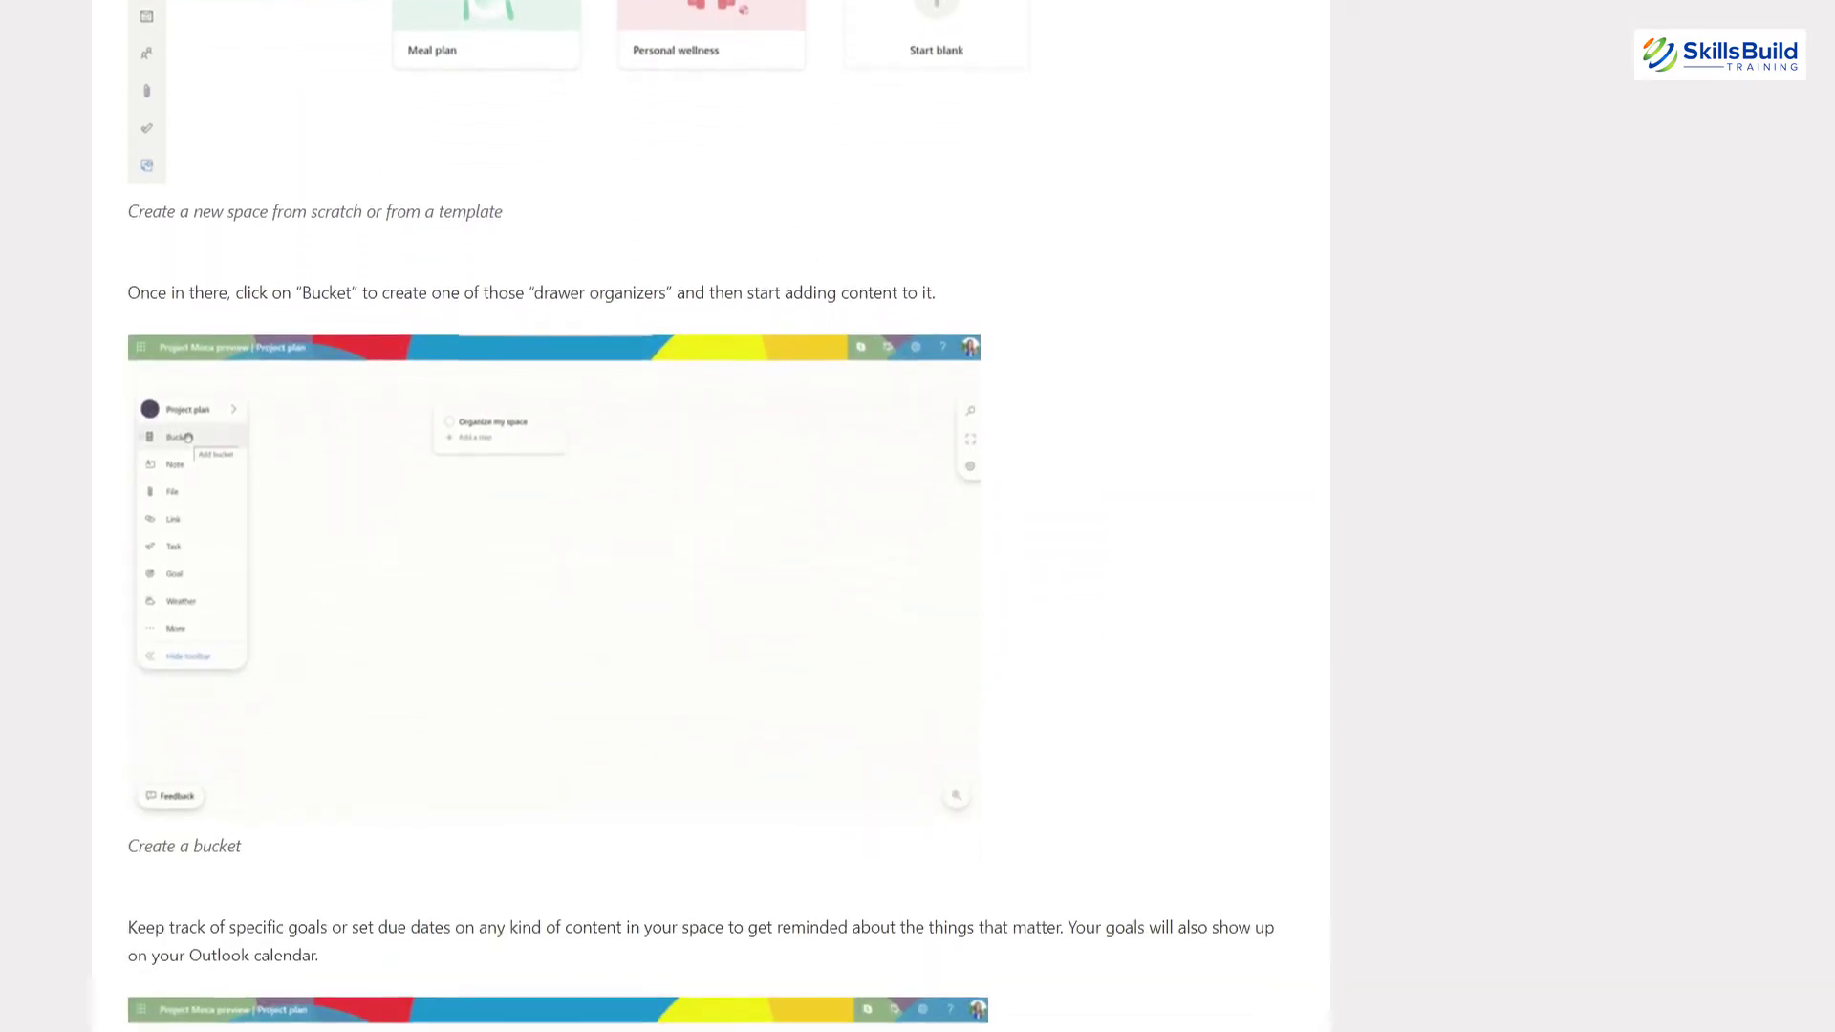
pyautogui.scroll(-6, 711, 516)
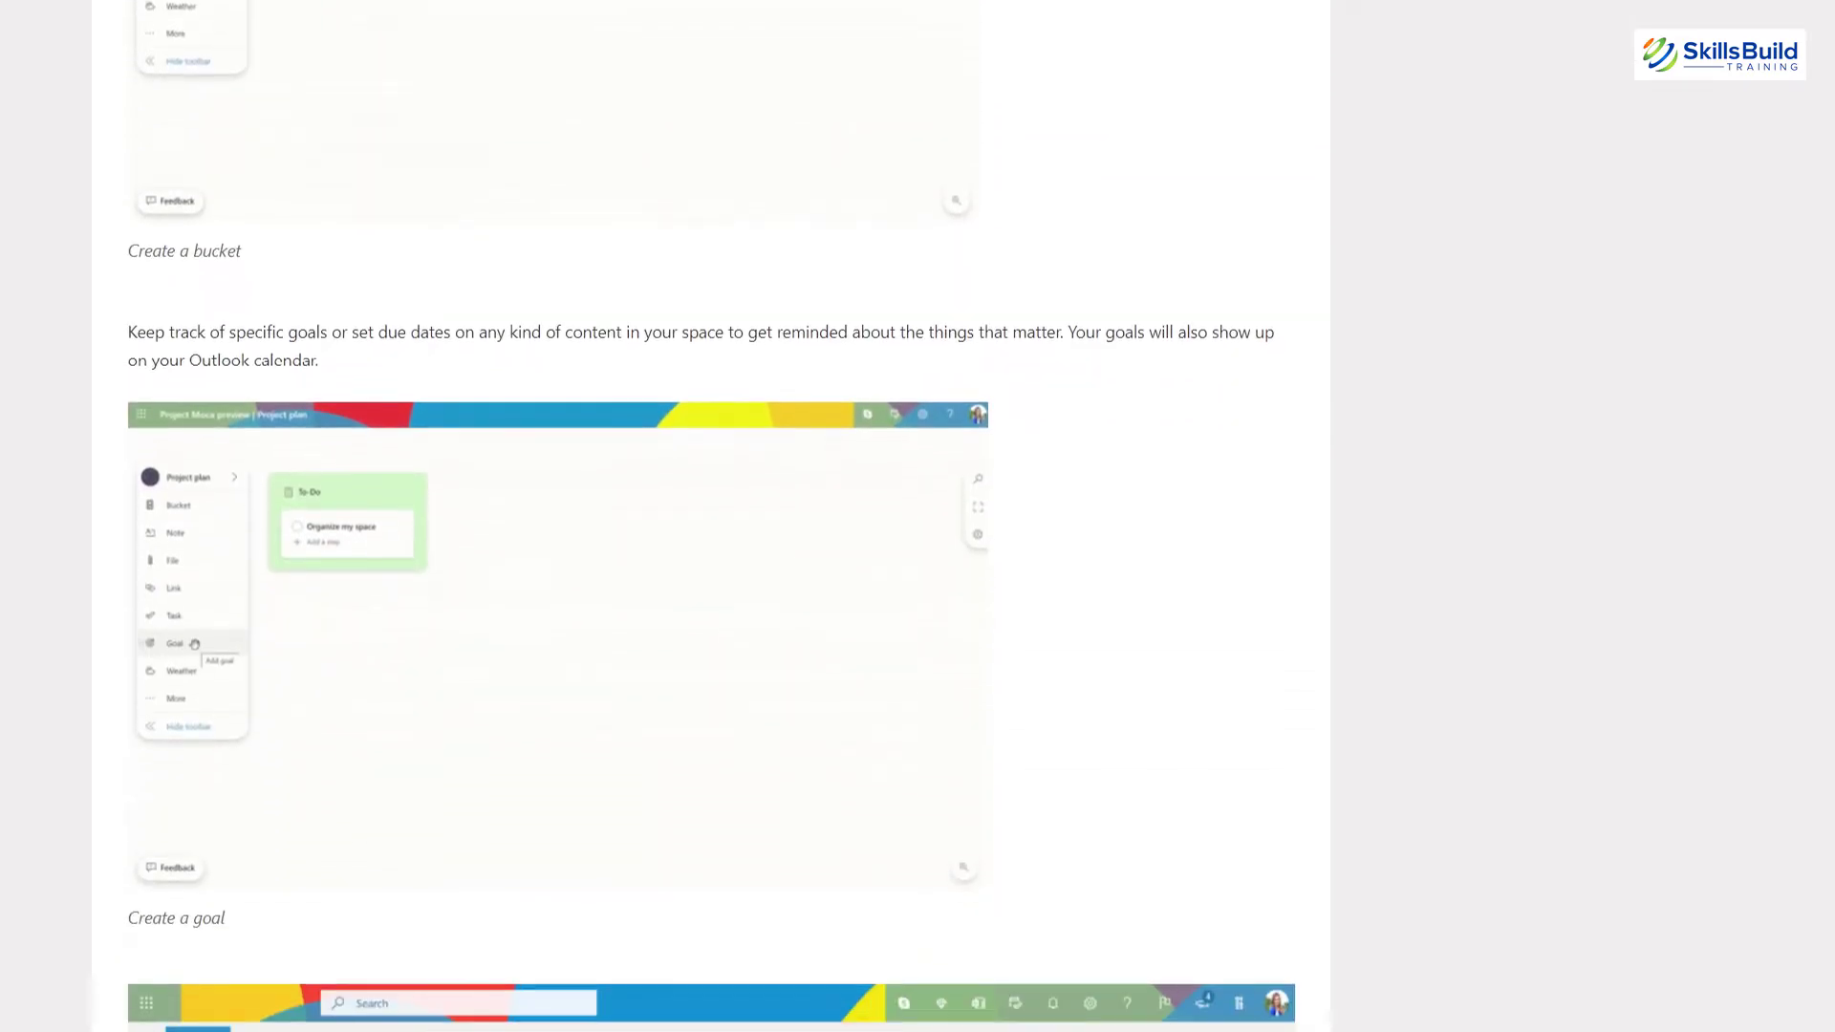
pyautogui.scroll(-6, 711, 516)
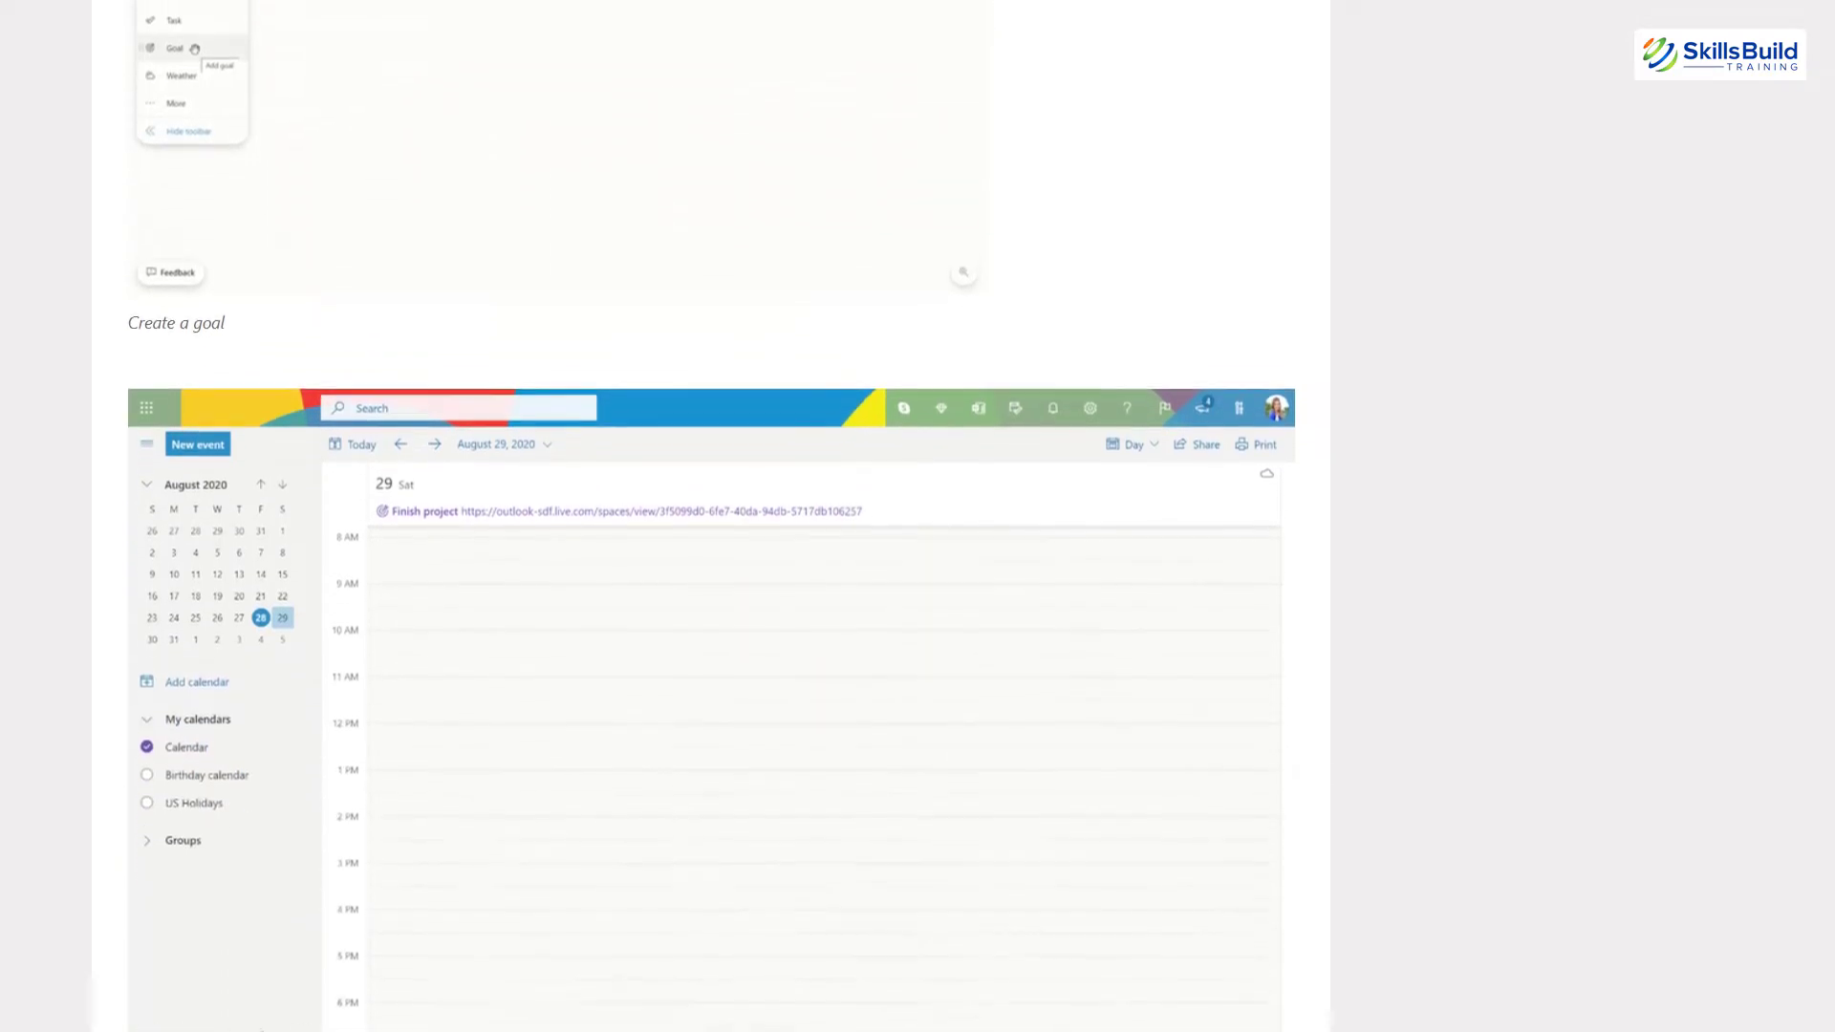
pyautogui.scroll(-6, 711, 516)
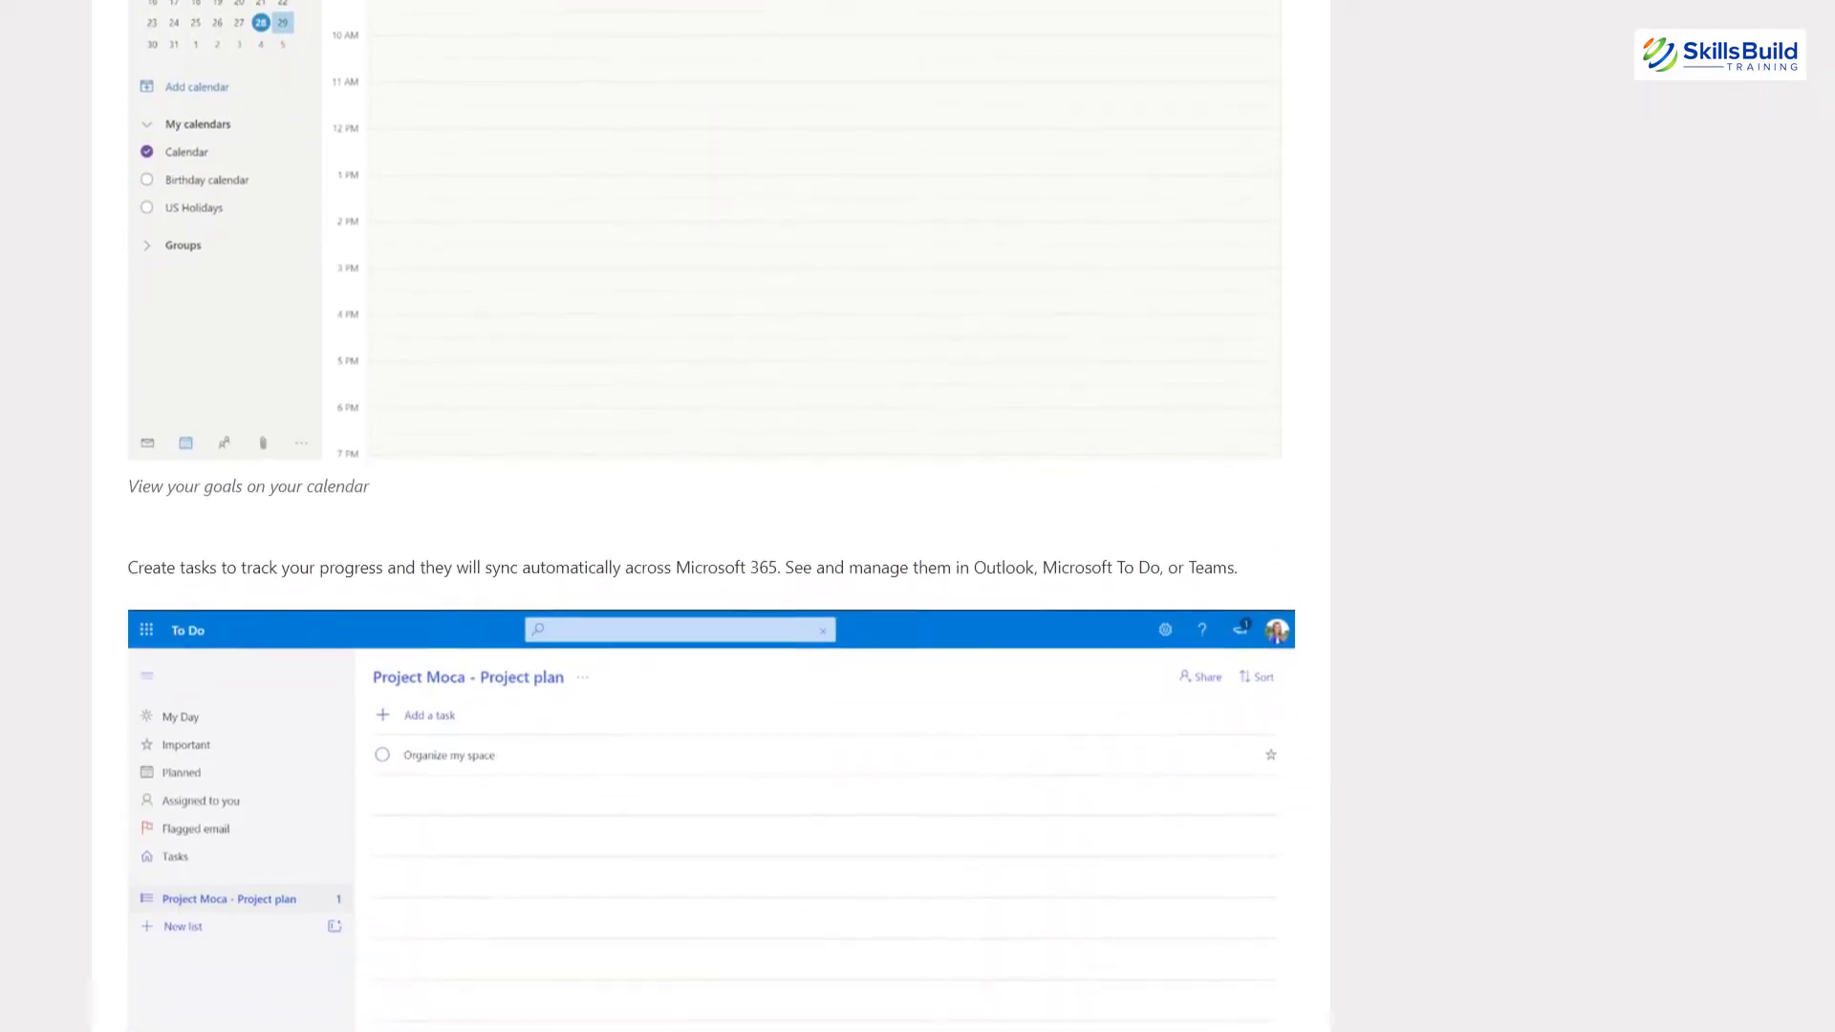
pyautogui.scroll(-6, 711, 516)
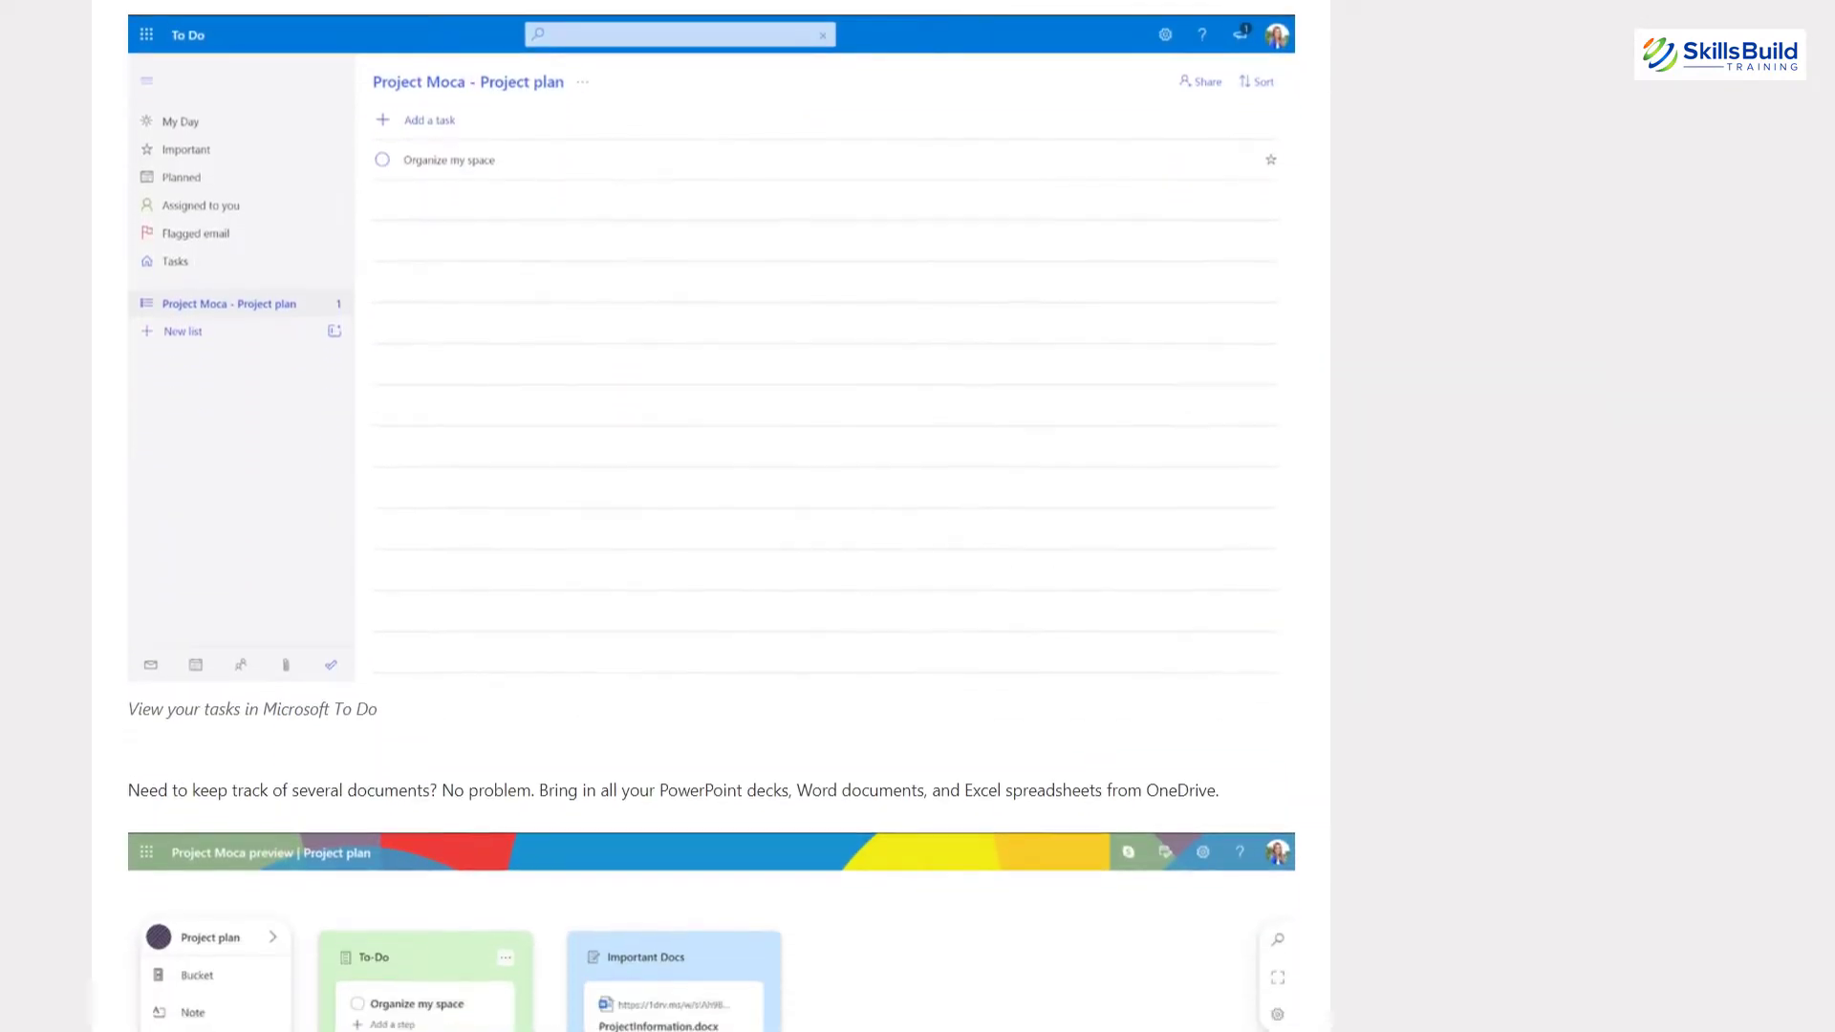
pyautogui.scroll(-6, 711, 516)
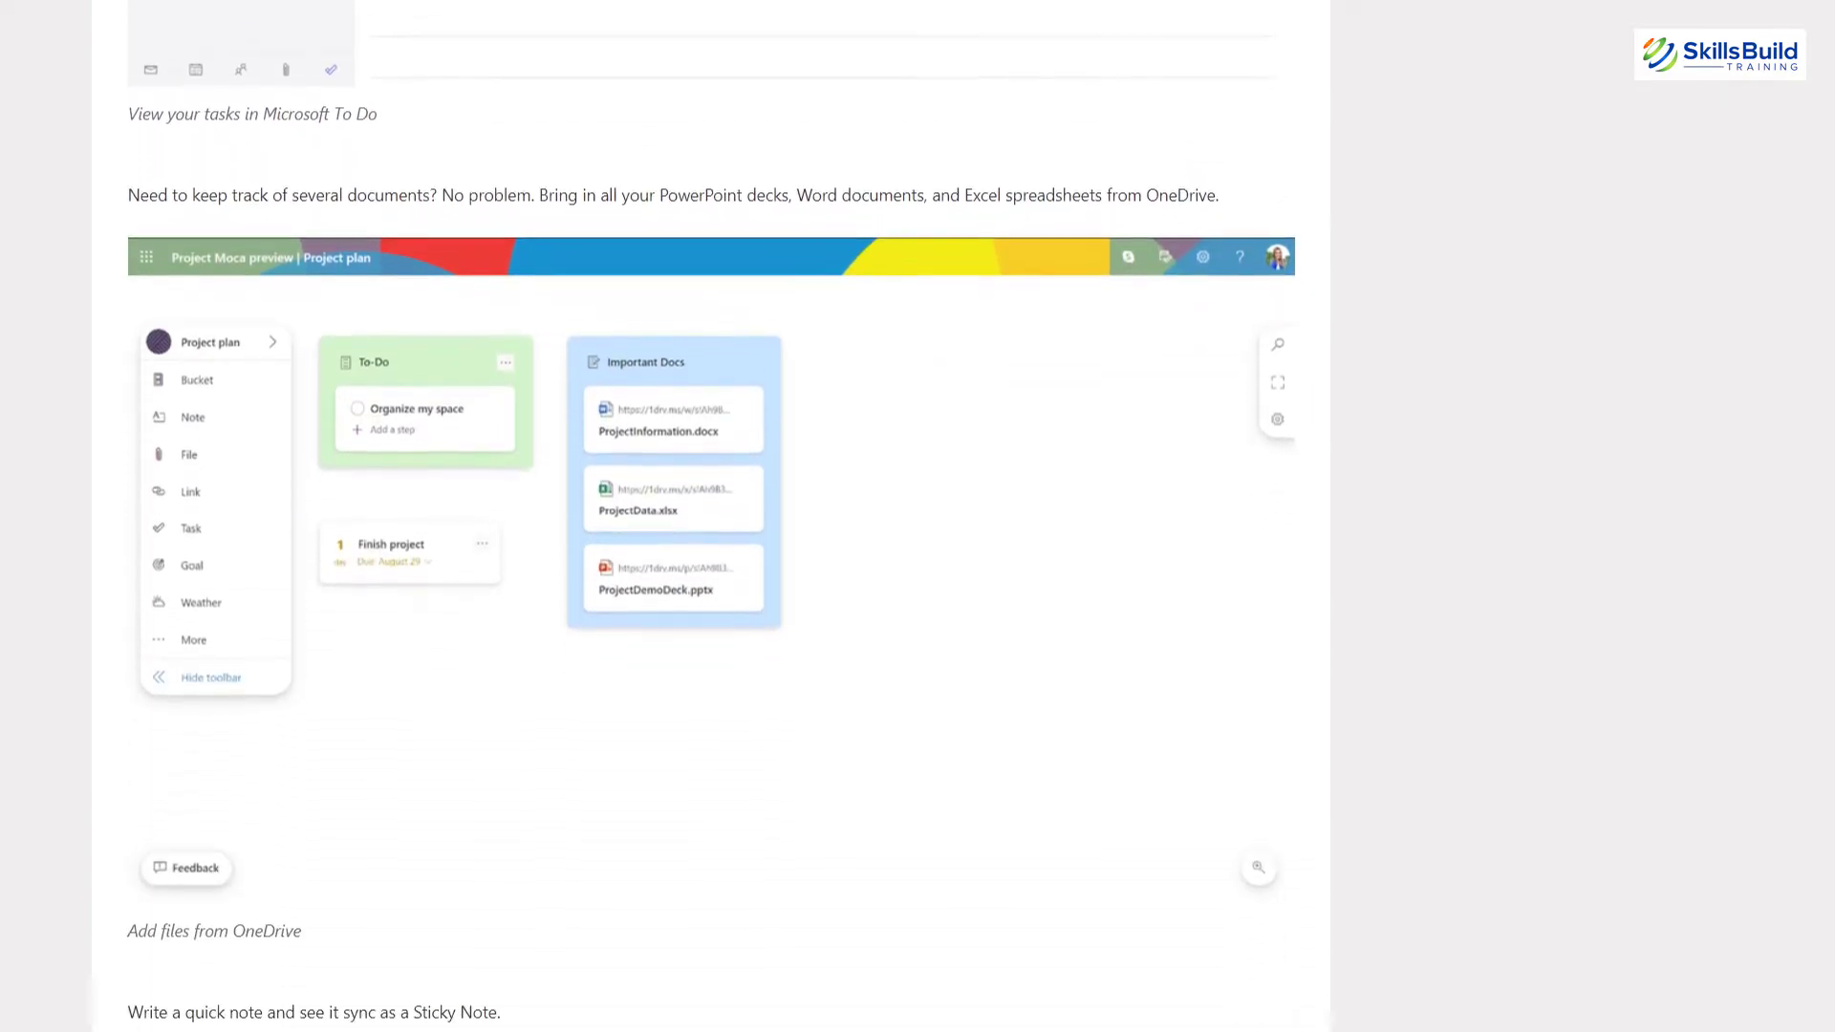
pyautogui.scroll(-6, 711, 516)
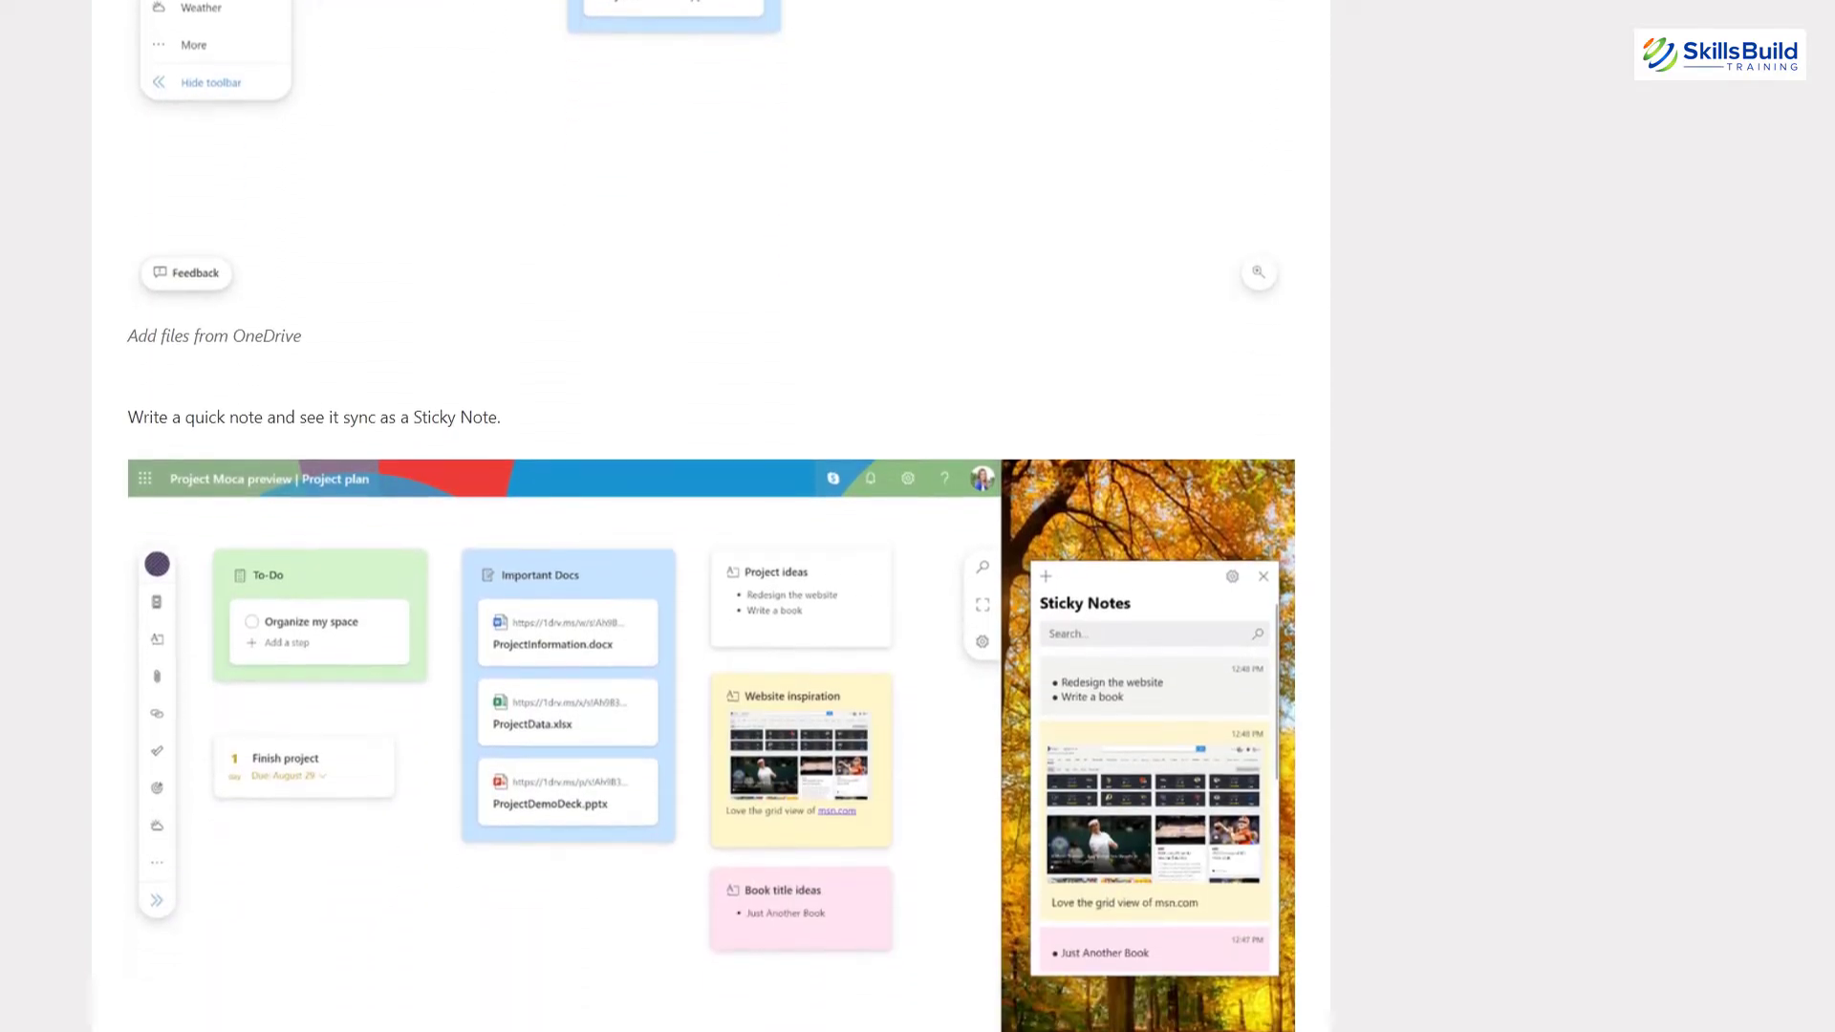
pyautogui.scroll(-6, 711, 516)
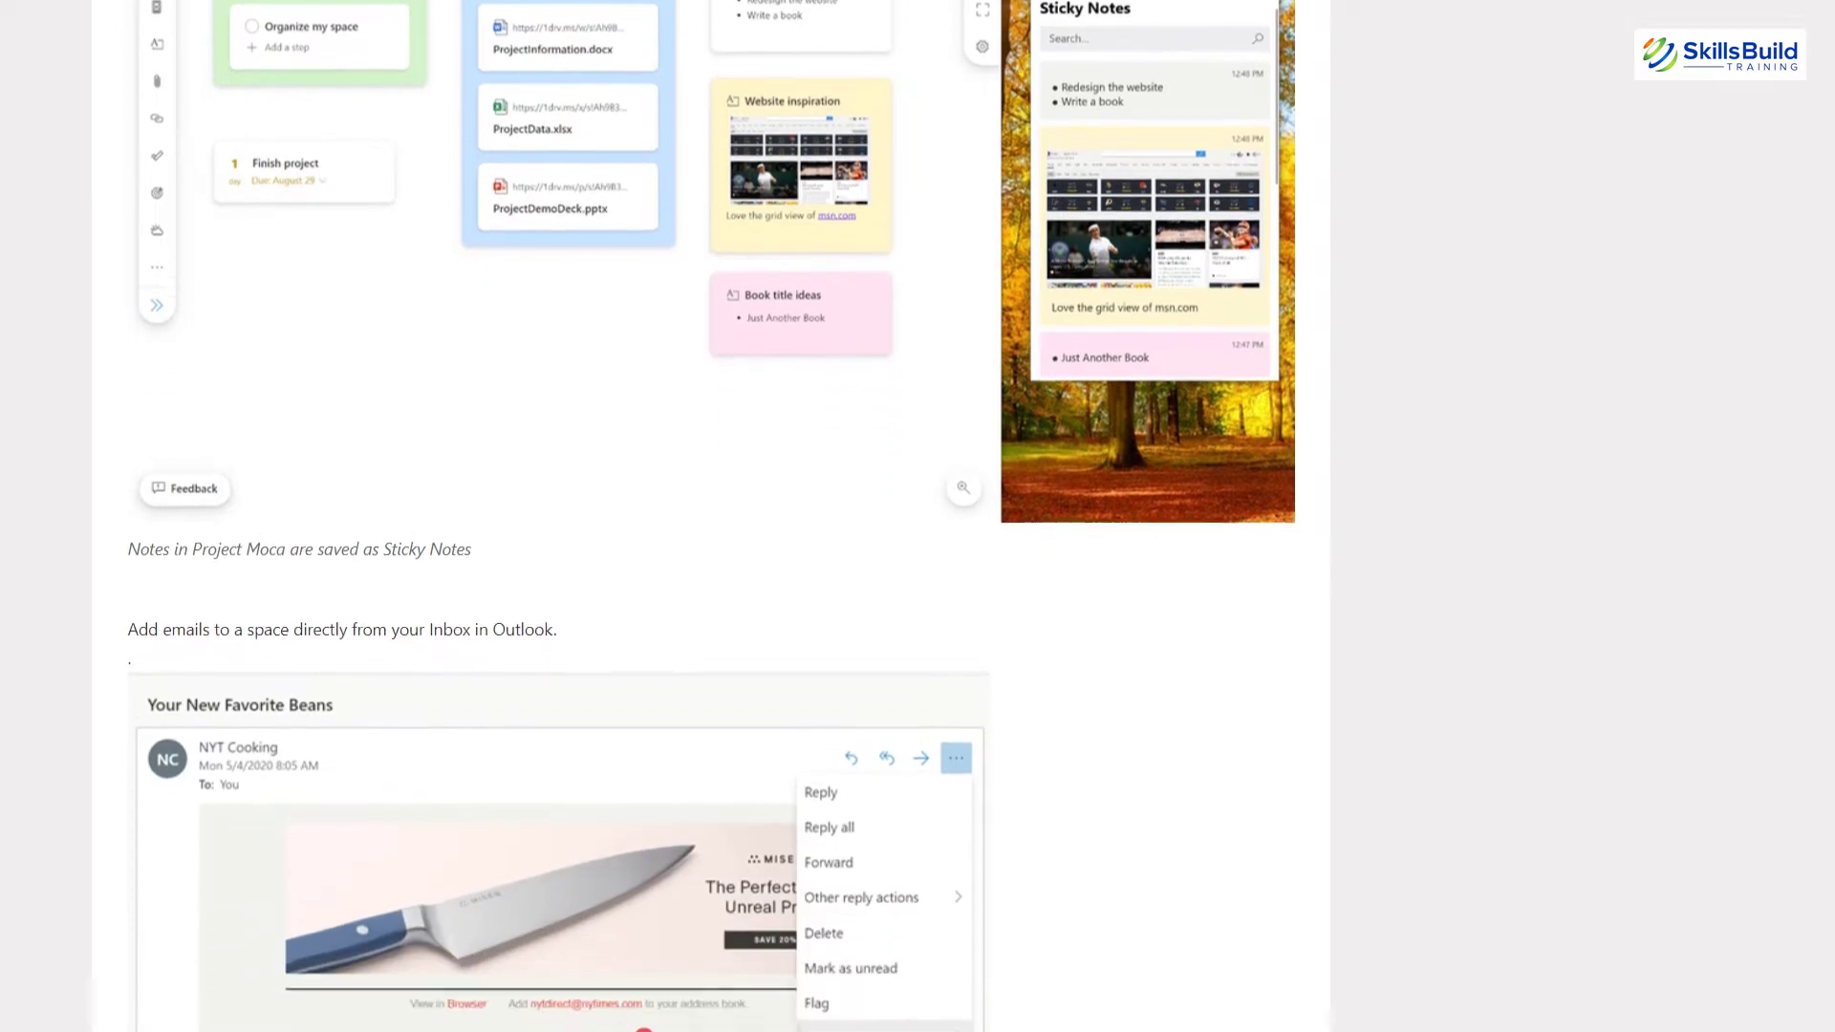
pyautogui.scroll(-6, 711, 516)
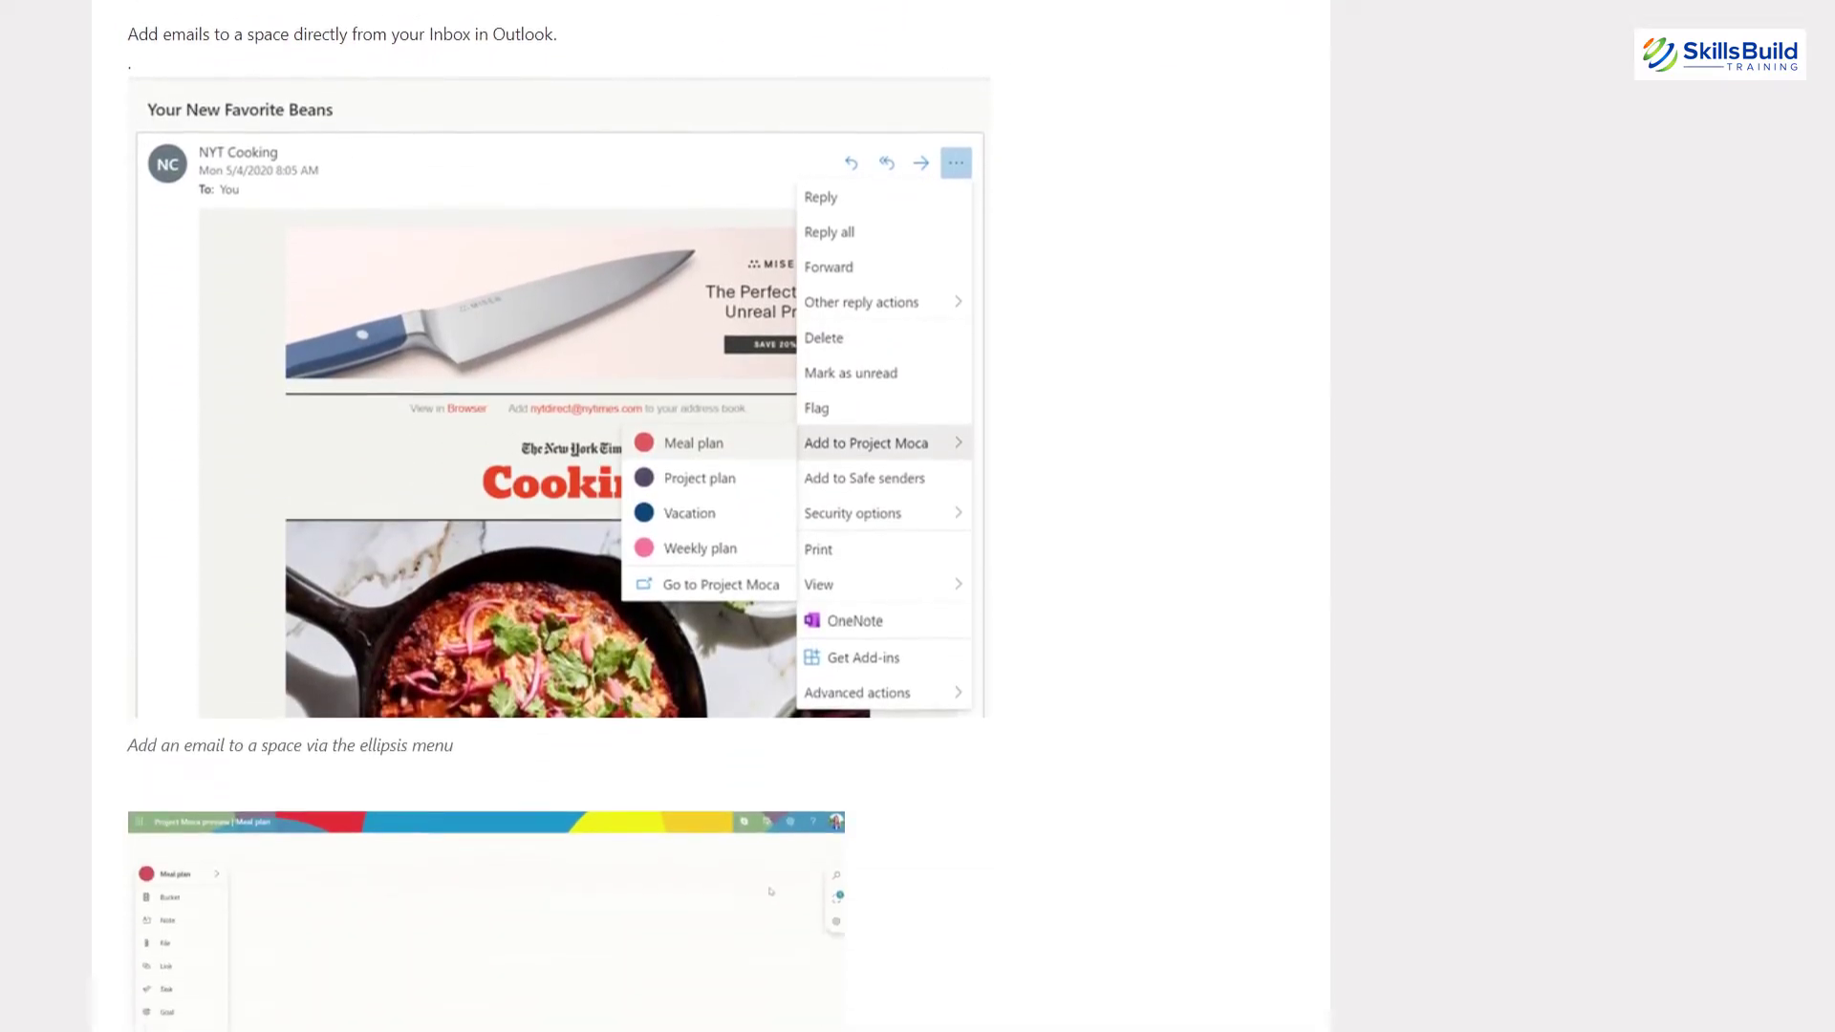
pyautogui.scroll(-6, 711, 516)
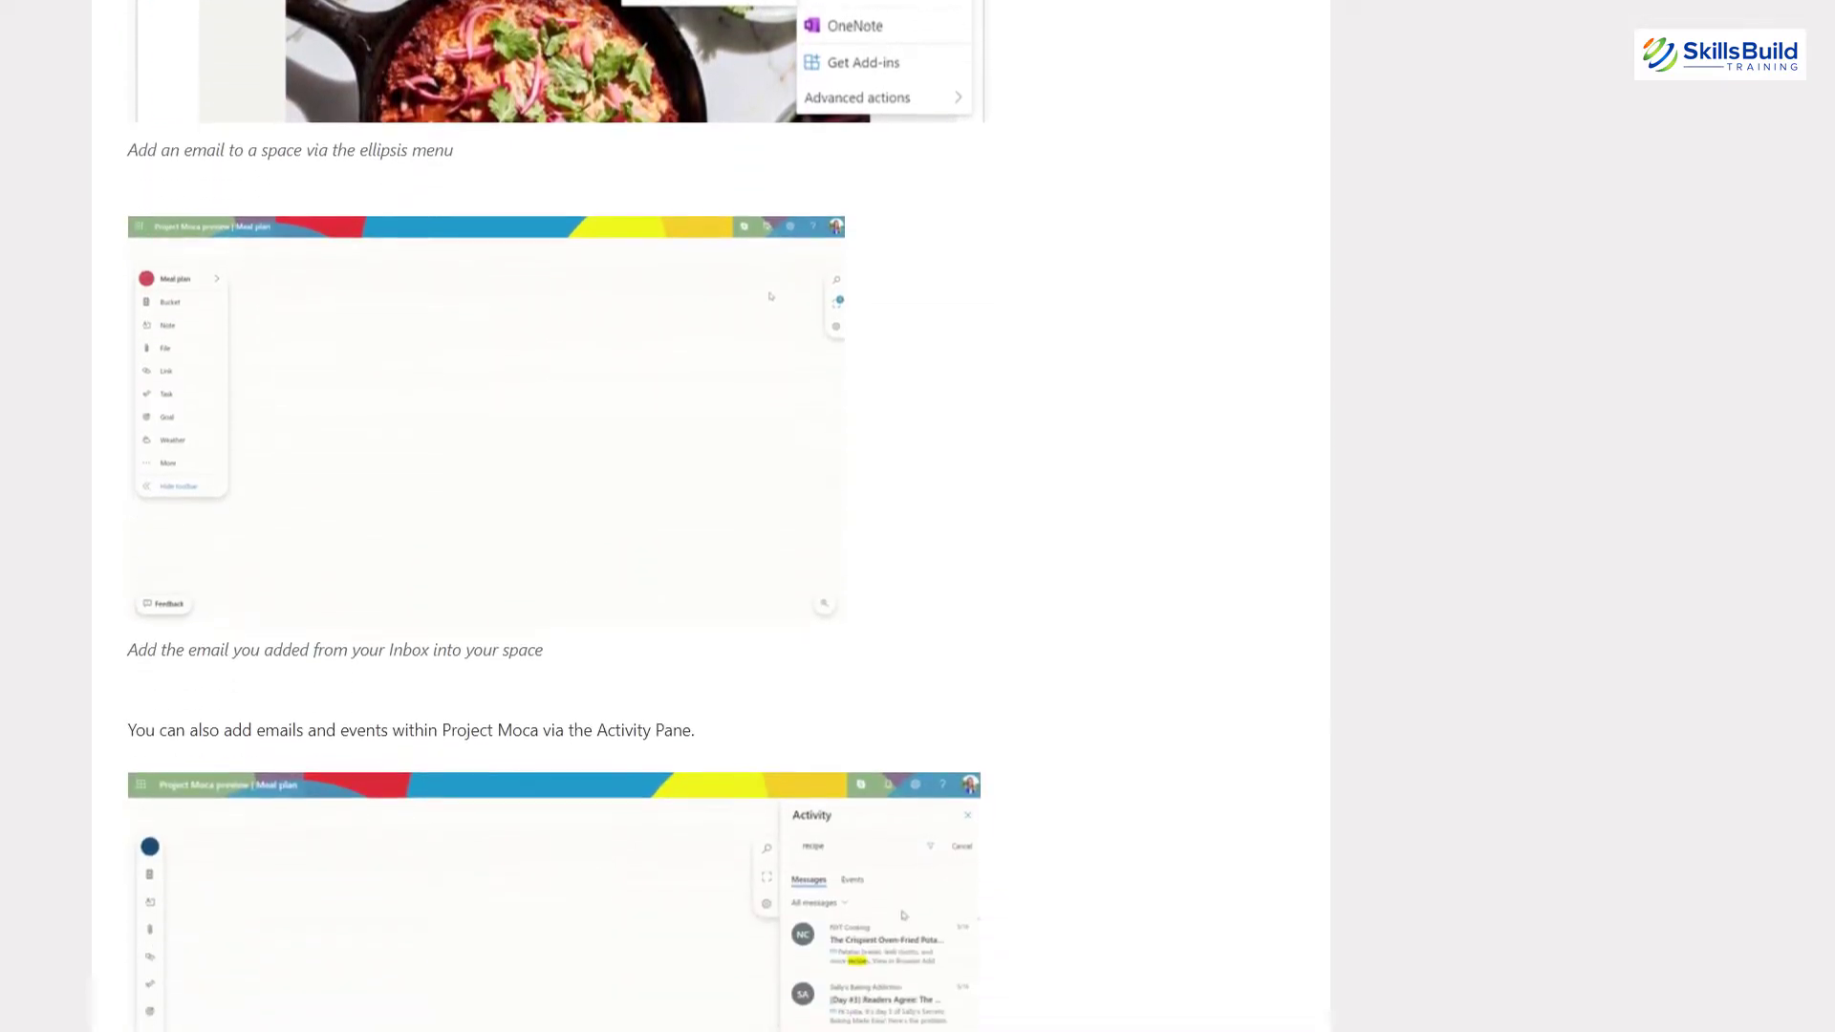
pyautogui.scroll(-6, 711, 516)
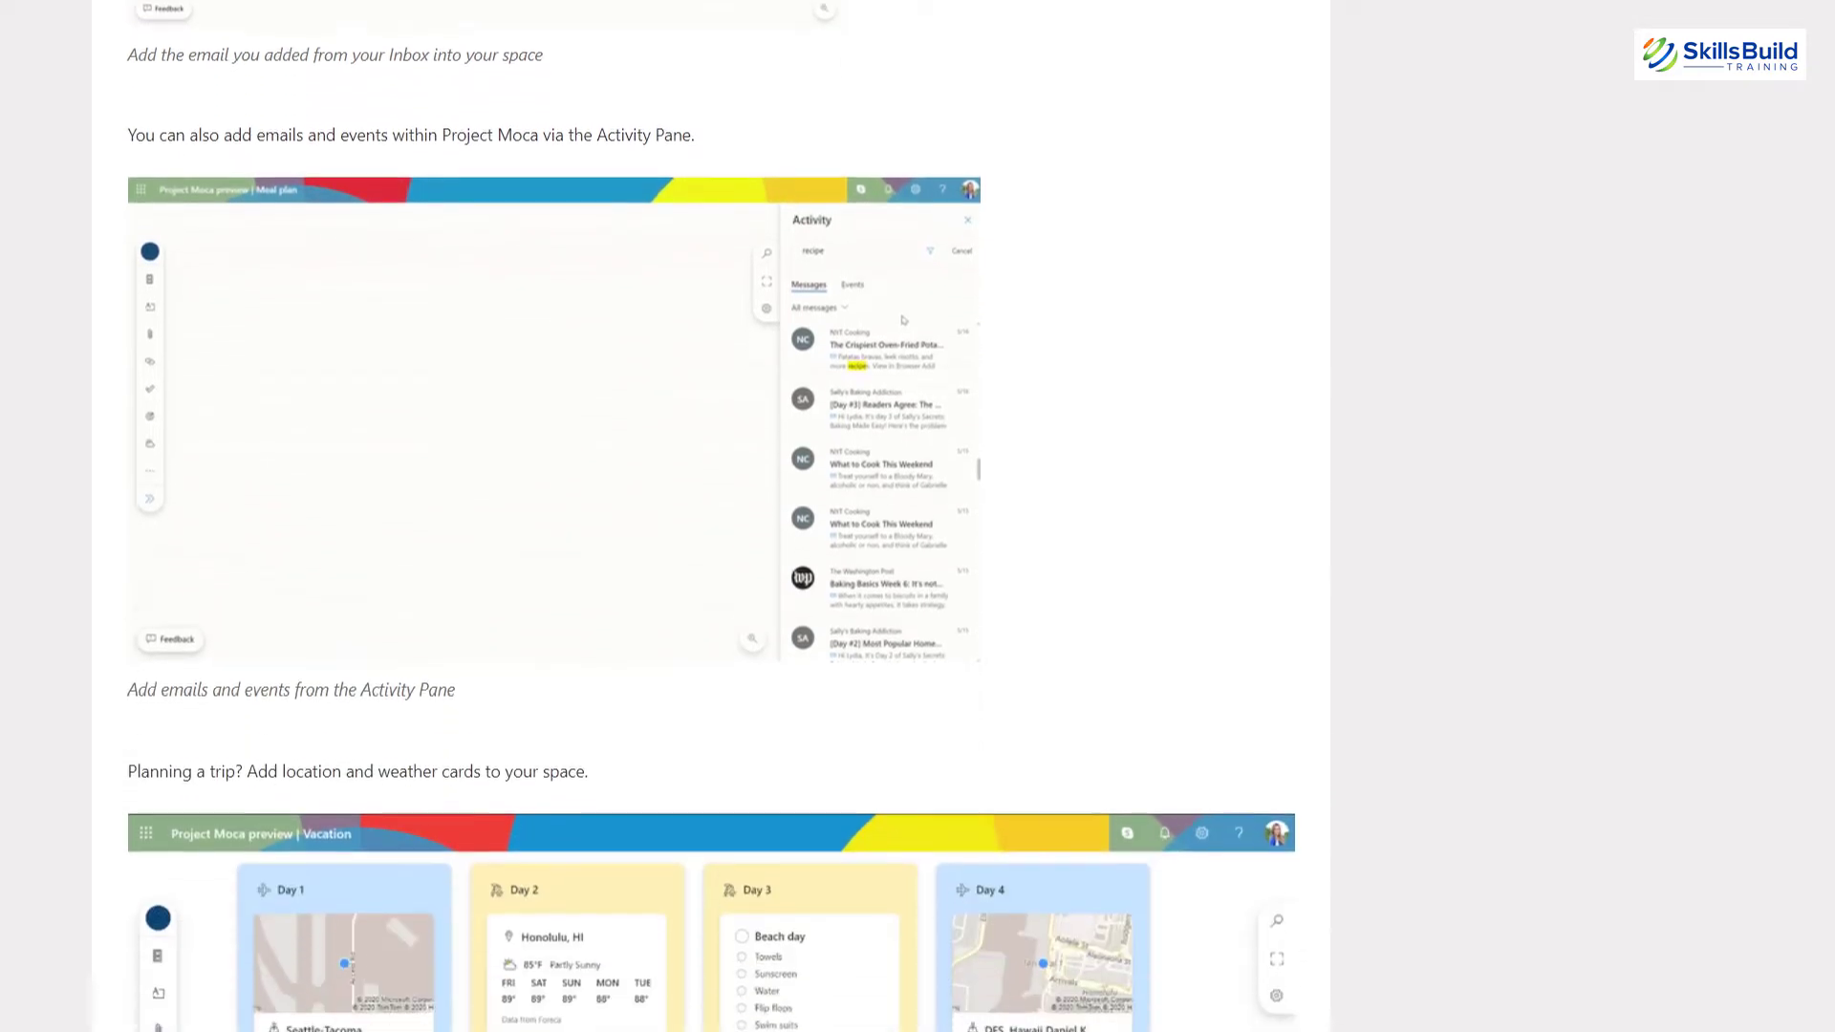
pyautogui.scroll(-6, 711, 516)
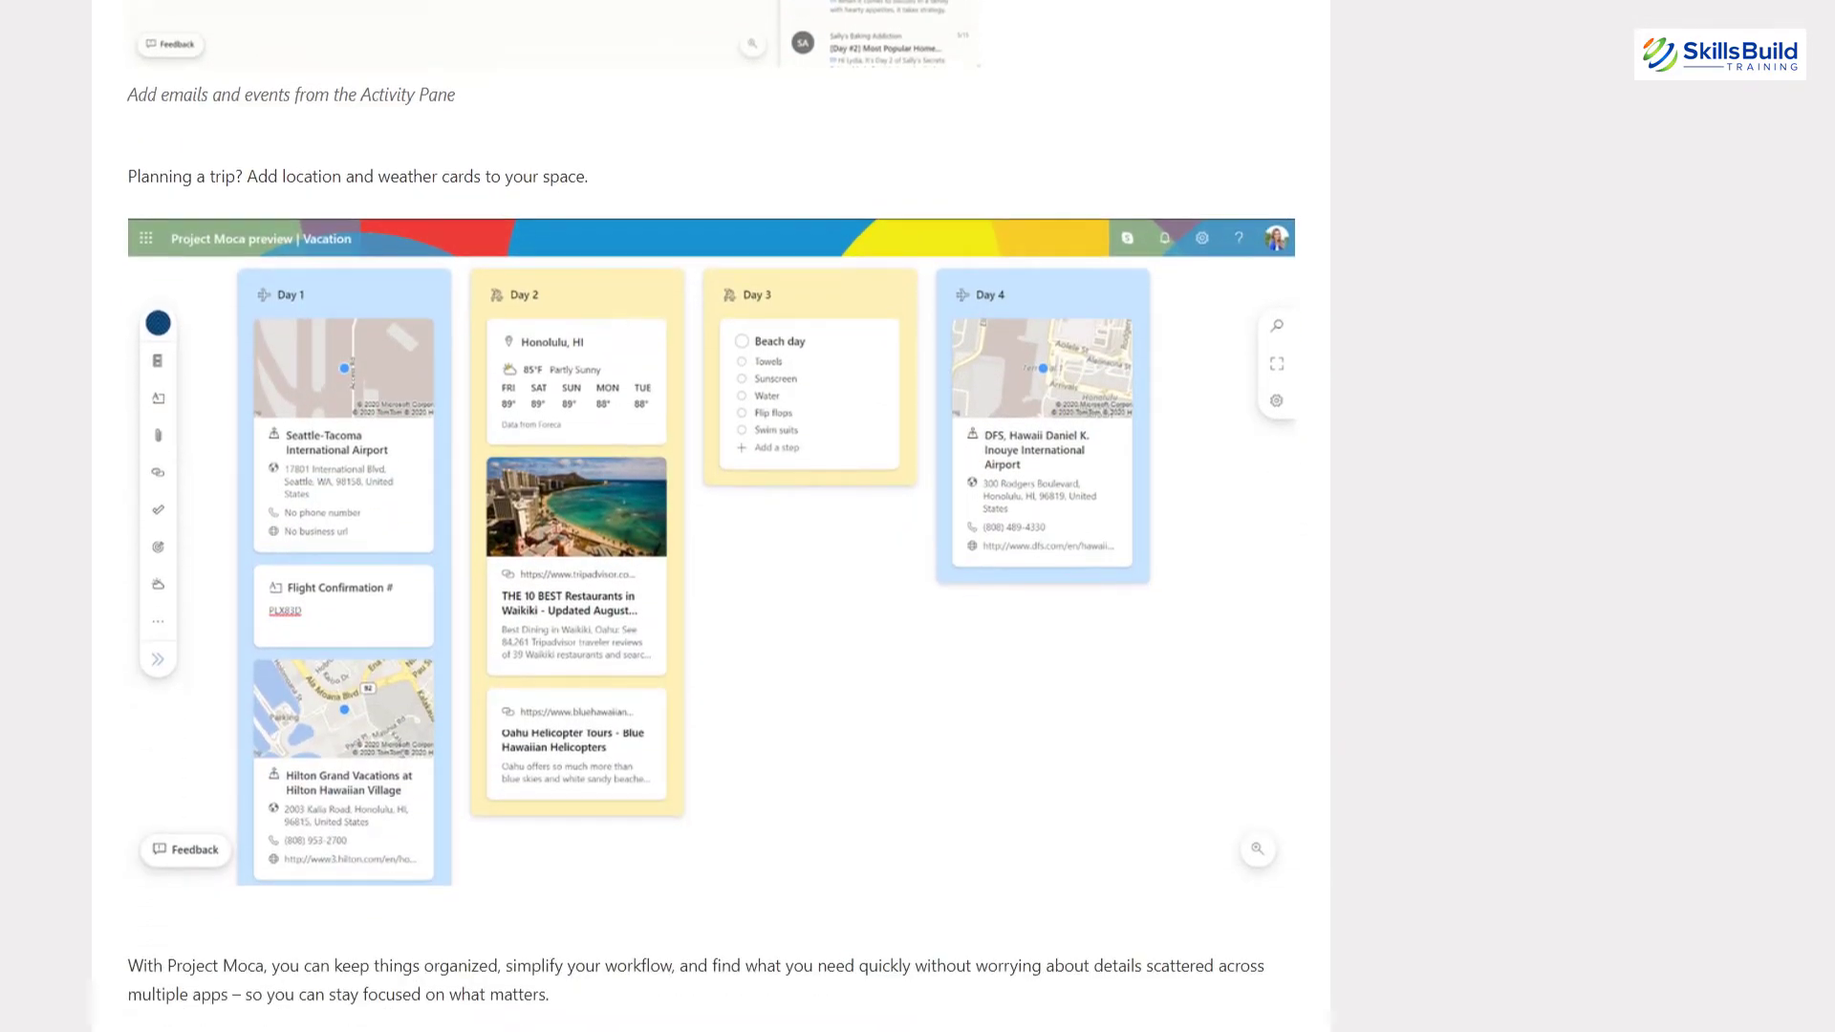
pyautogui.scroll(-2, 711, 516)
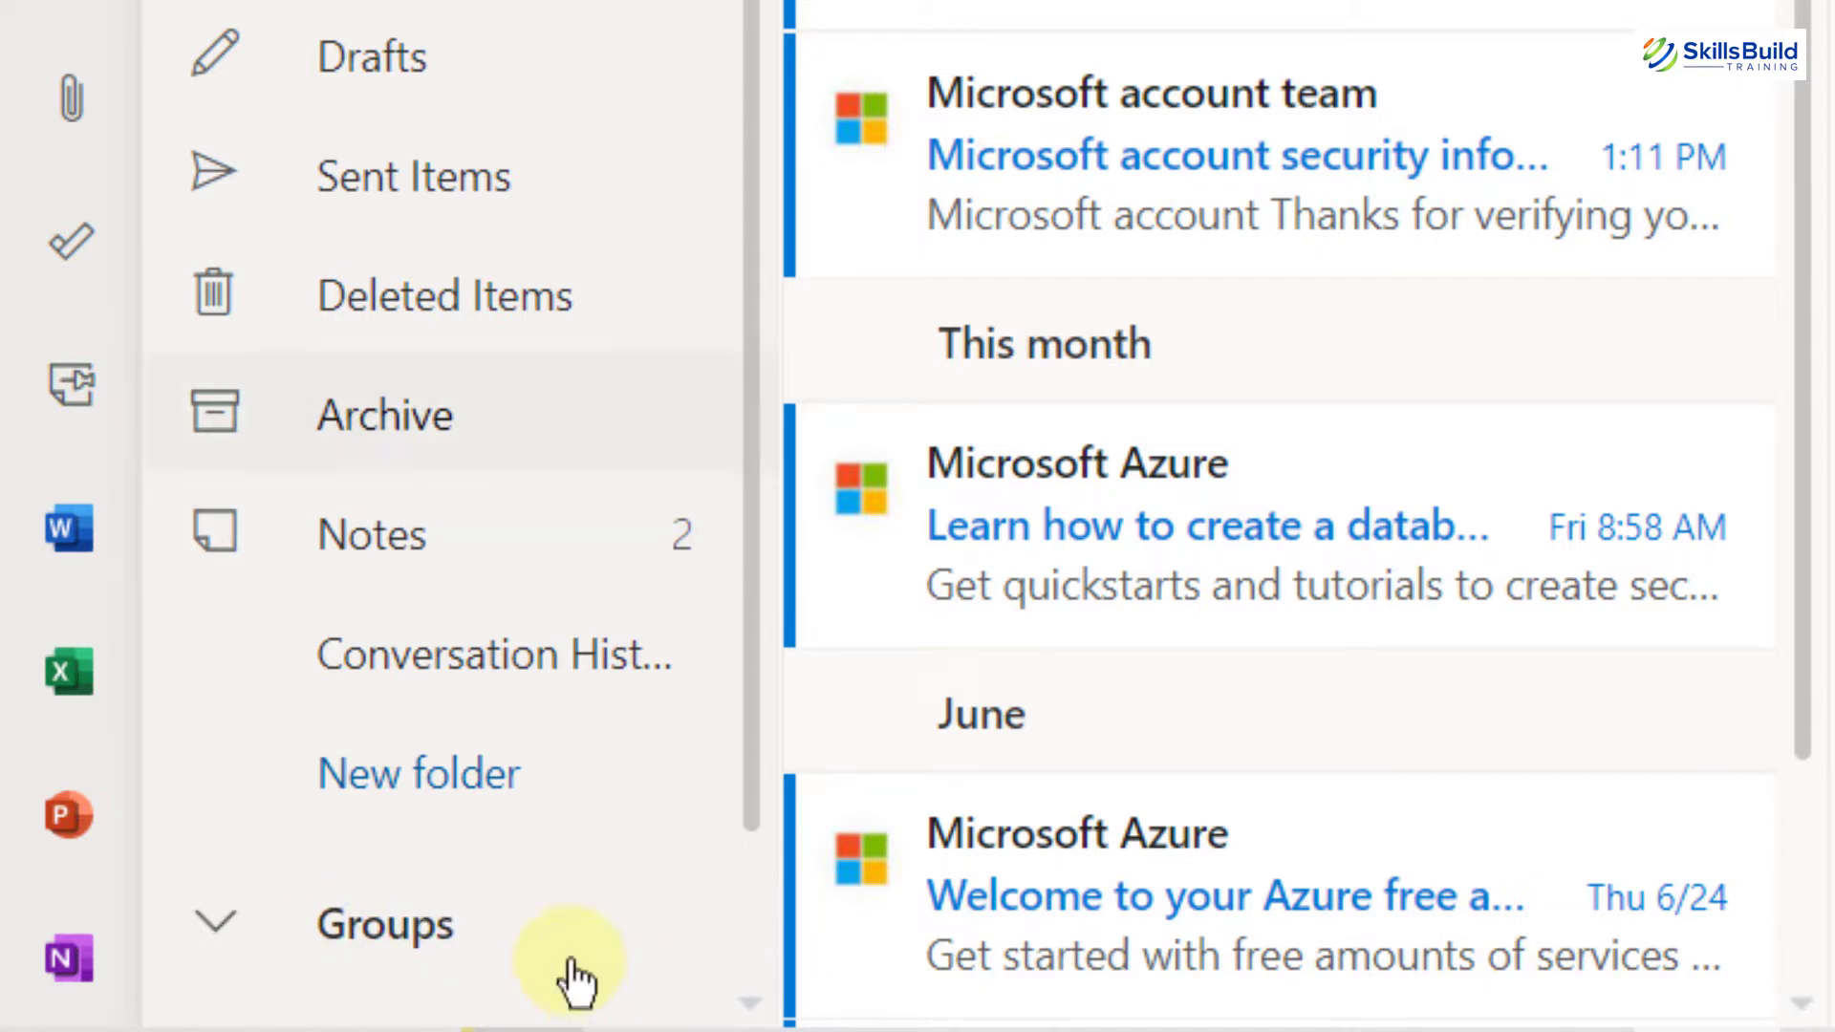
# - Open Project Moca from the Outlook mailbox and start a new space named "Development Team"
pyautogui.click(40, 323)
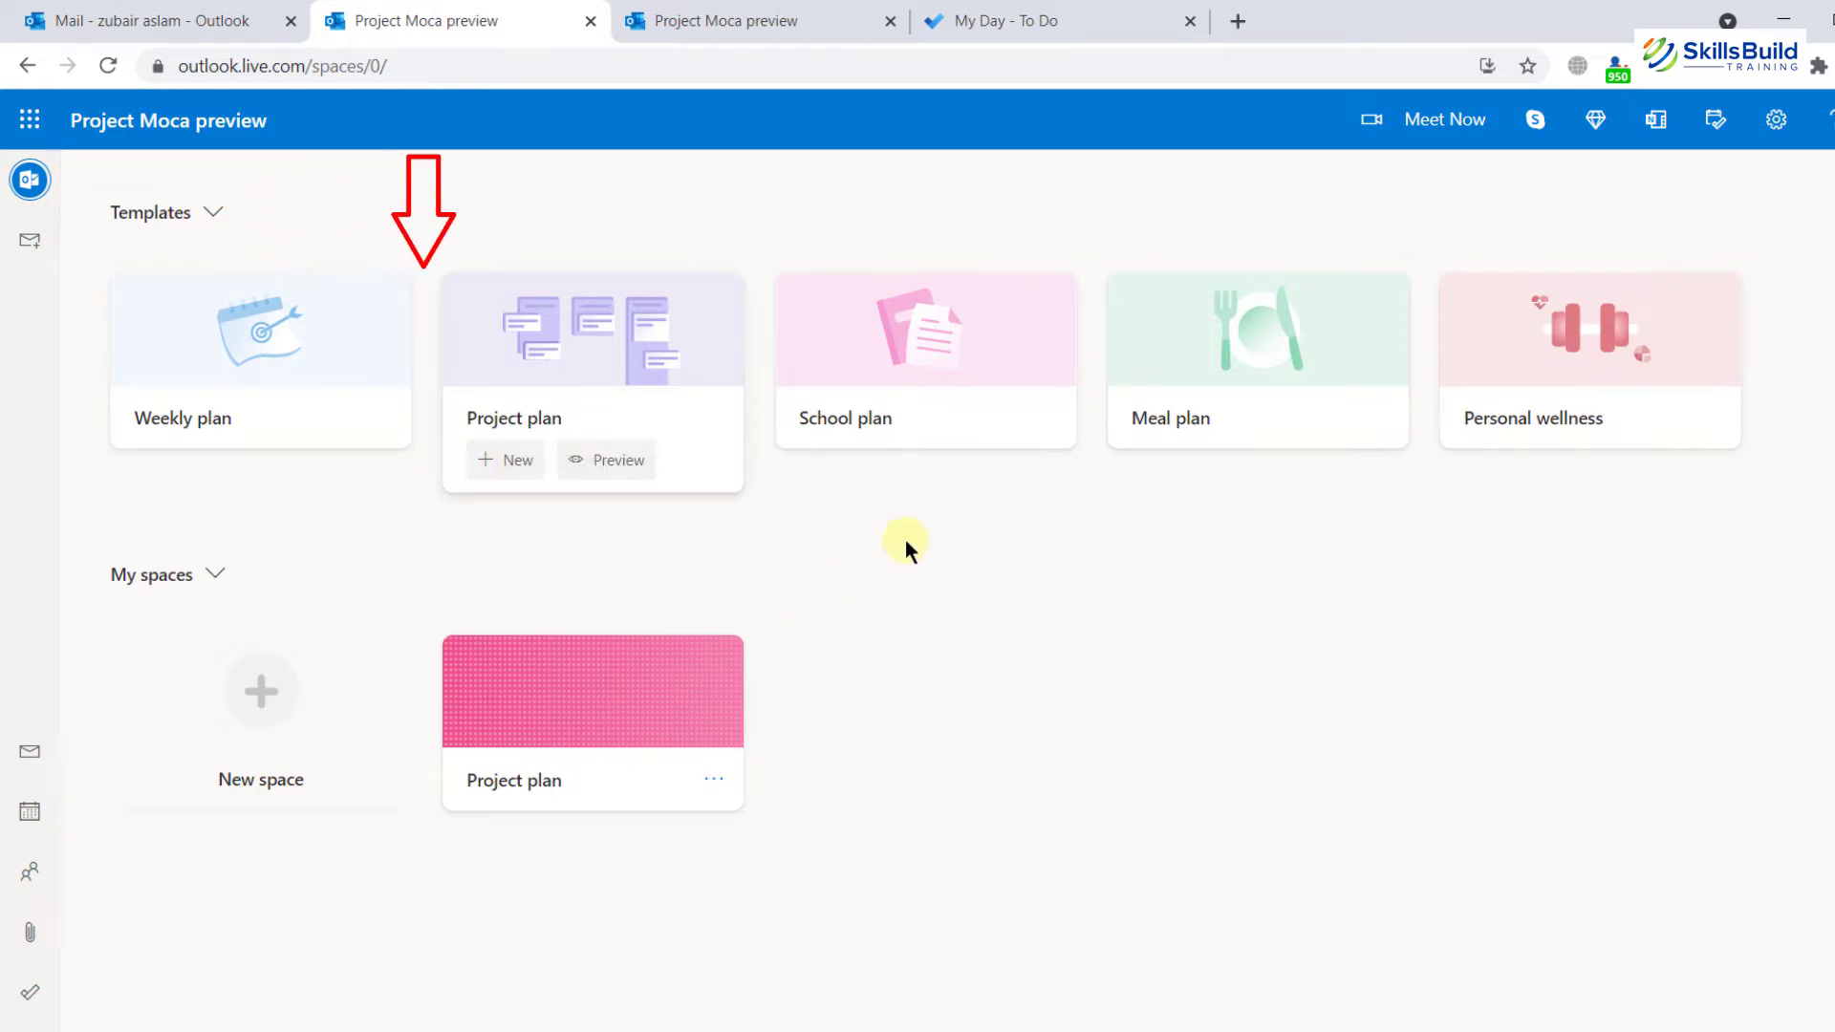
pyautogui.moveTo(1209, 411)
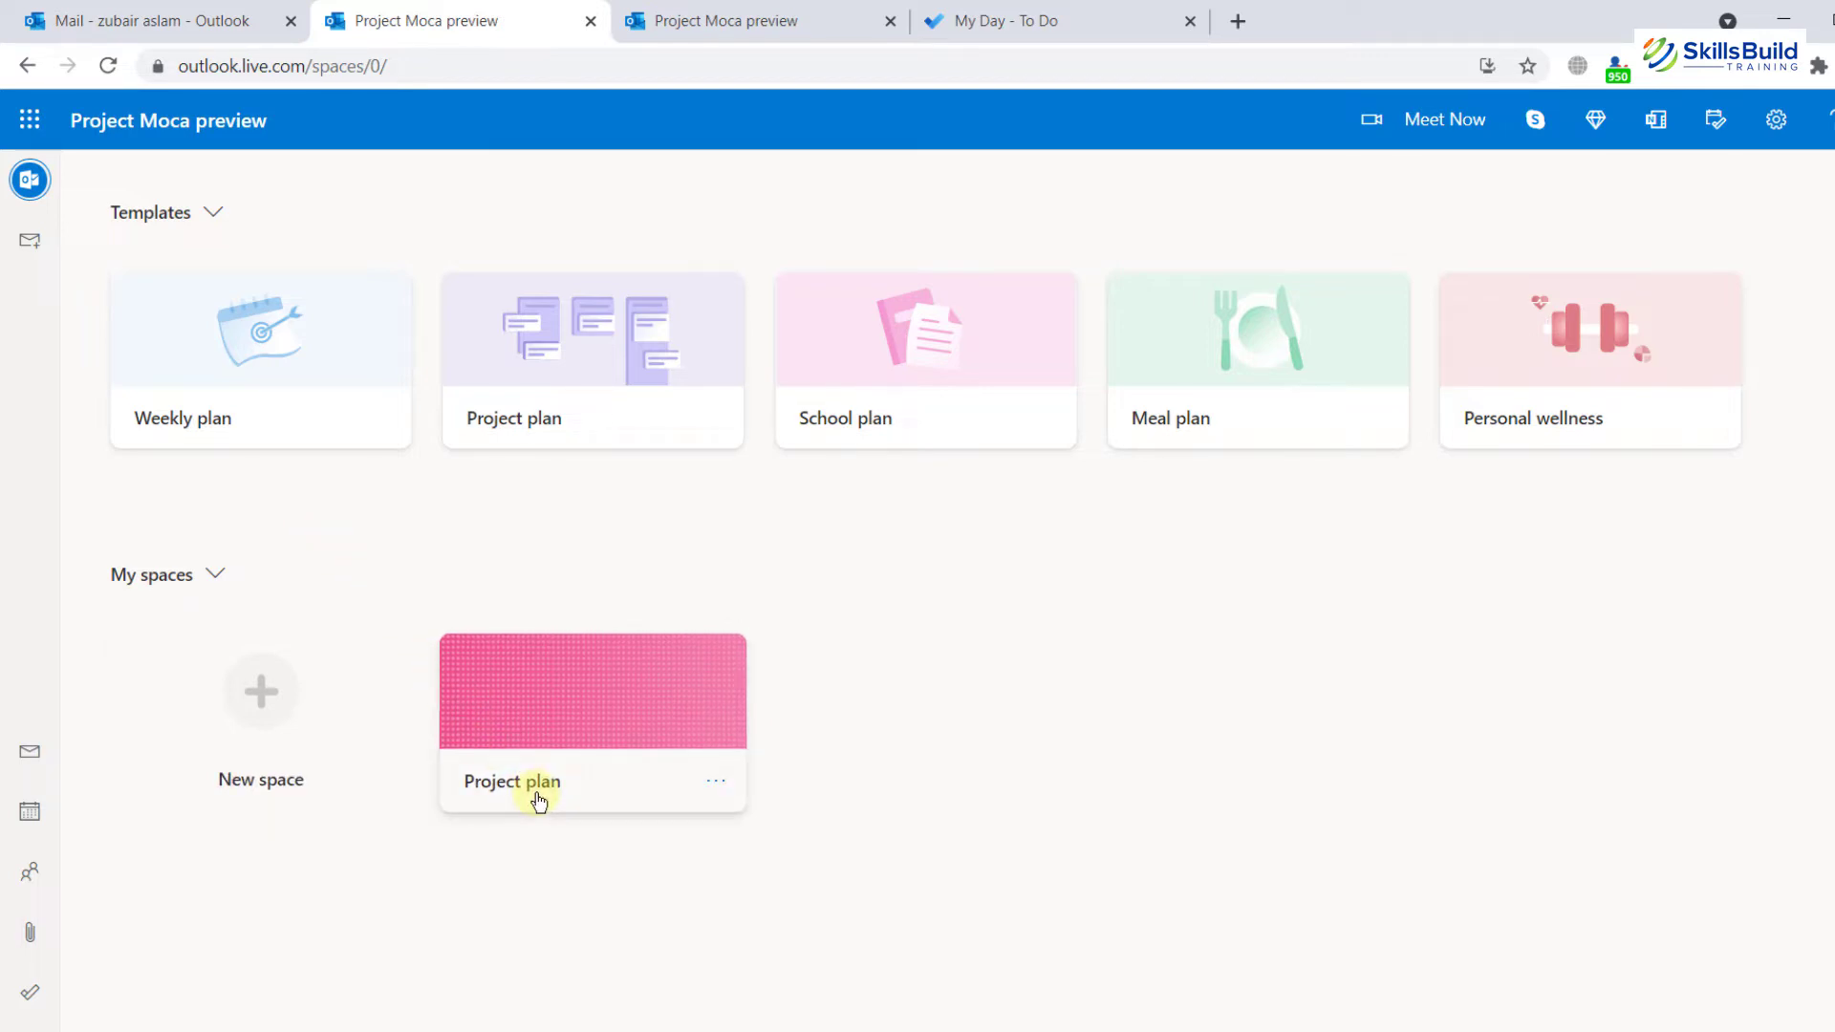
pyautogui.click(265, 695)
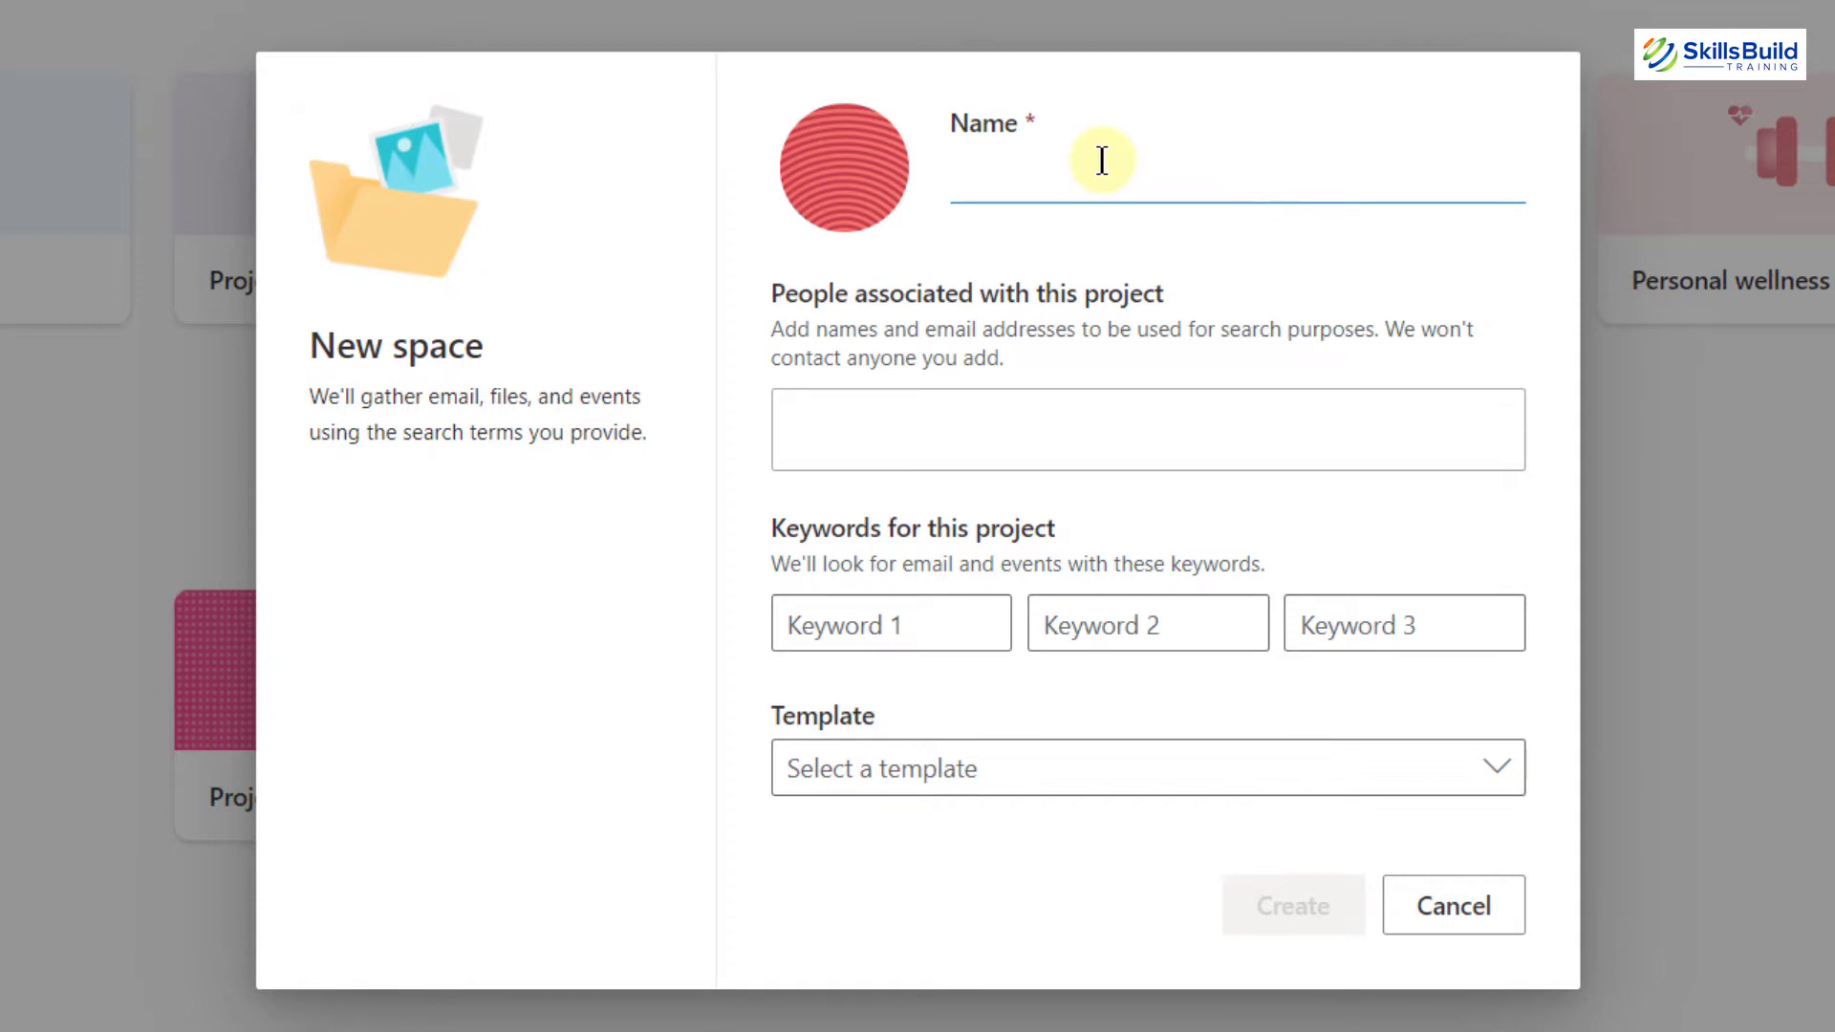
pyautogui.write('Deve')
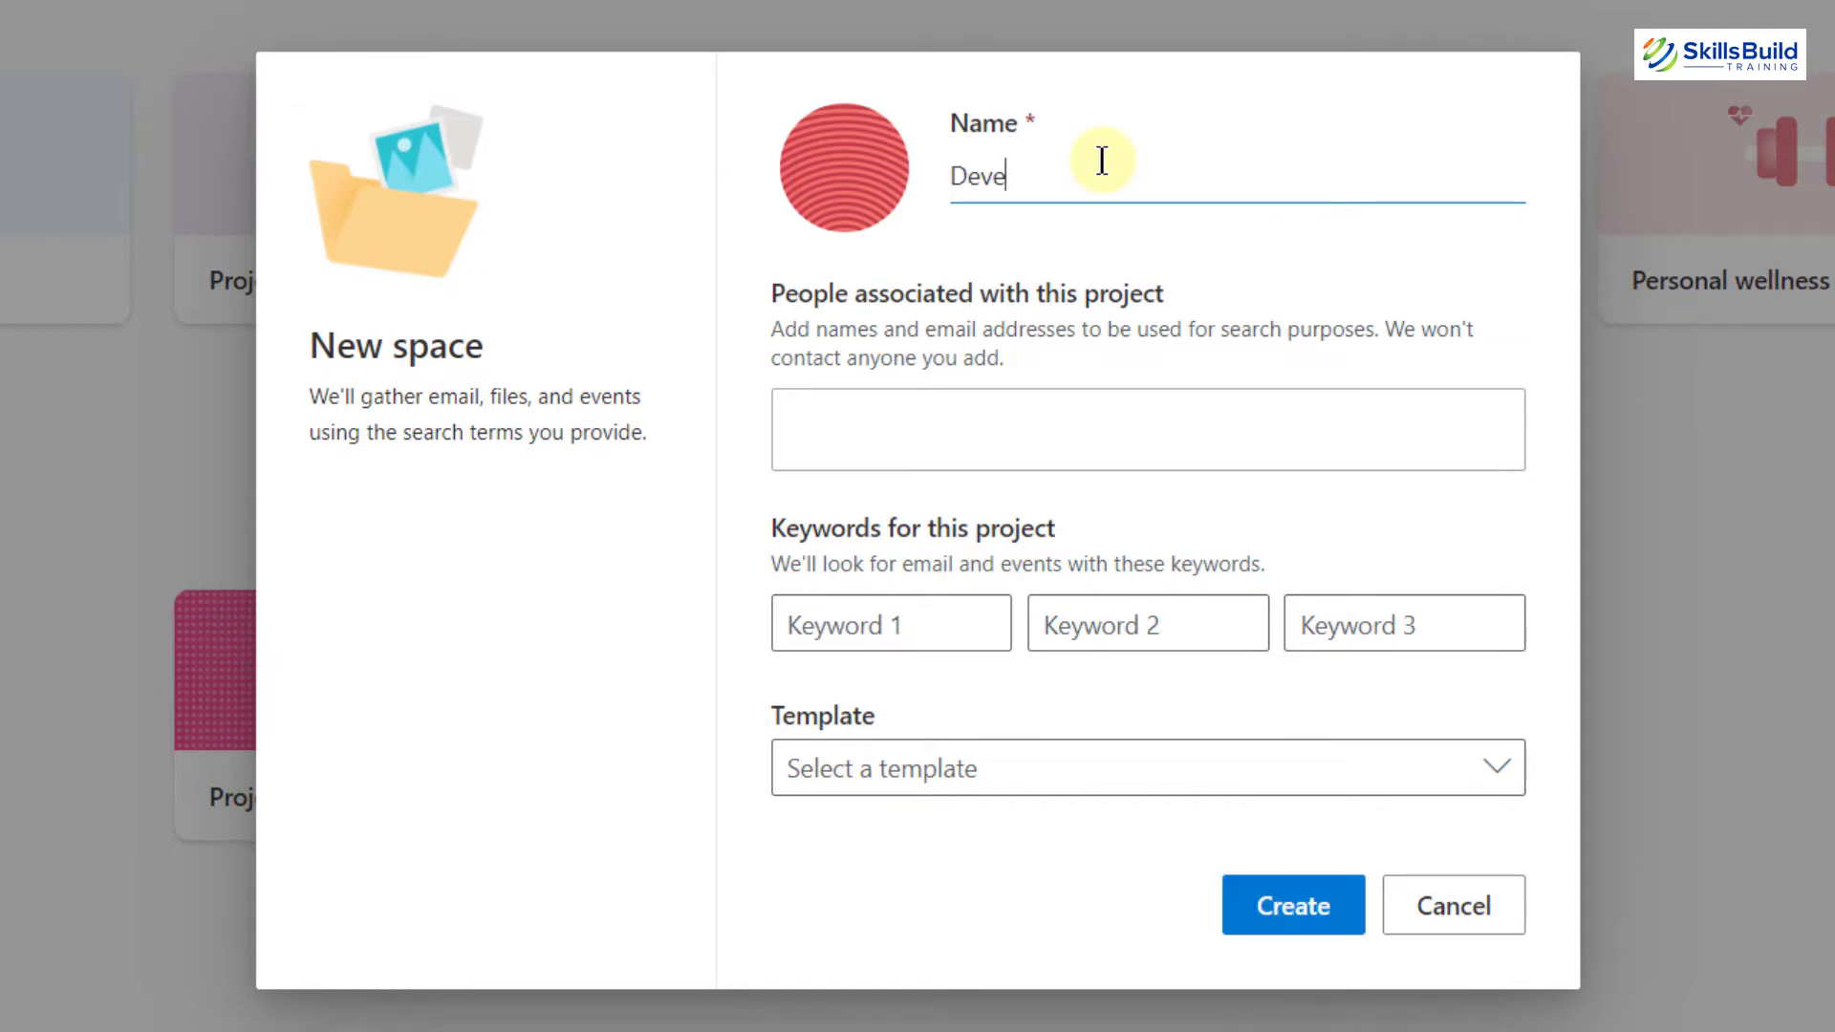
pyautogui.write('lopment Team')
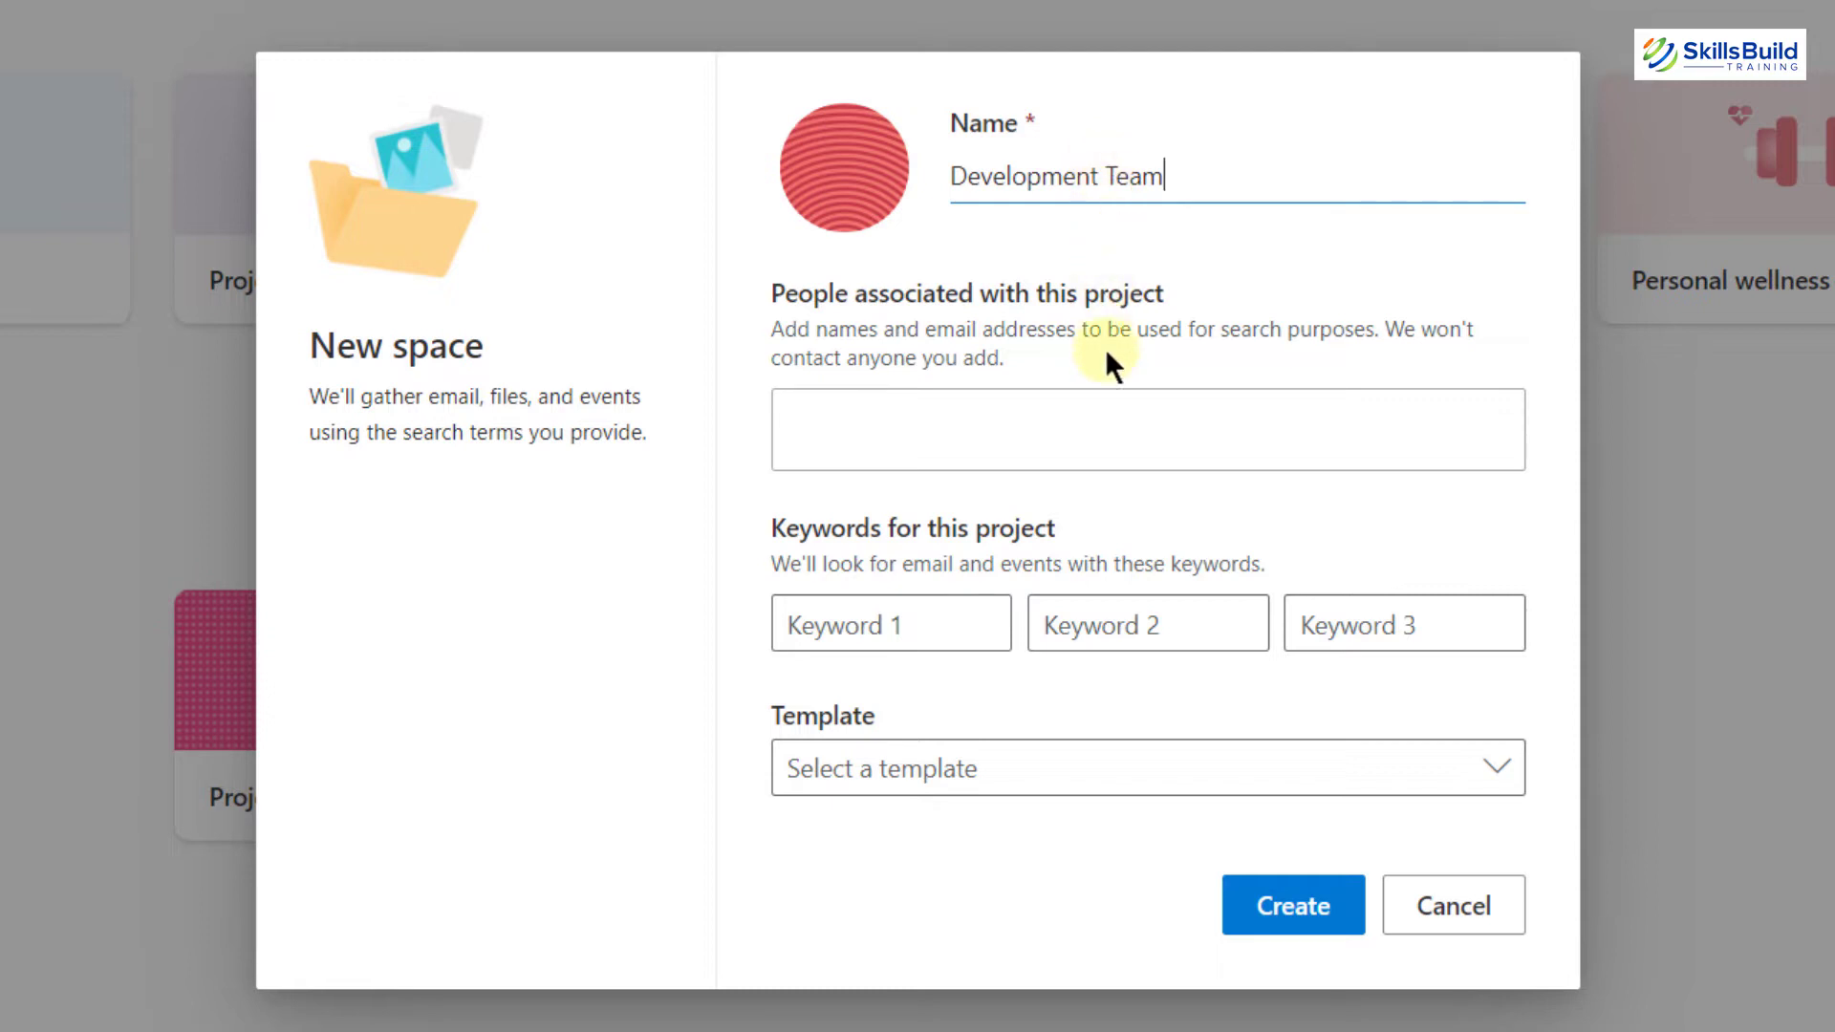
# - Set the new space's template to None and create the space without people or keywords
pyautogui.click(1106, 405)
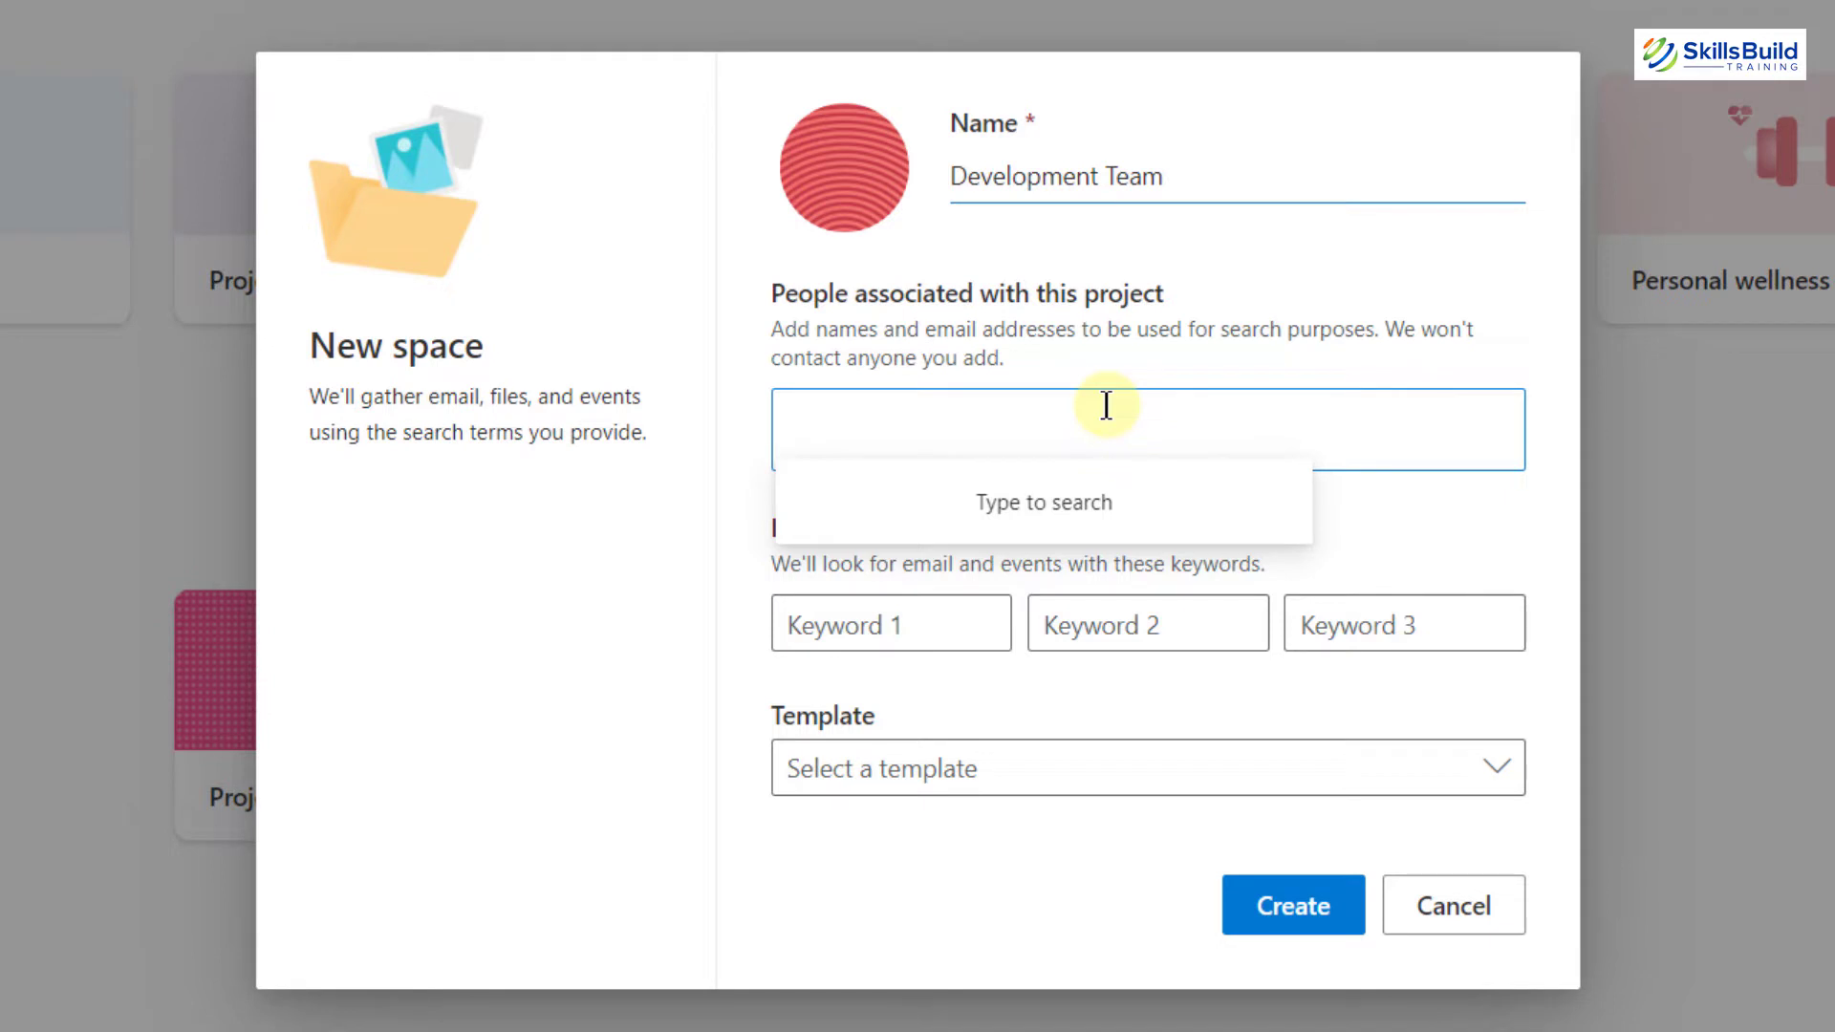
pyautogui.press('Tab')
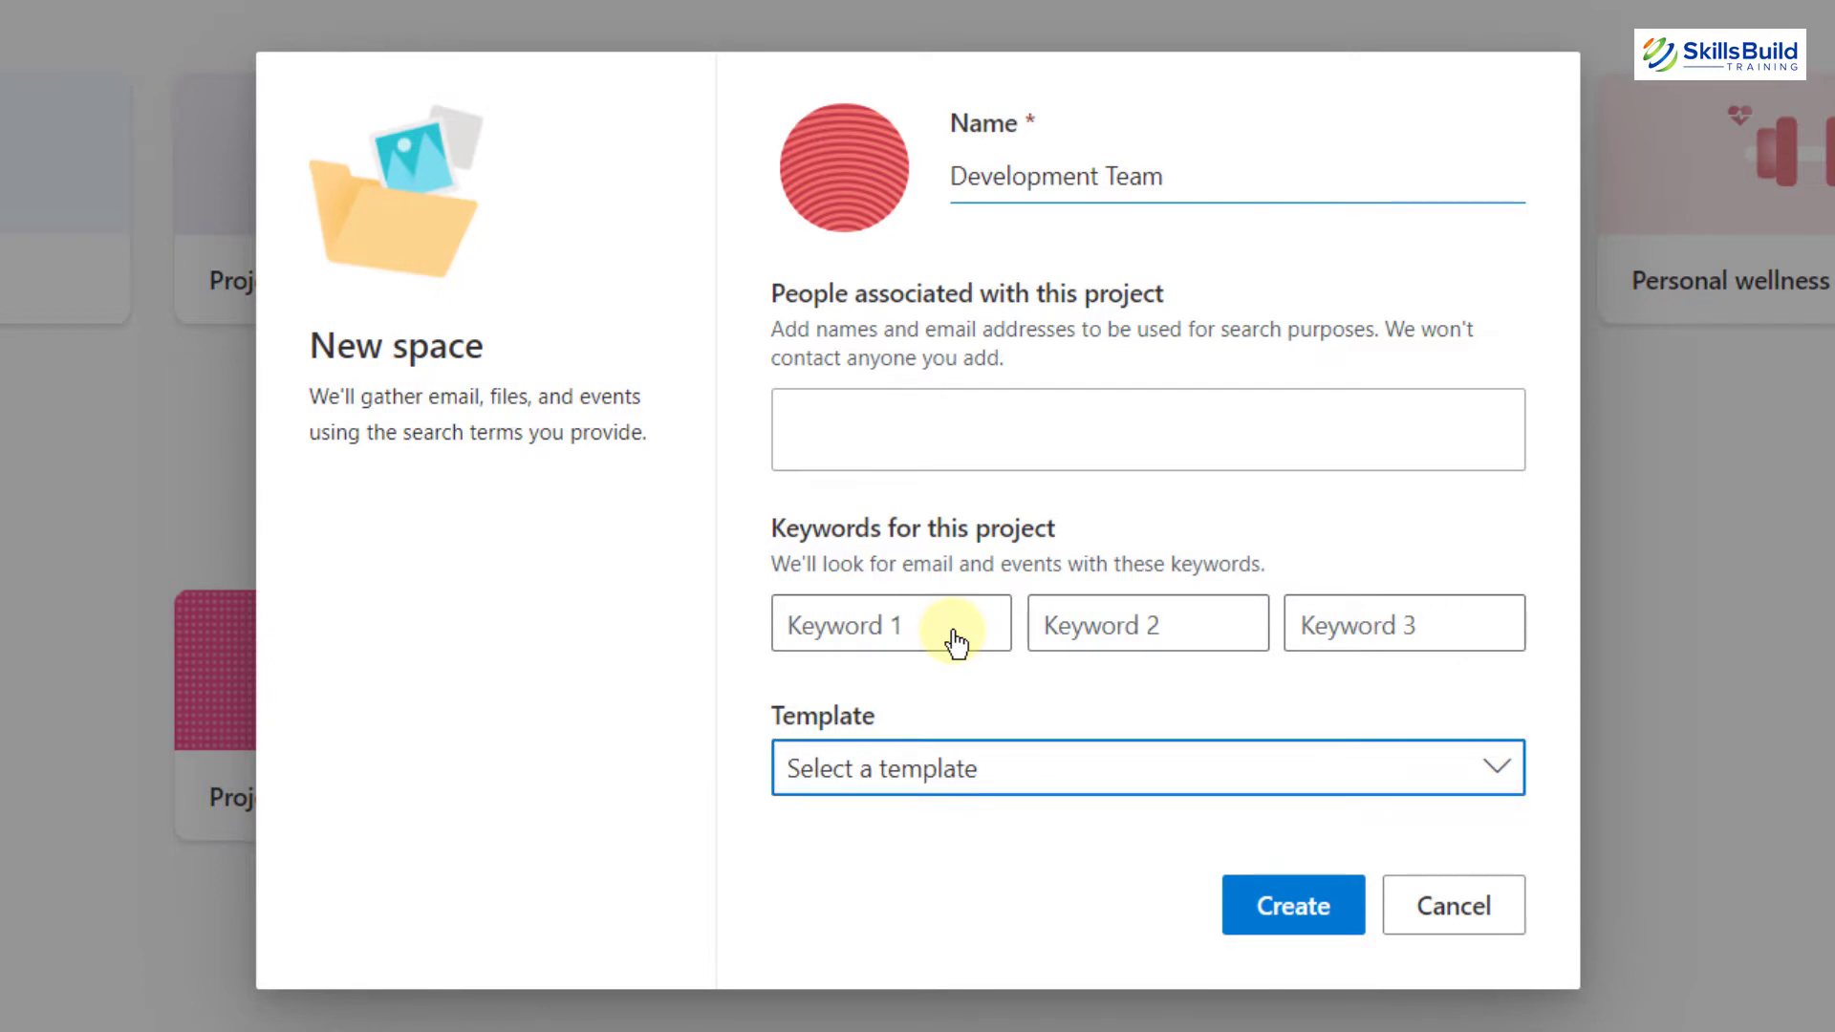
pyautogui.click(1035, 768)
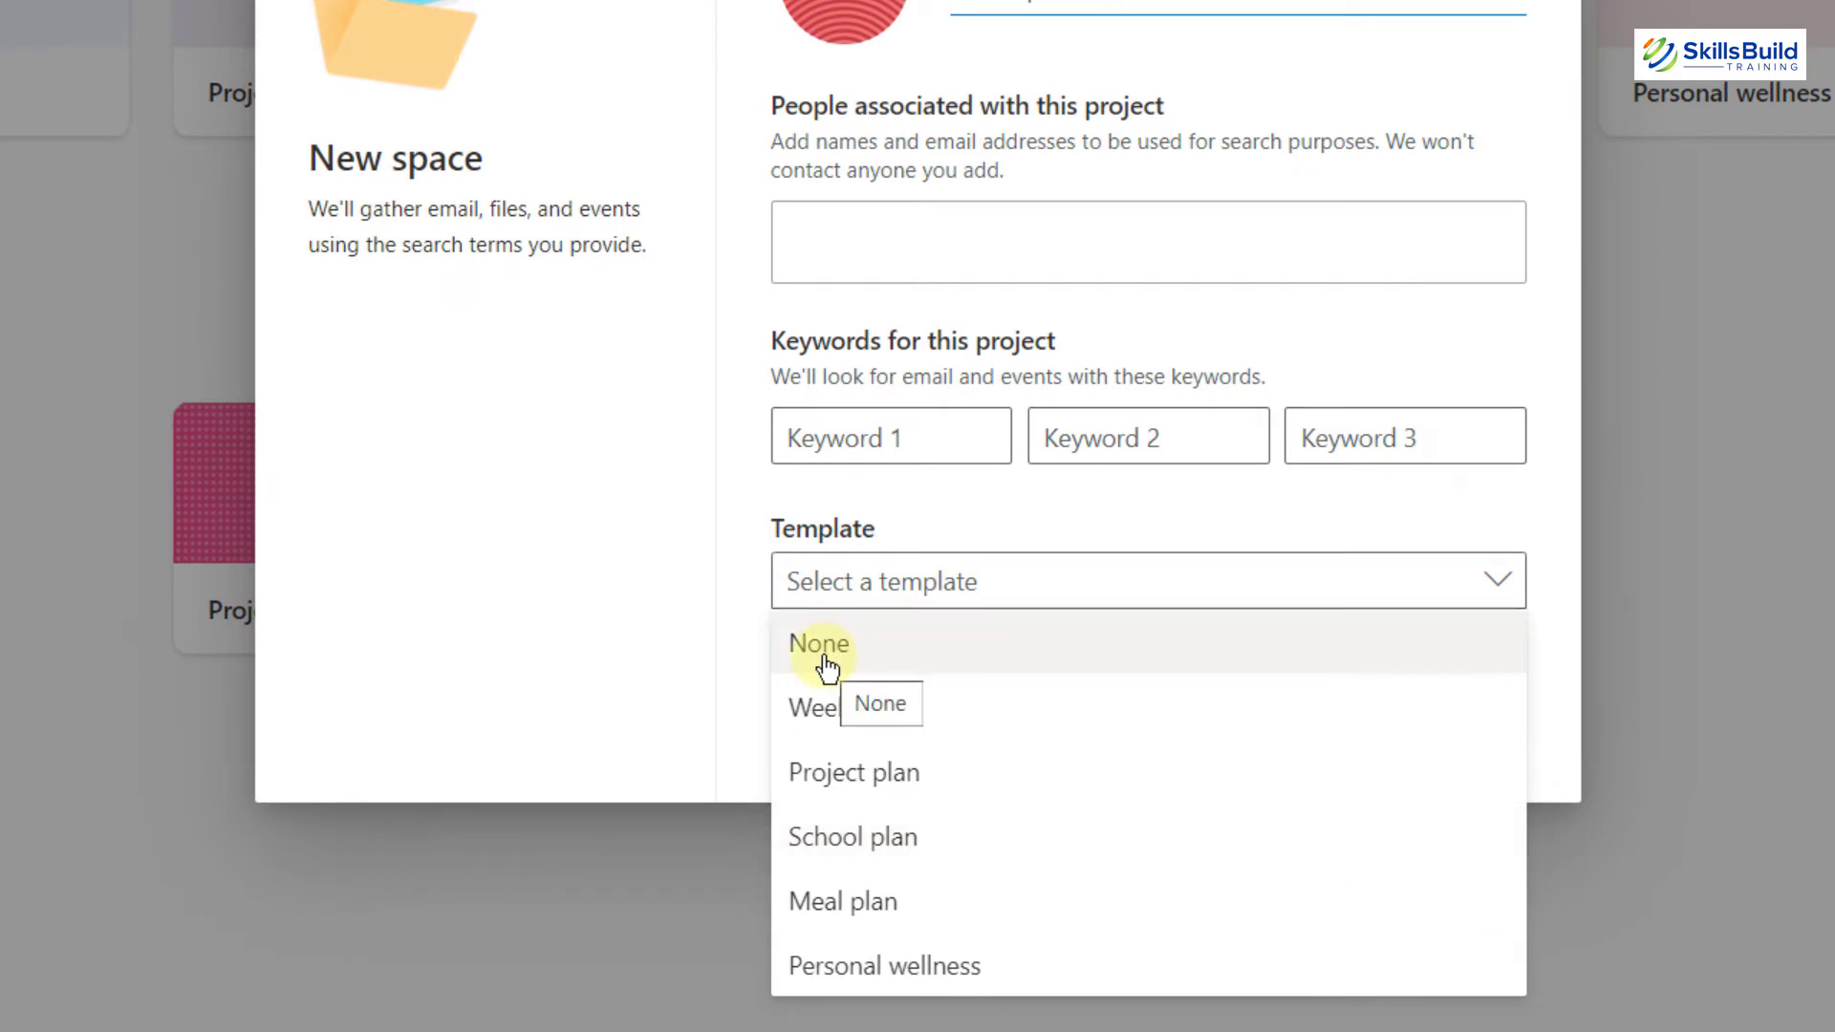
pyautogui.click(824, 654)
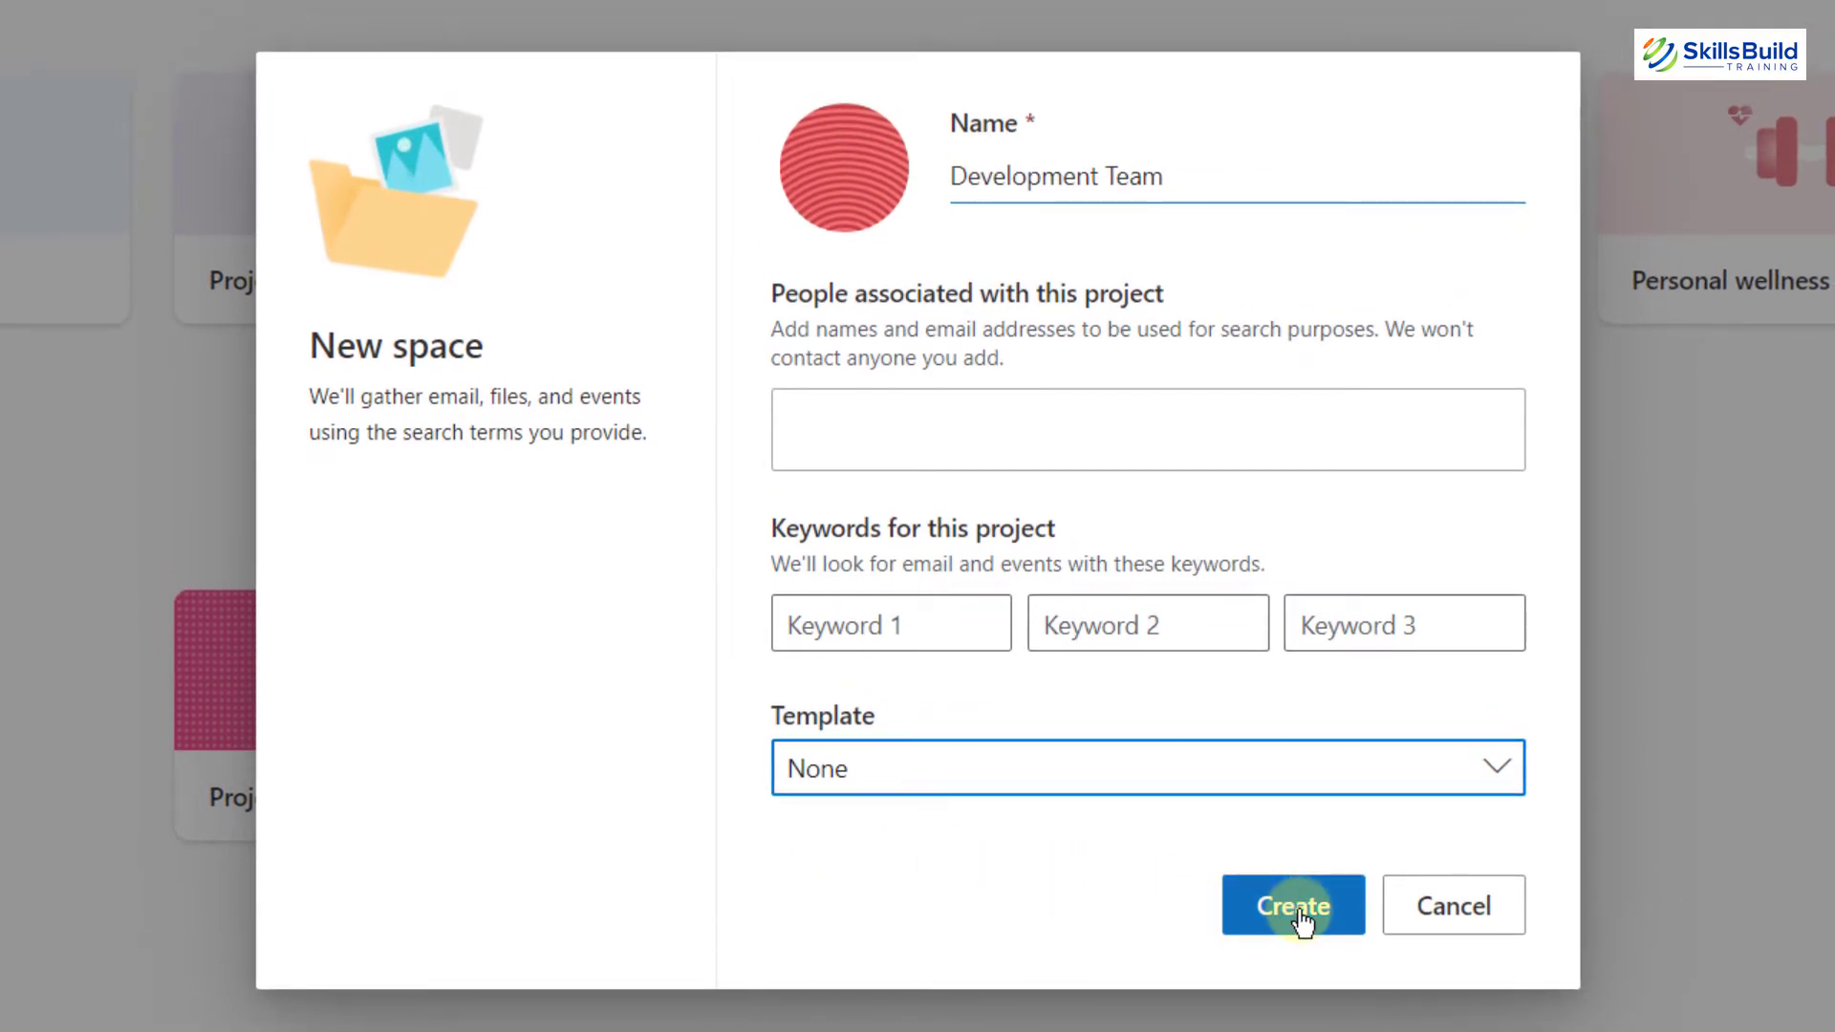
pyautogui.click(1300, 908)
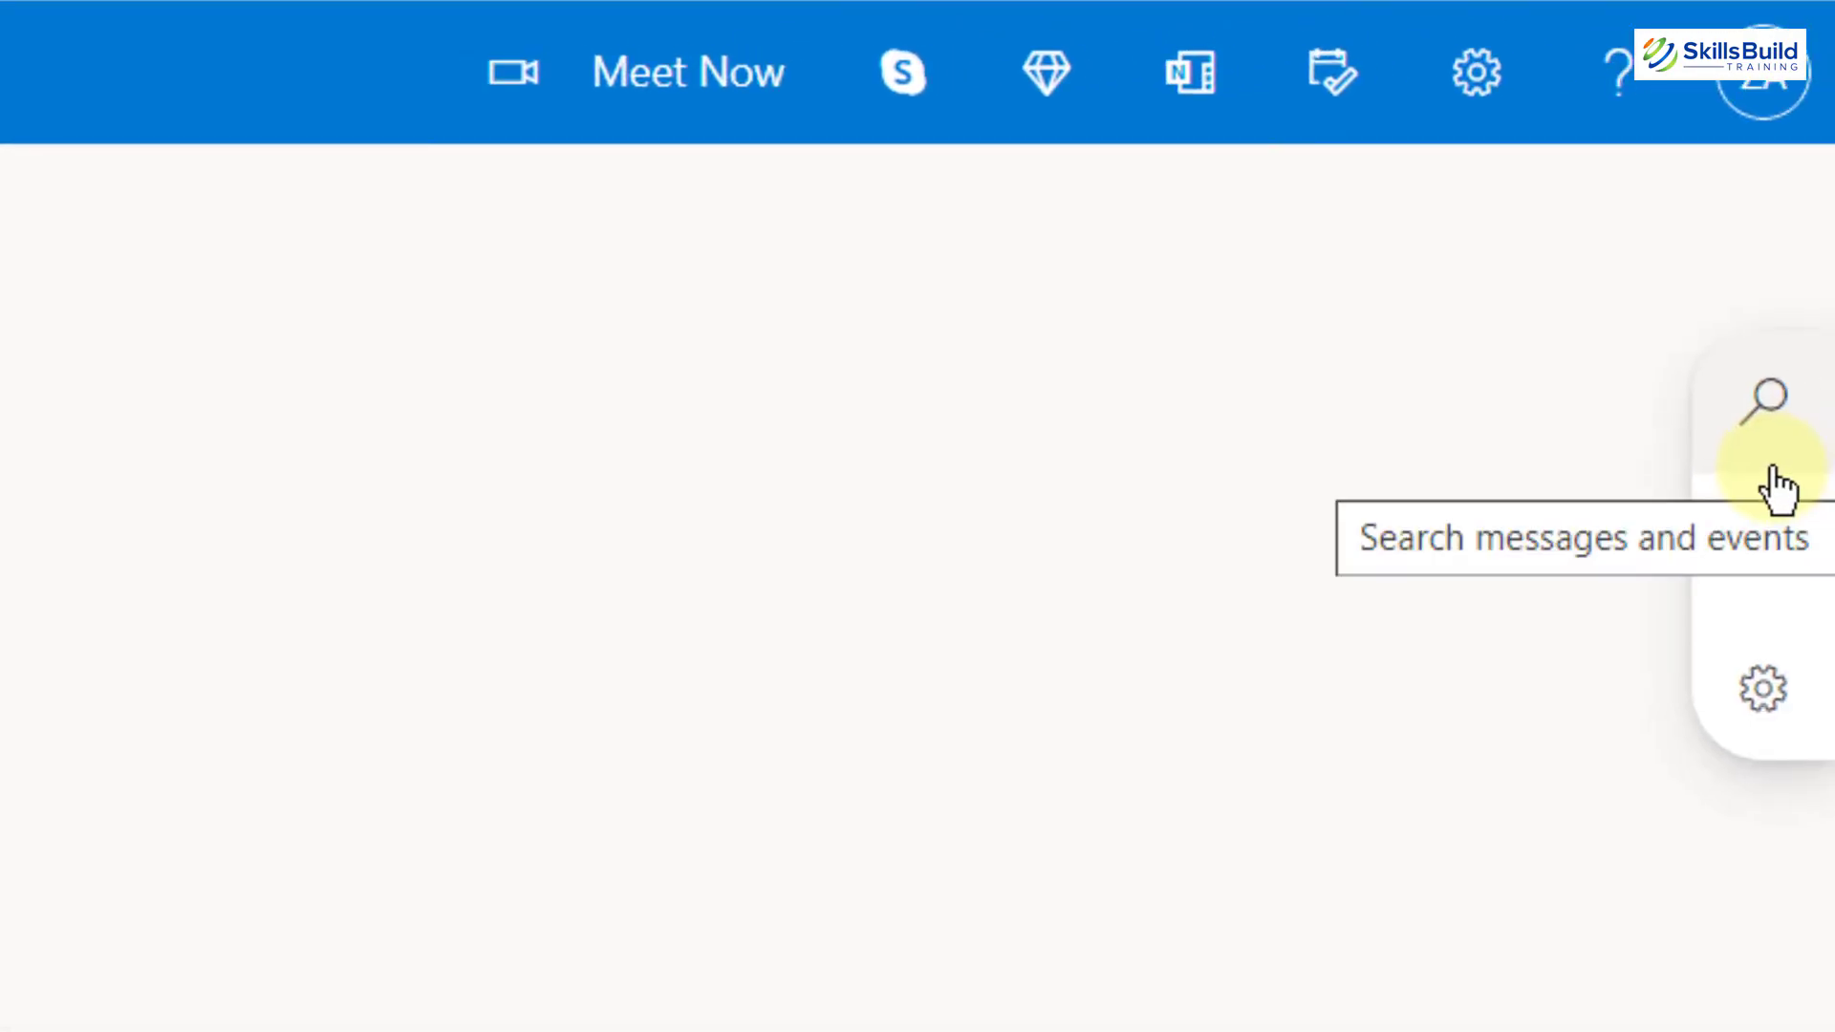
# - Look through the space's activity messages and events, including the Past events filter
pyautogui.click(1770, 416)
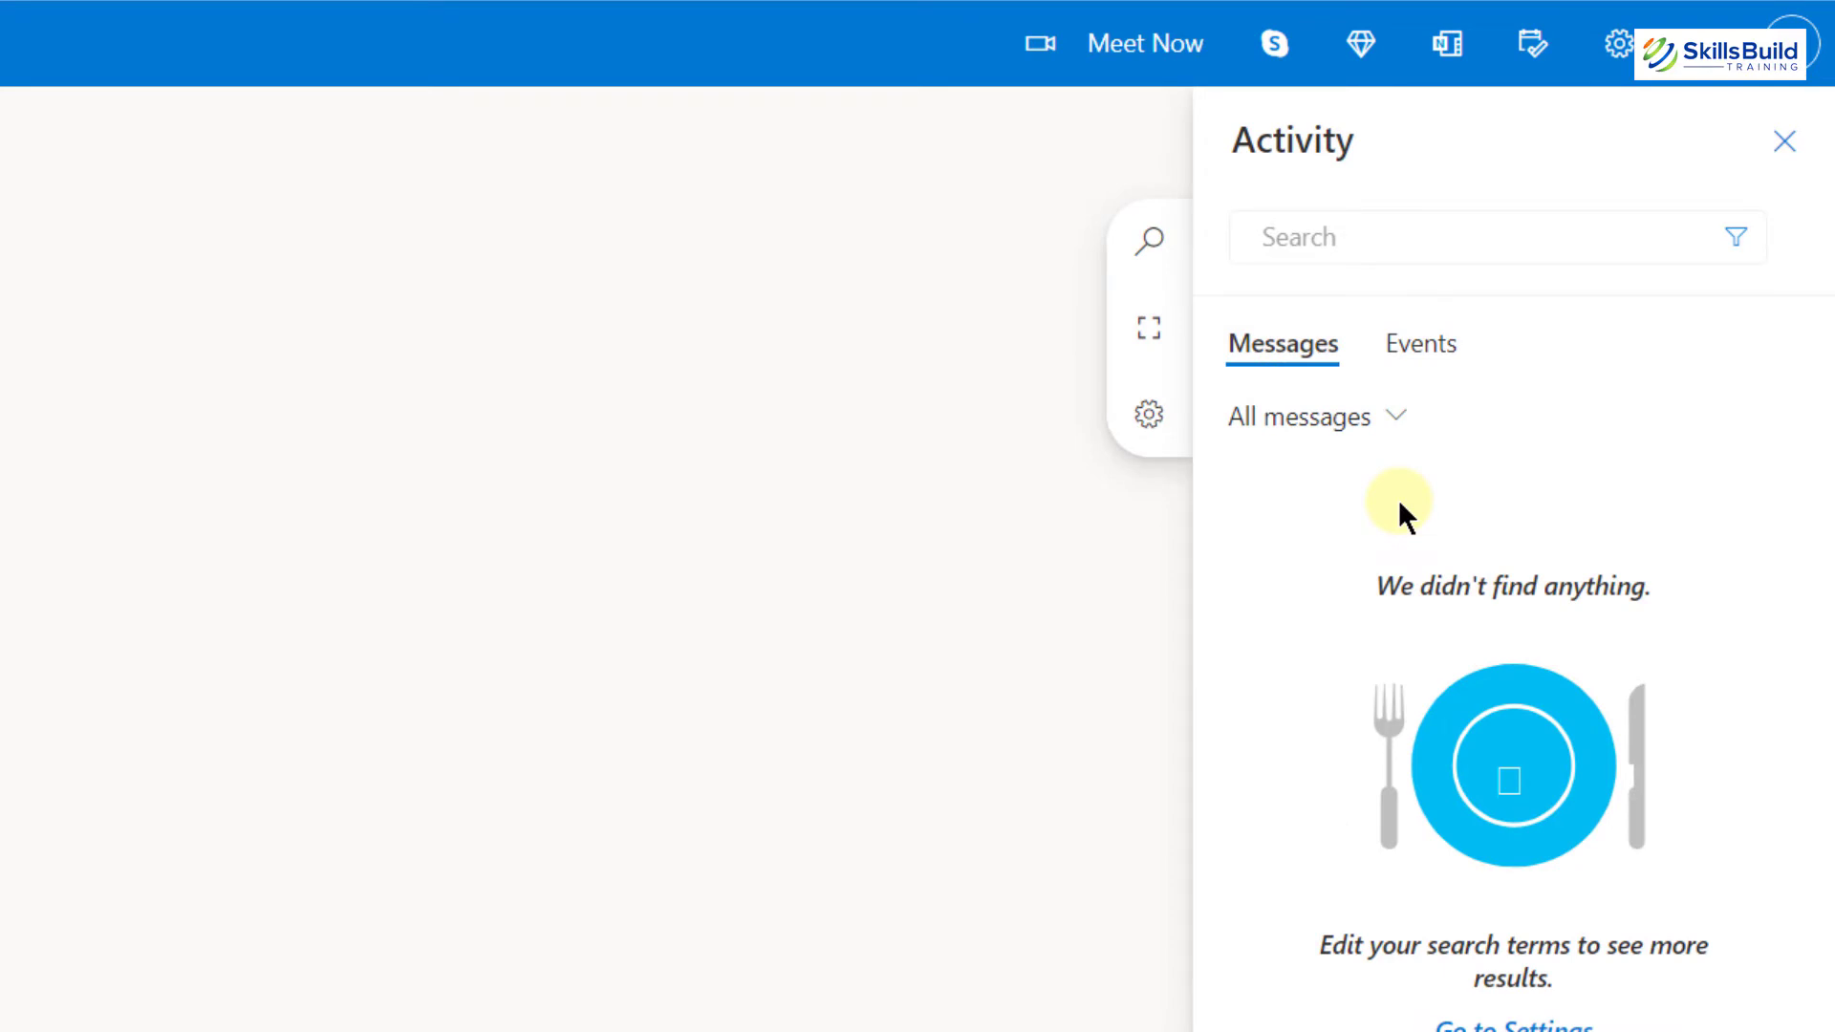
pyautogui.click(1409, 361)
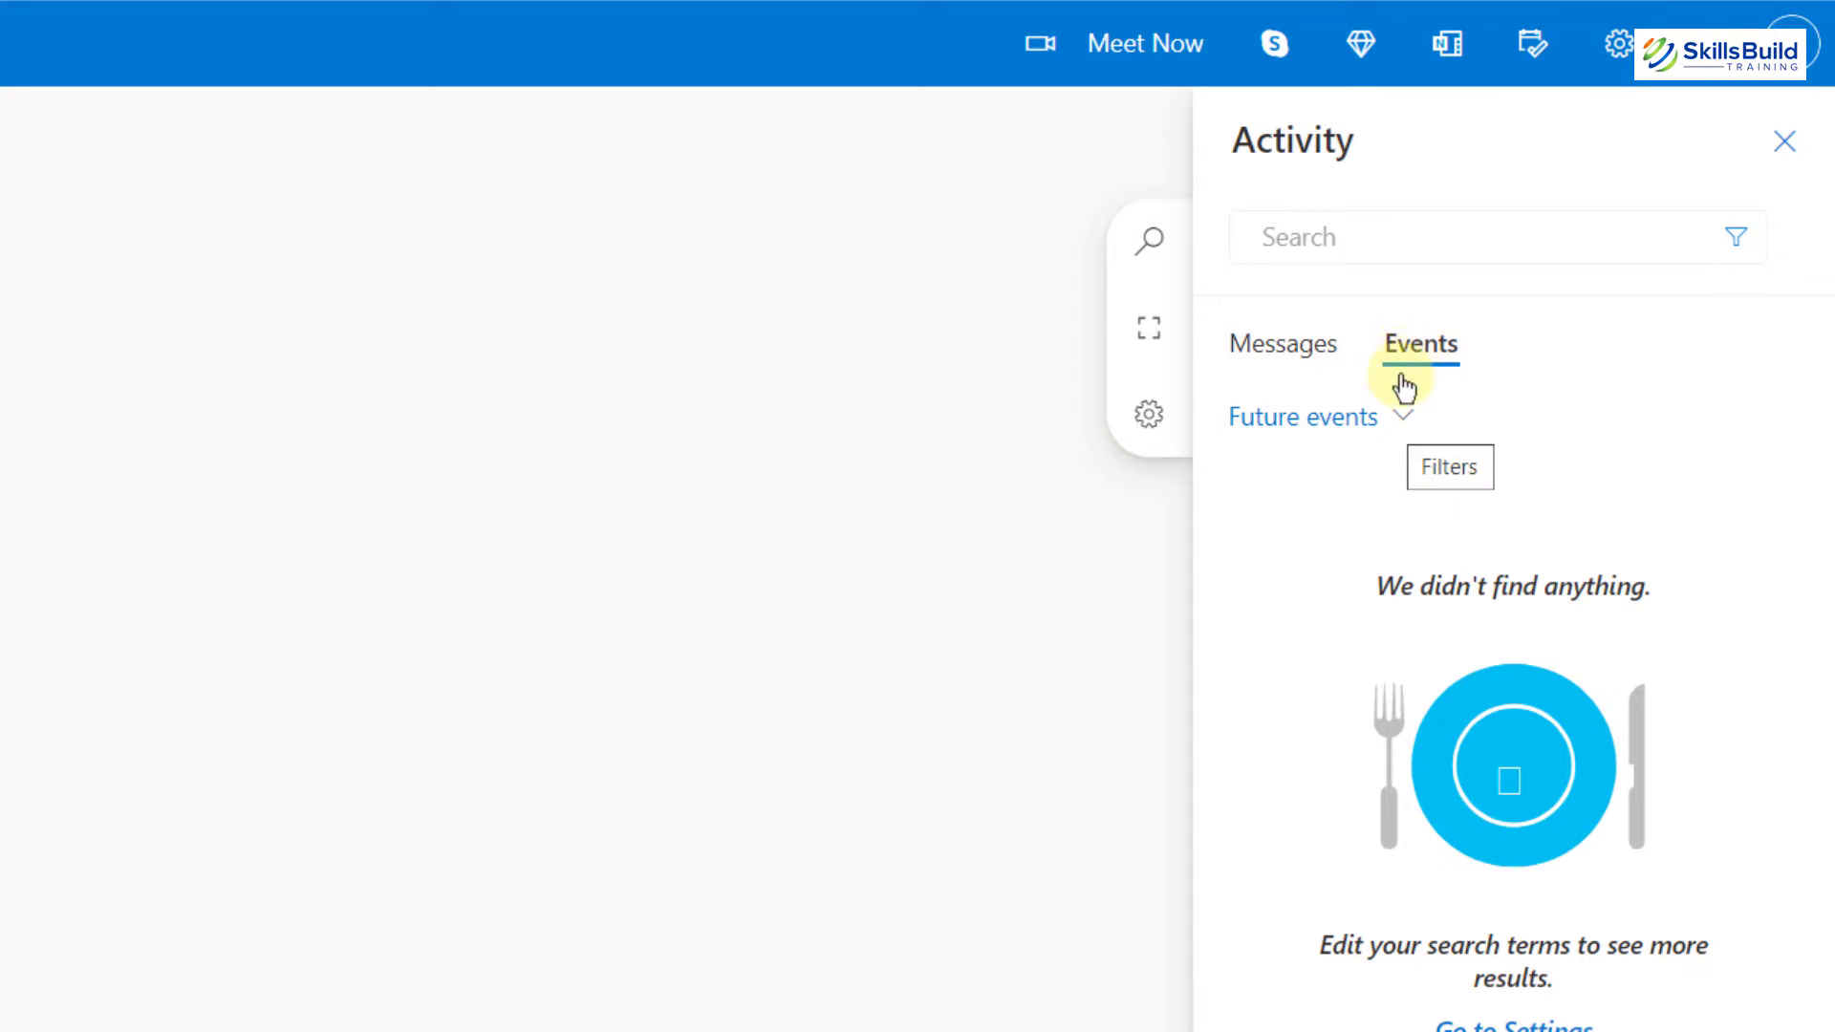
pyautogui.click(1389, 422)
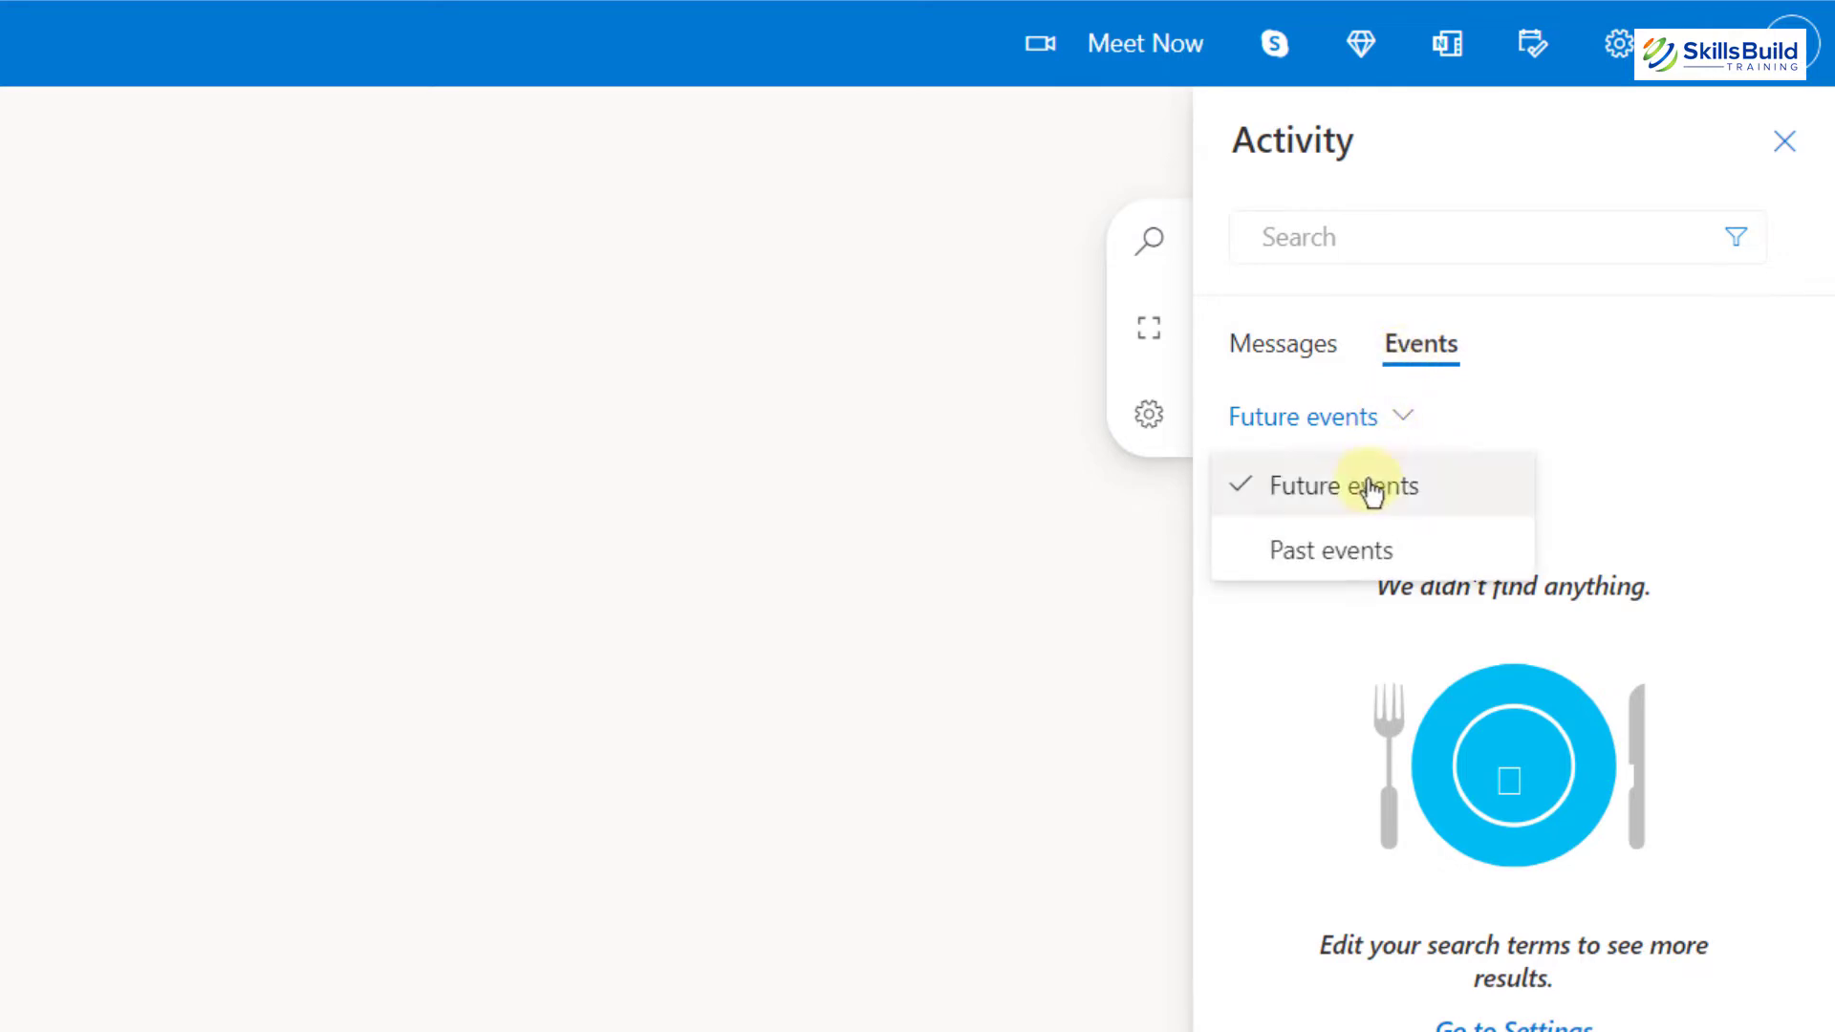
pyautogui.click(1342, 556)
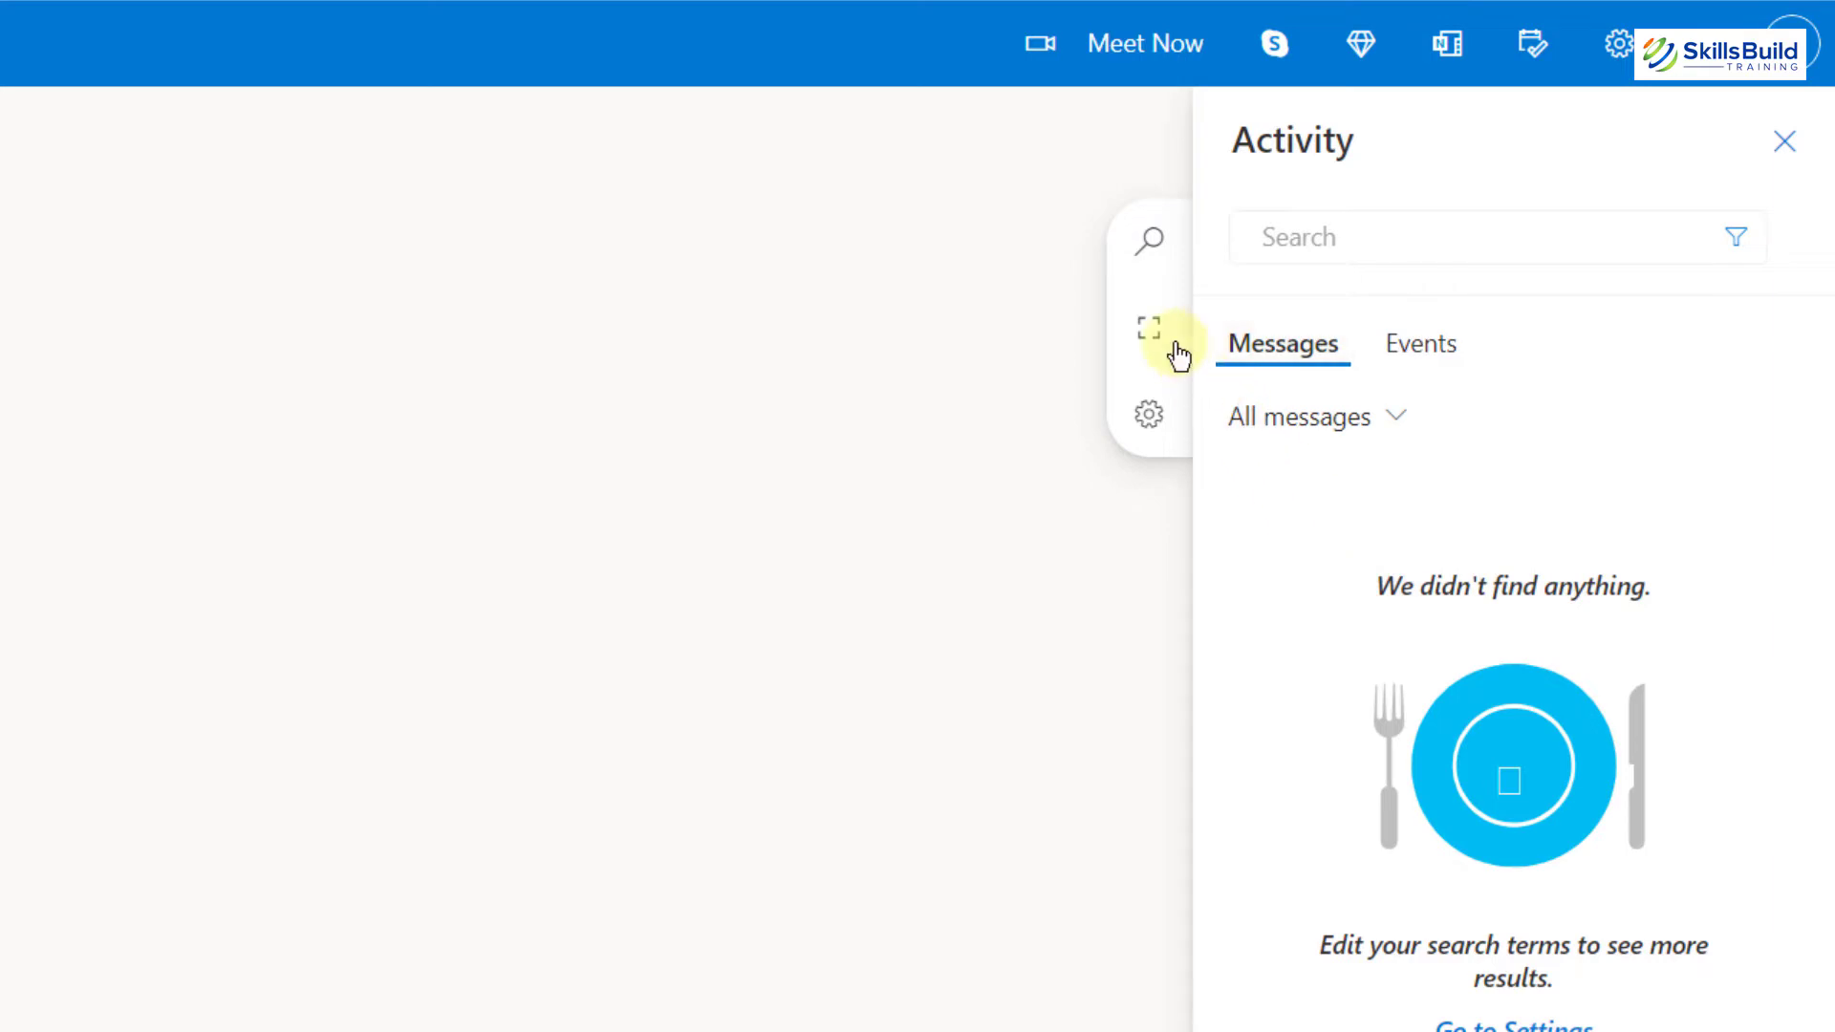
# - View the space's captured items and its editable settings, closing both without saving changes
pyautogui.click(1174, 344)
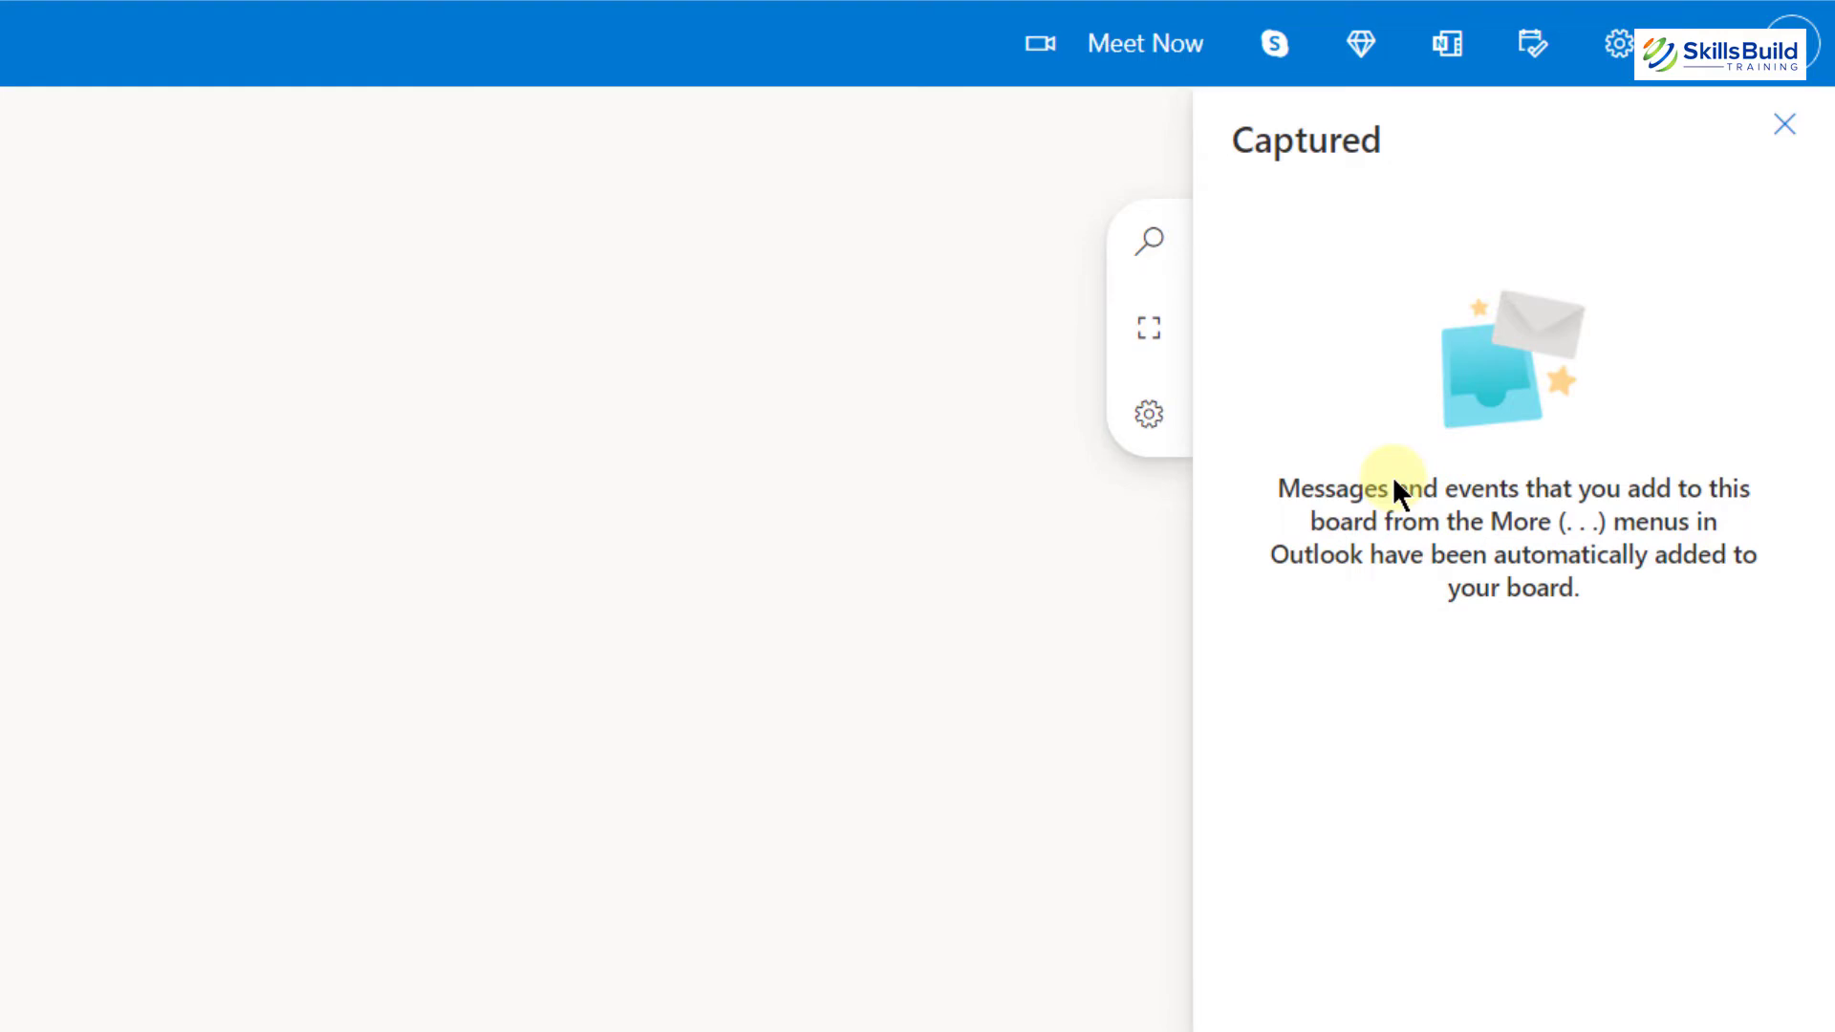
pyautogui.click(1148, 420)
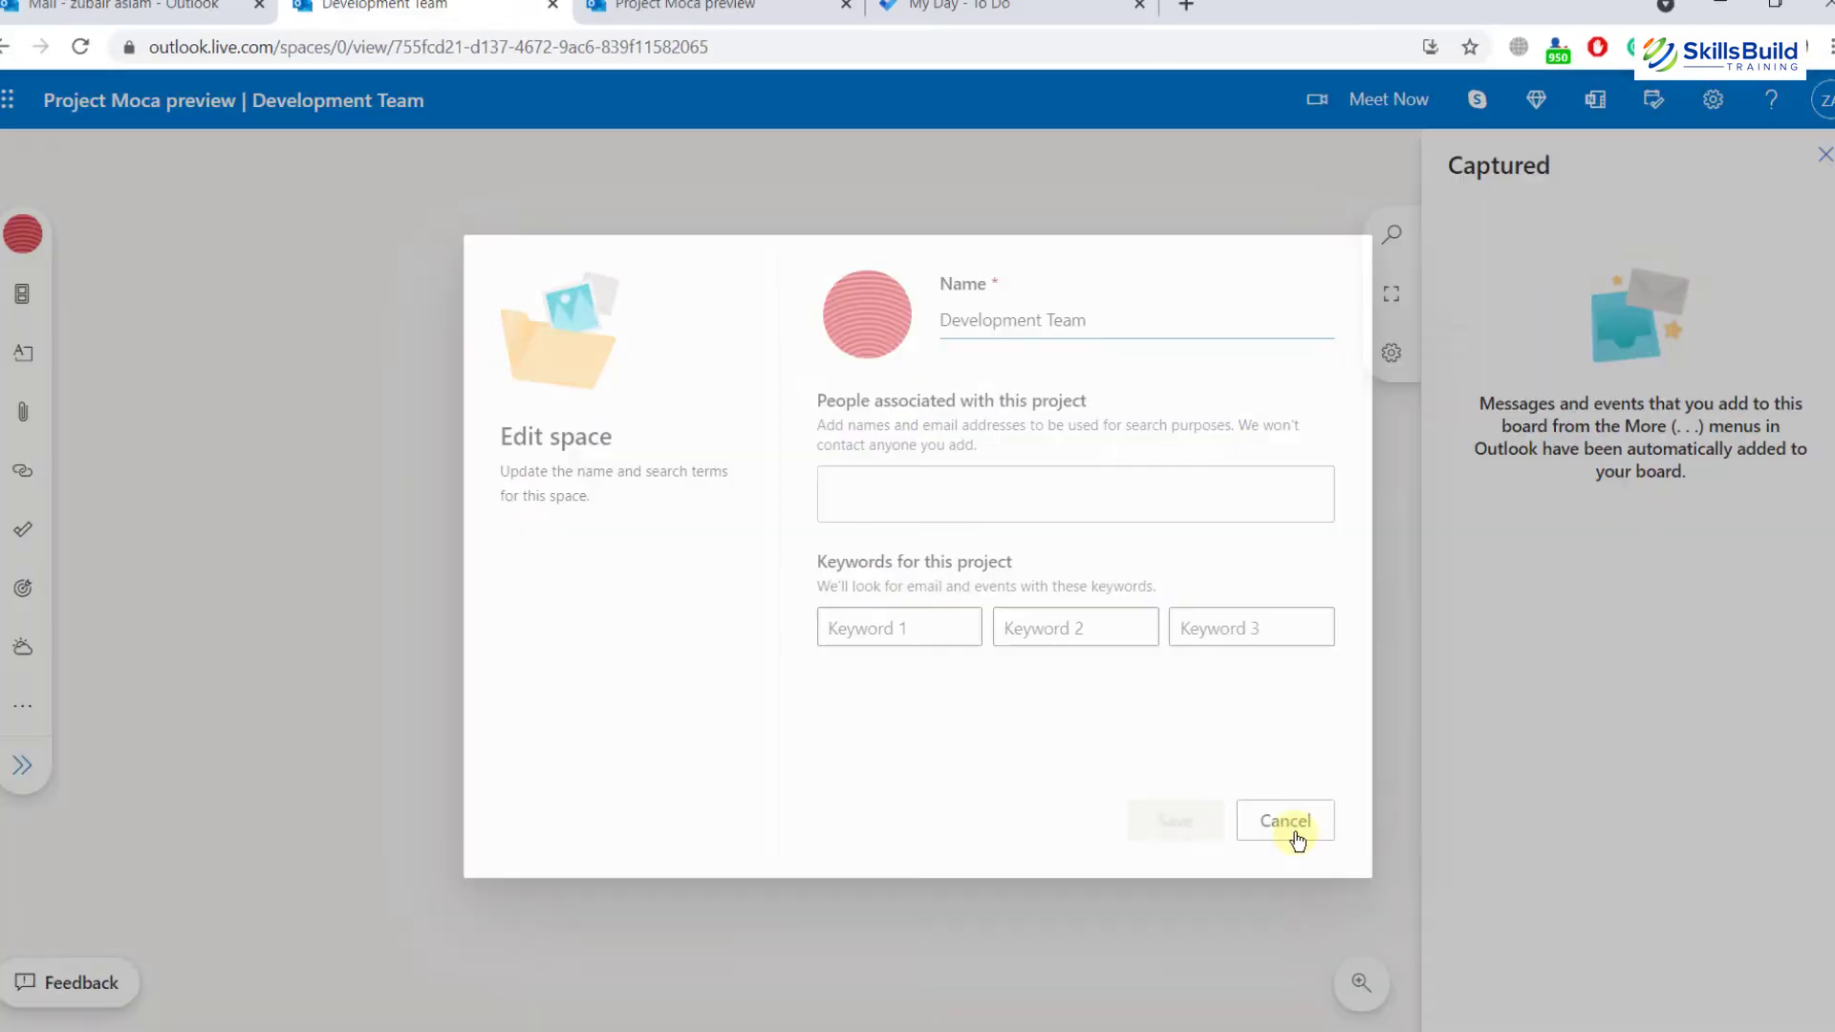
pyautogui.click(1467, 915)
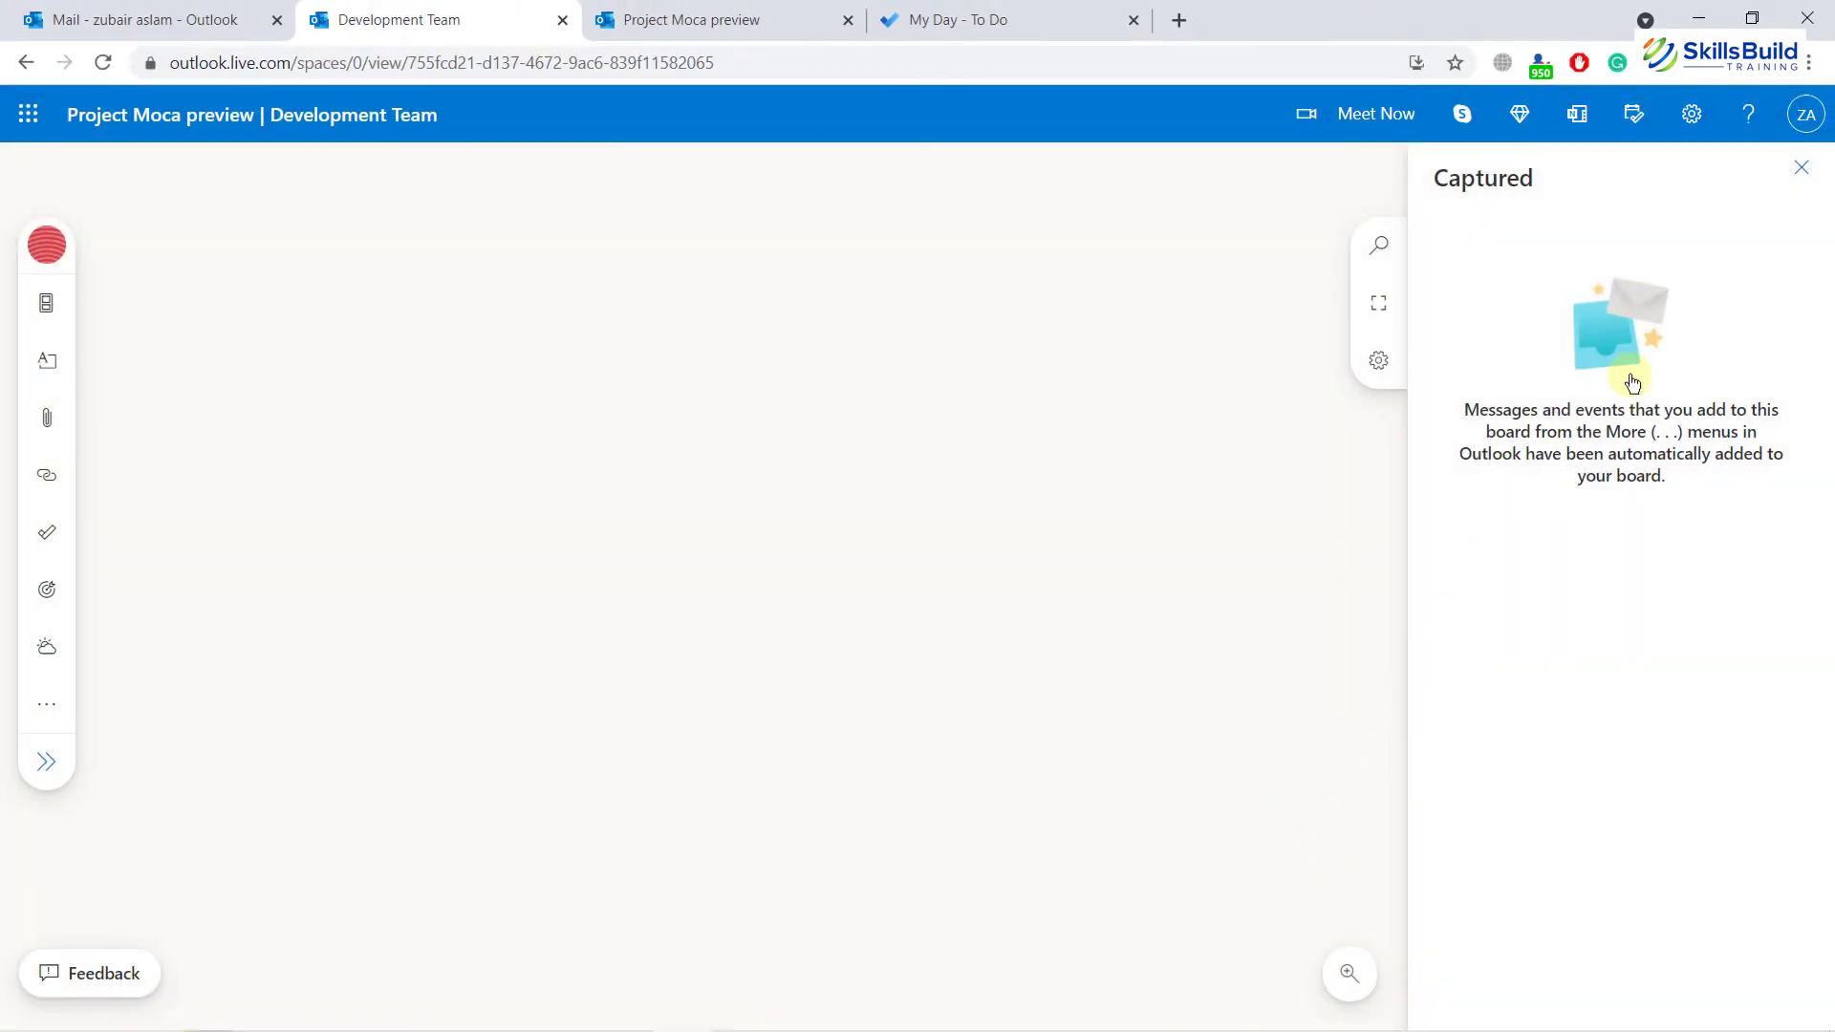
pyautogui.click(1796, 168)
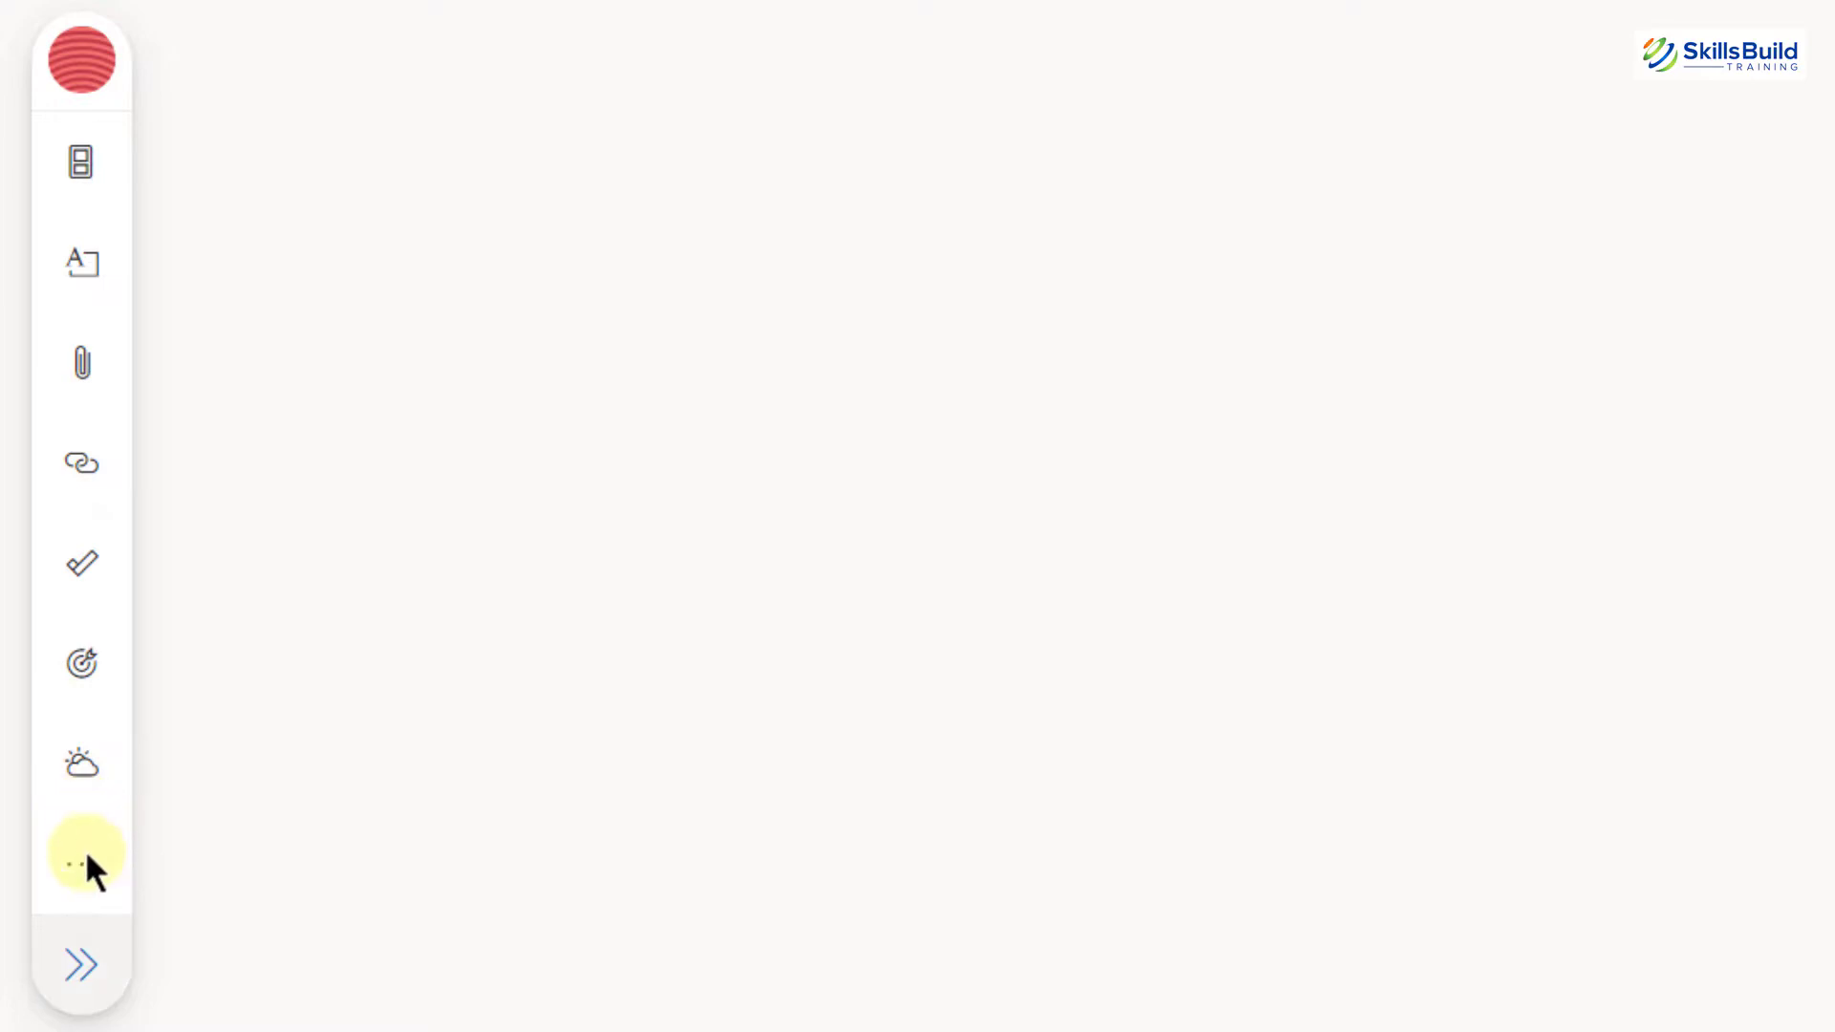
# - Add a note to the board and place it in the empty area beside the toolbar
pyautogui.click(83, 955)
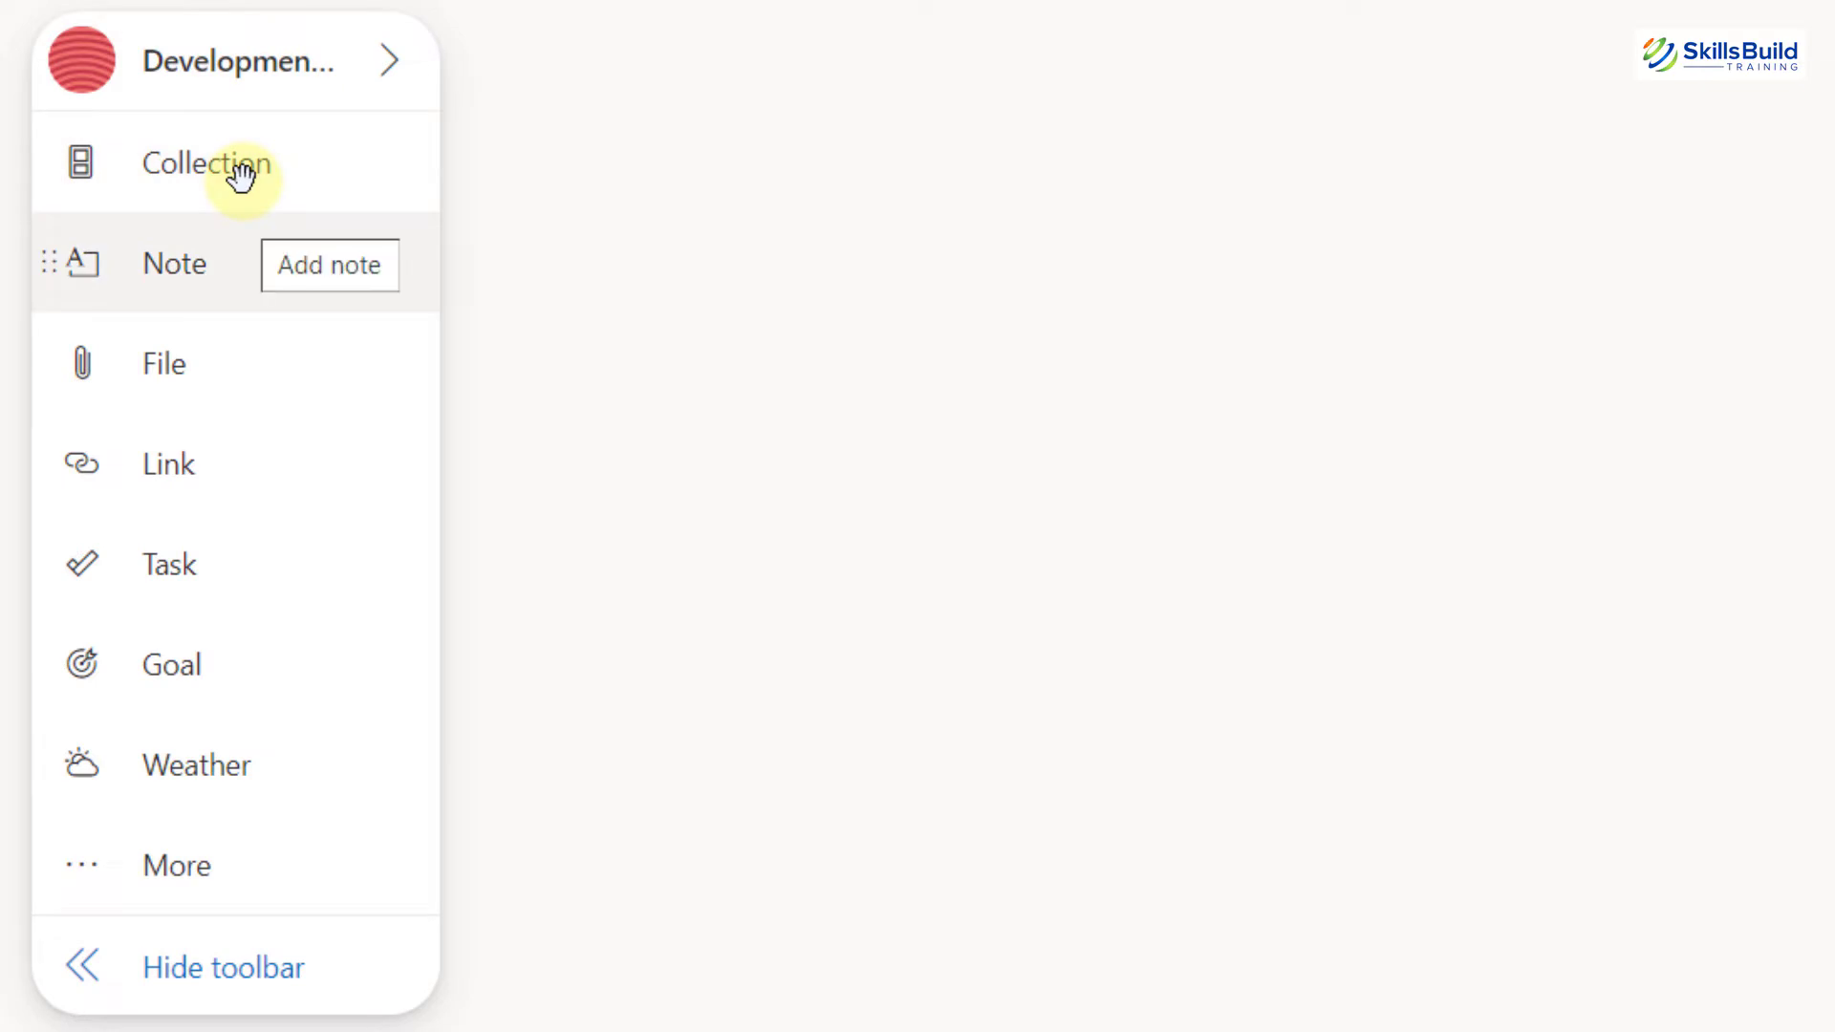
pyautogui.click(143, 279)
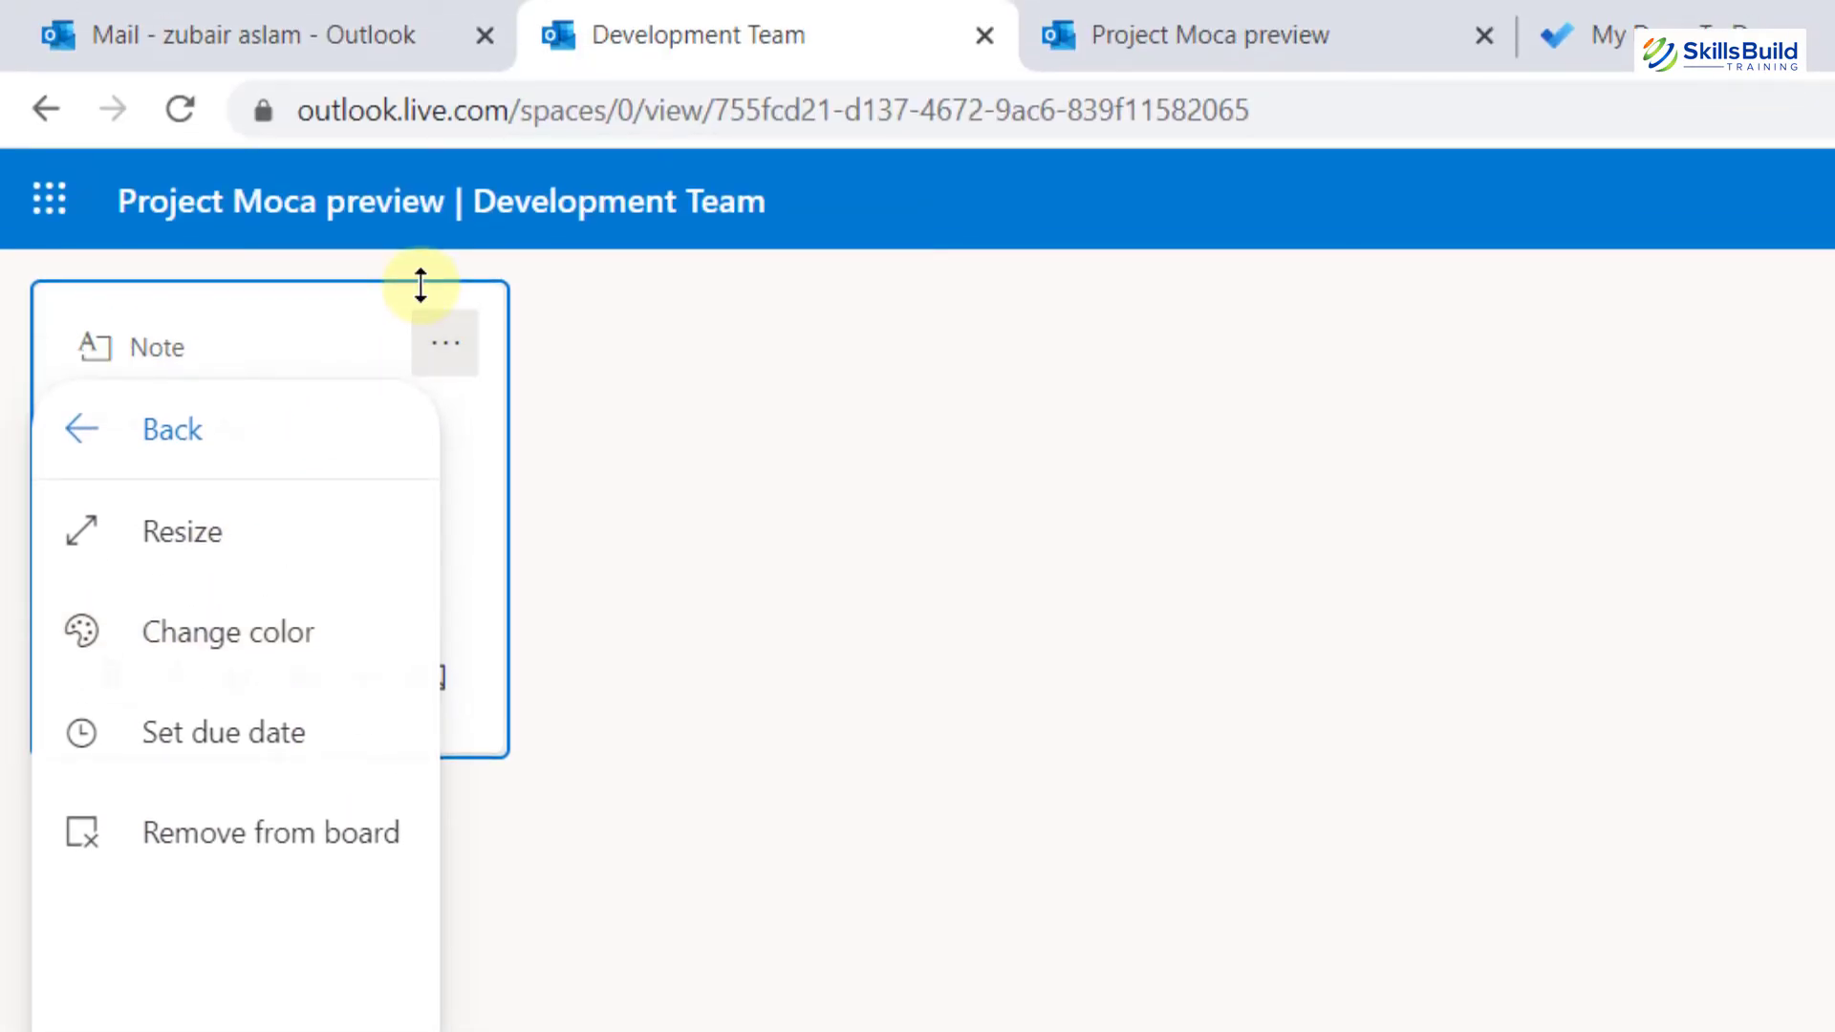
pyautogui.moveTo(399, 296); pyautogui.dragTo(985, 430)
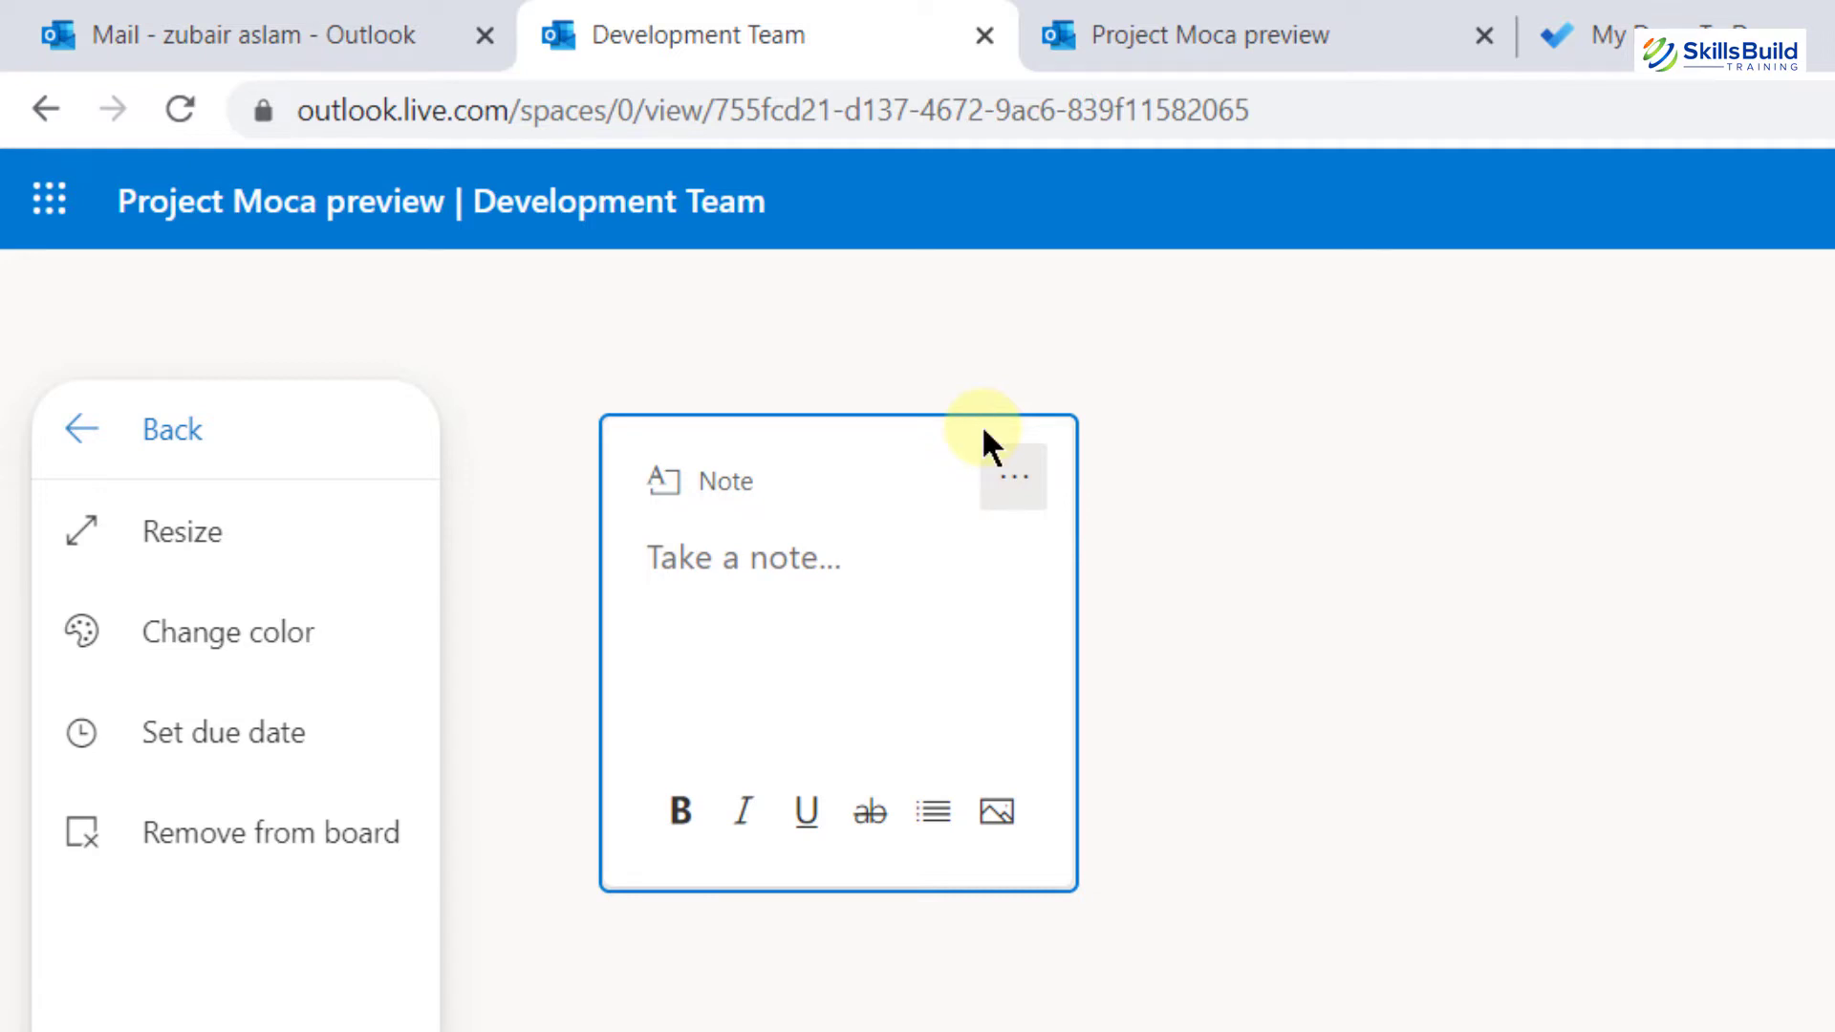
pyautogui.click(984, 434)
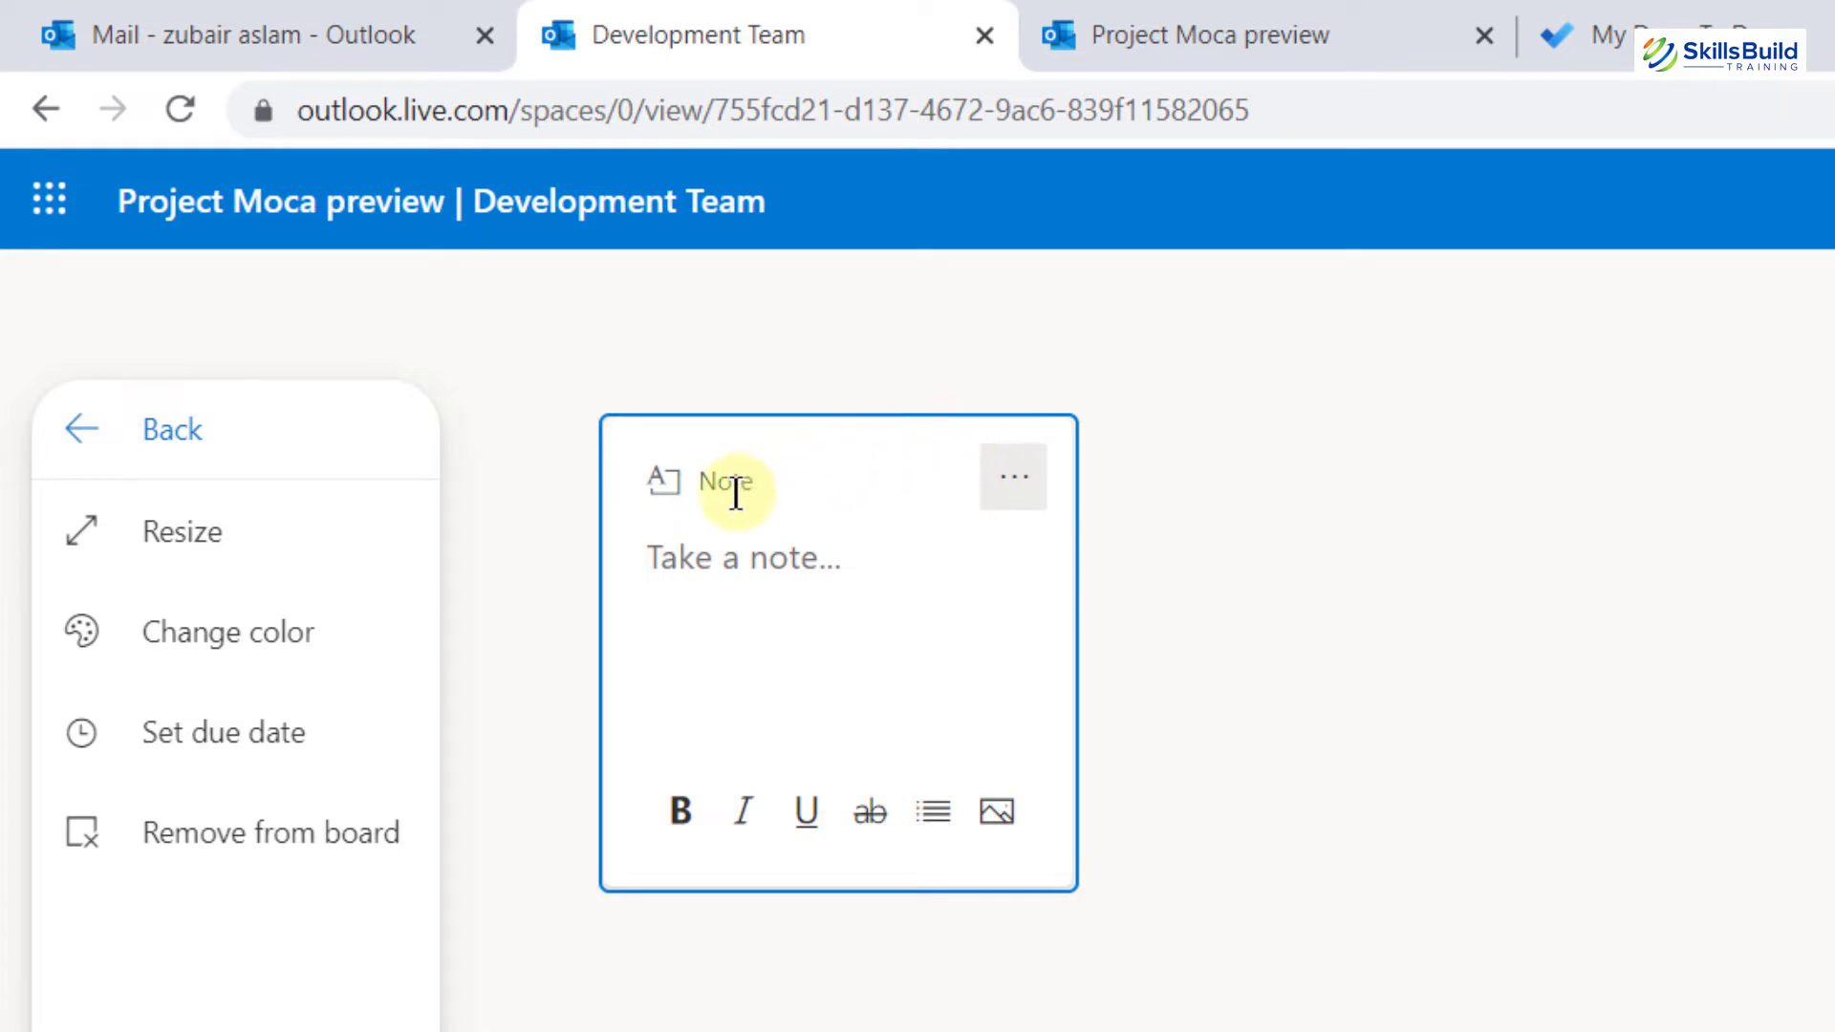
# - Title the note "contact testing team for test cases" and write "please contact the team for the test cases before starting the testing of the module"
pyautogui.write('contact testing team for test cases')
pyautogui.hotkey('ctrl', 'a')
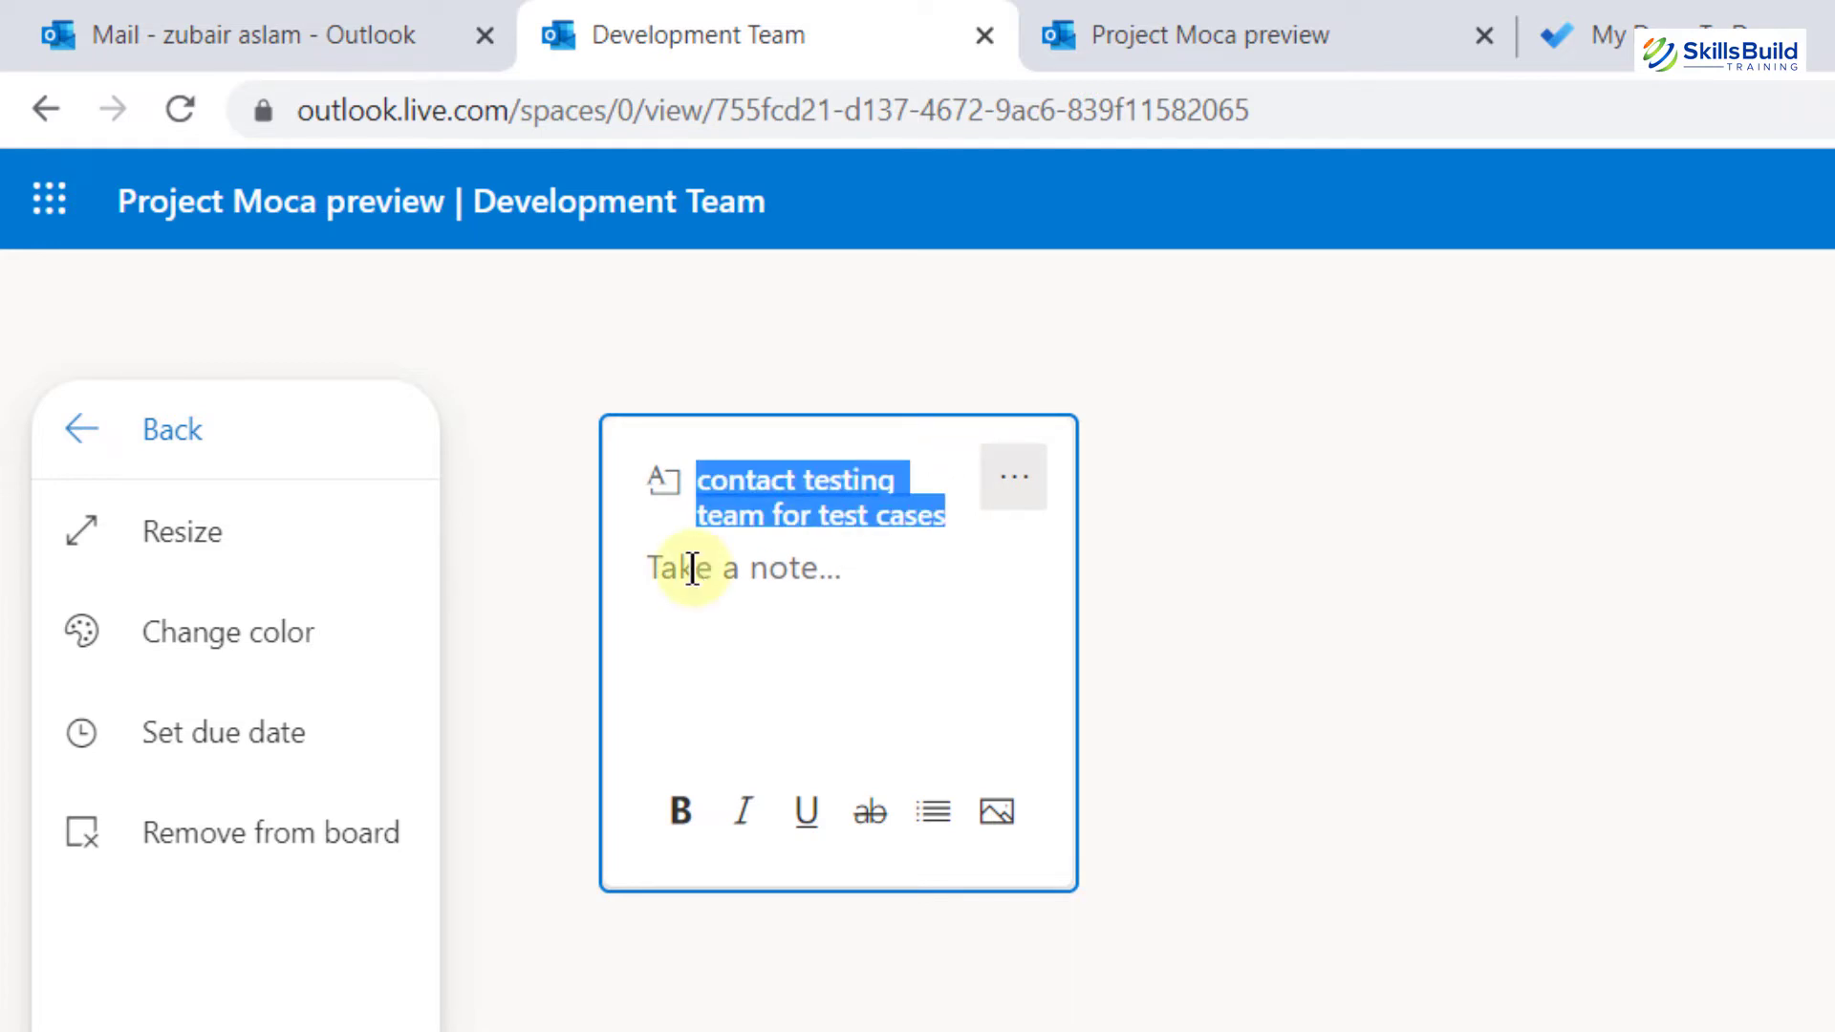
pyautogui.click(662, 571)
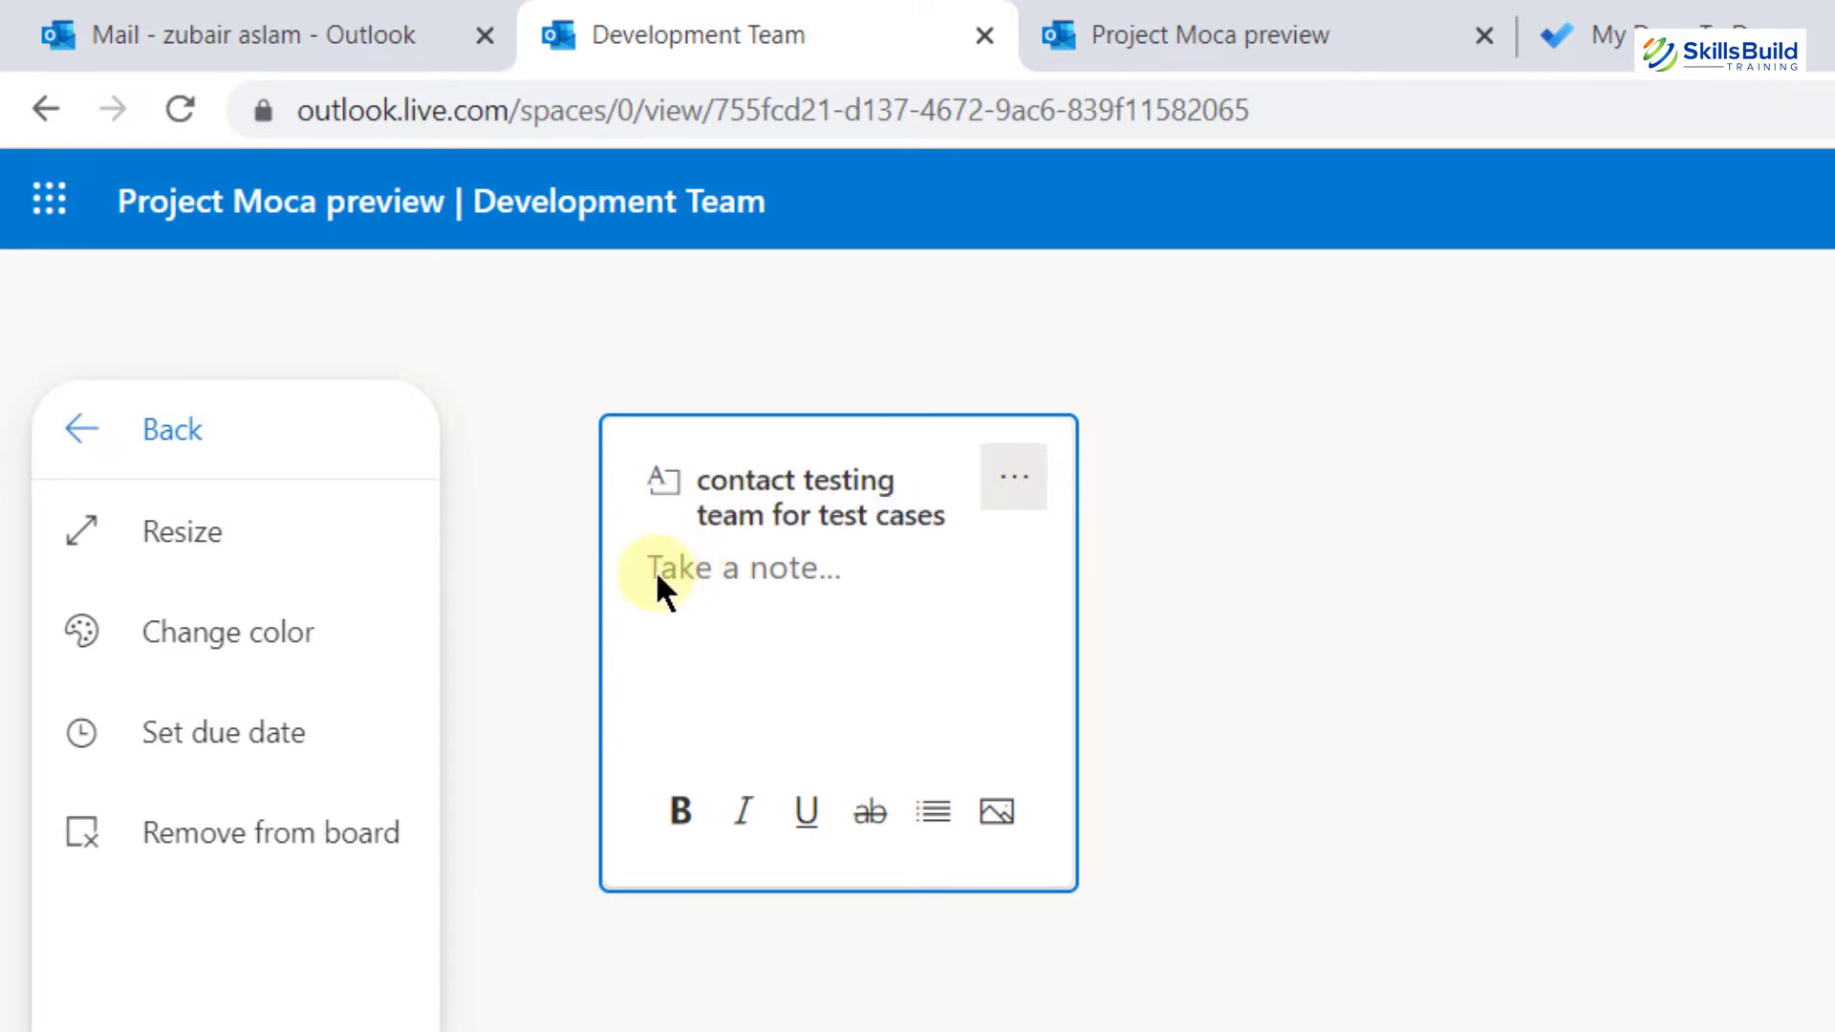
pyautogui.write('please contact the team for the test cases before starting the testi')
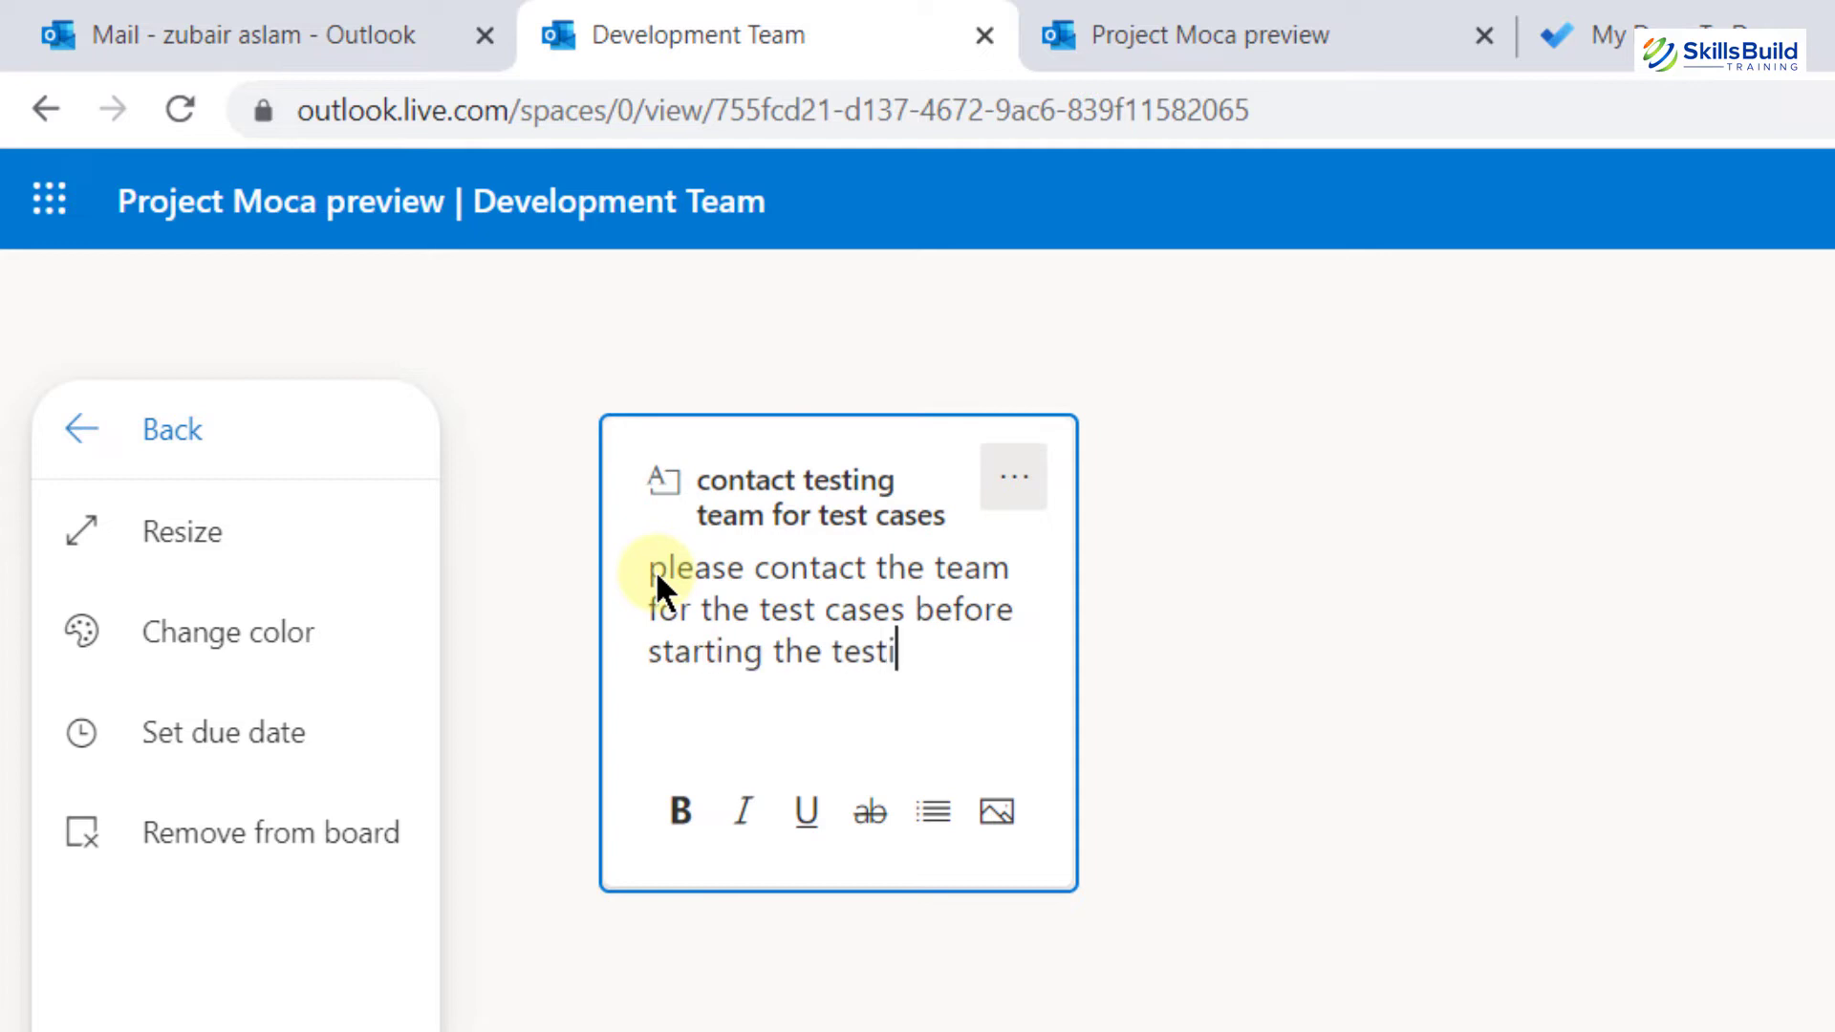
pyautogui.write('ng of the module')
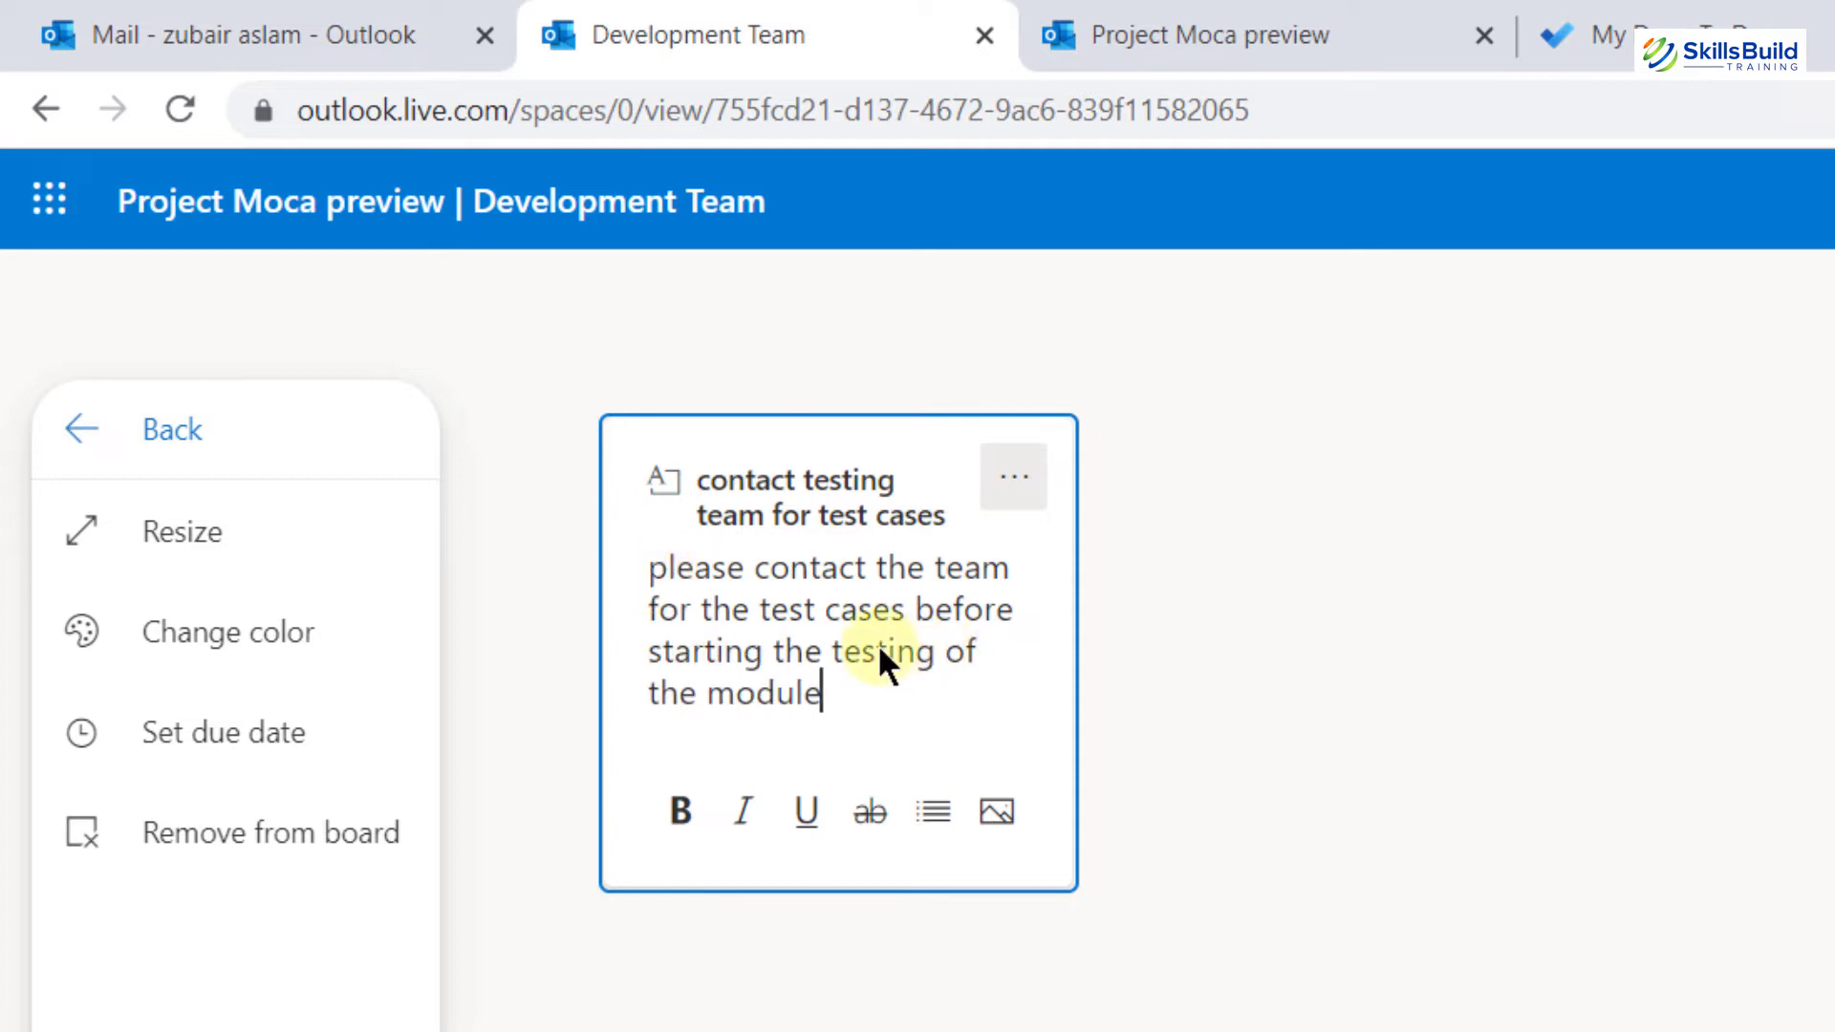
pyautogui.click(172, 430)
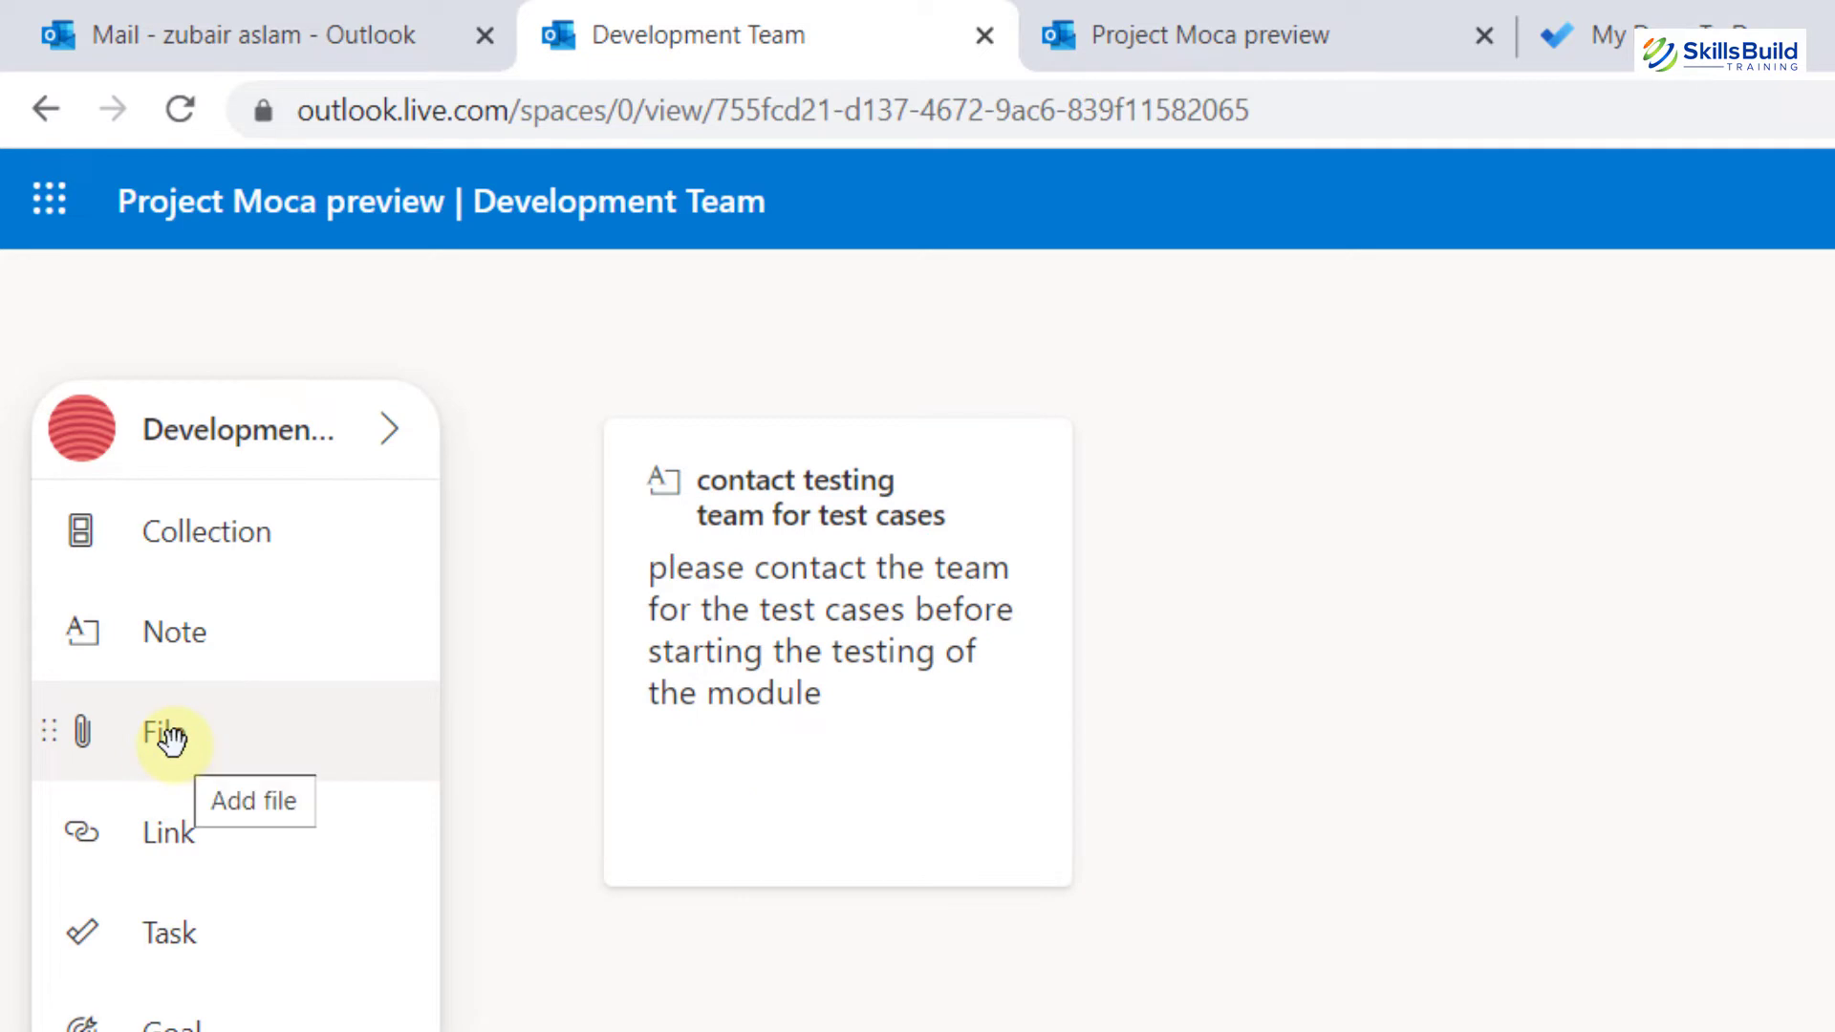
# - Look through the file sources for a file card: OneDrive files, recent files and the options for adding an account
pyautogui.click(191, 742)
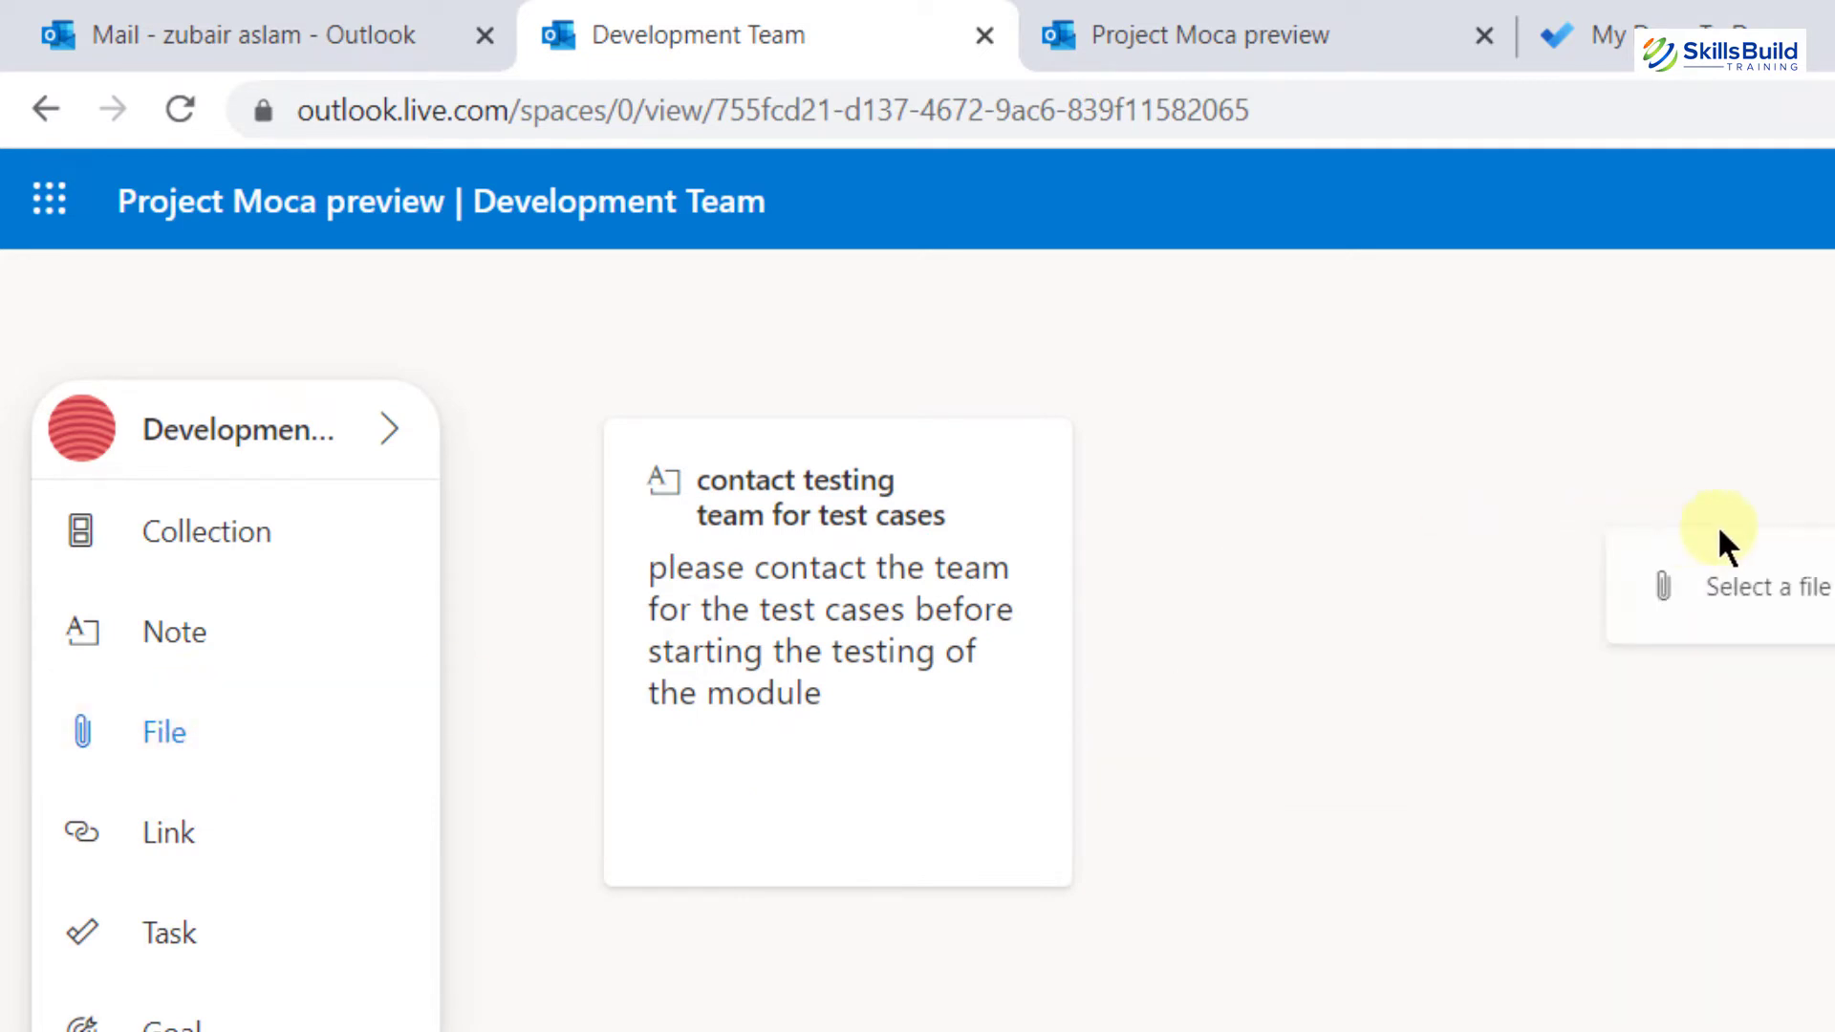
pyautogui.click(1171, 432)
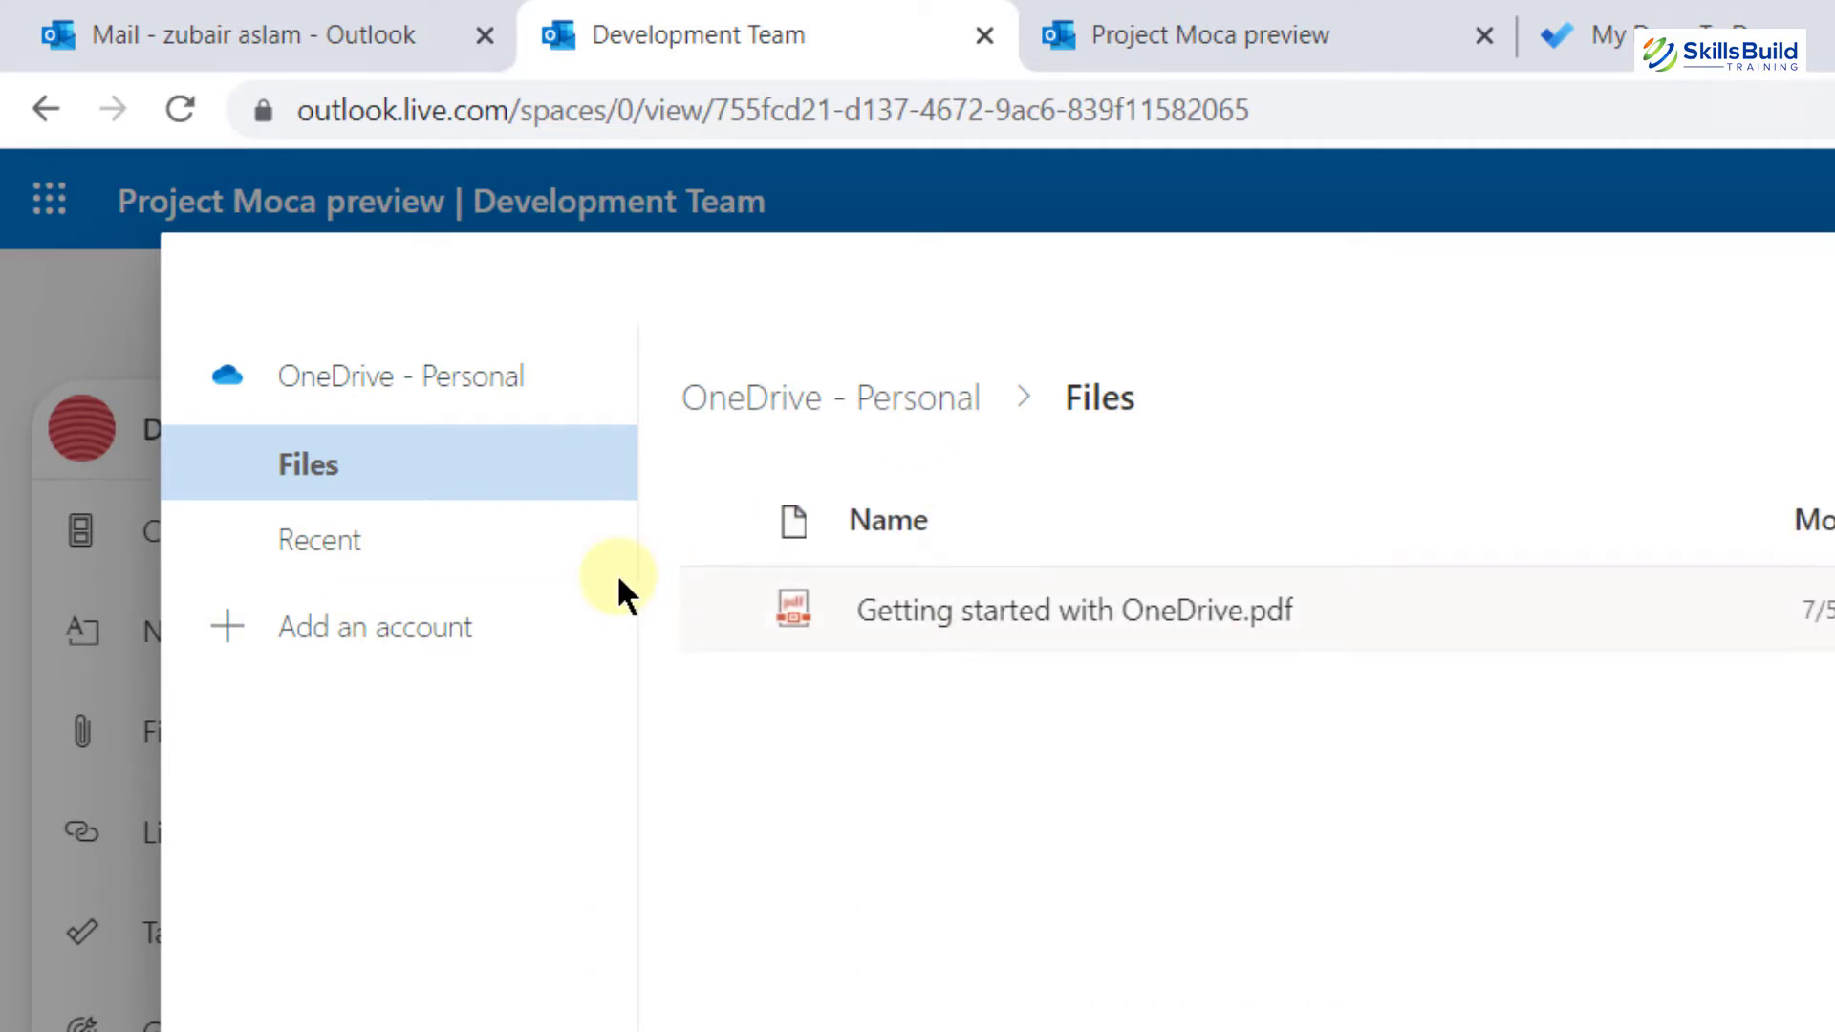
pyautogui.click(381, 552)
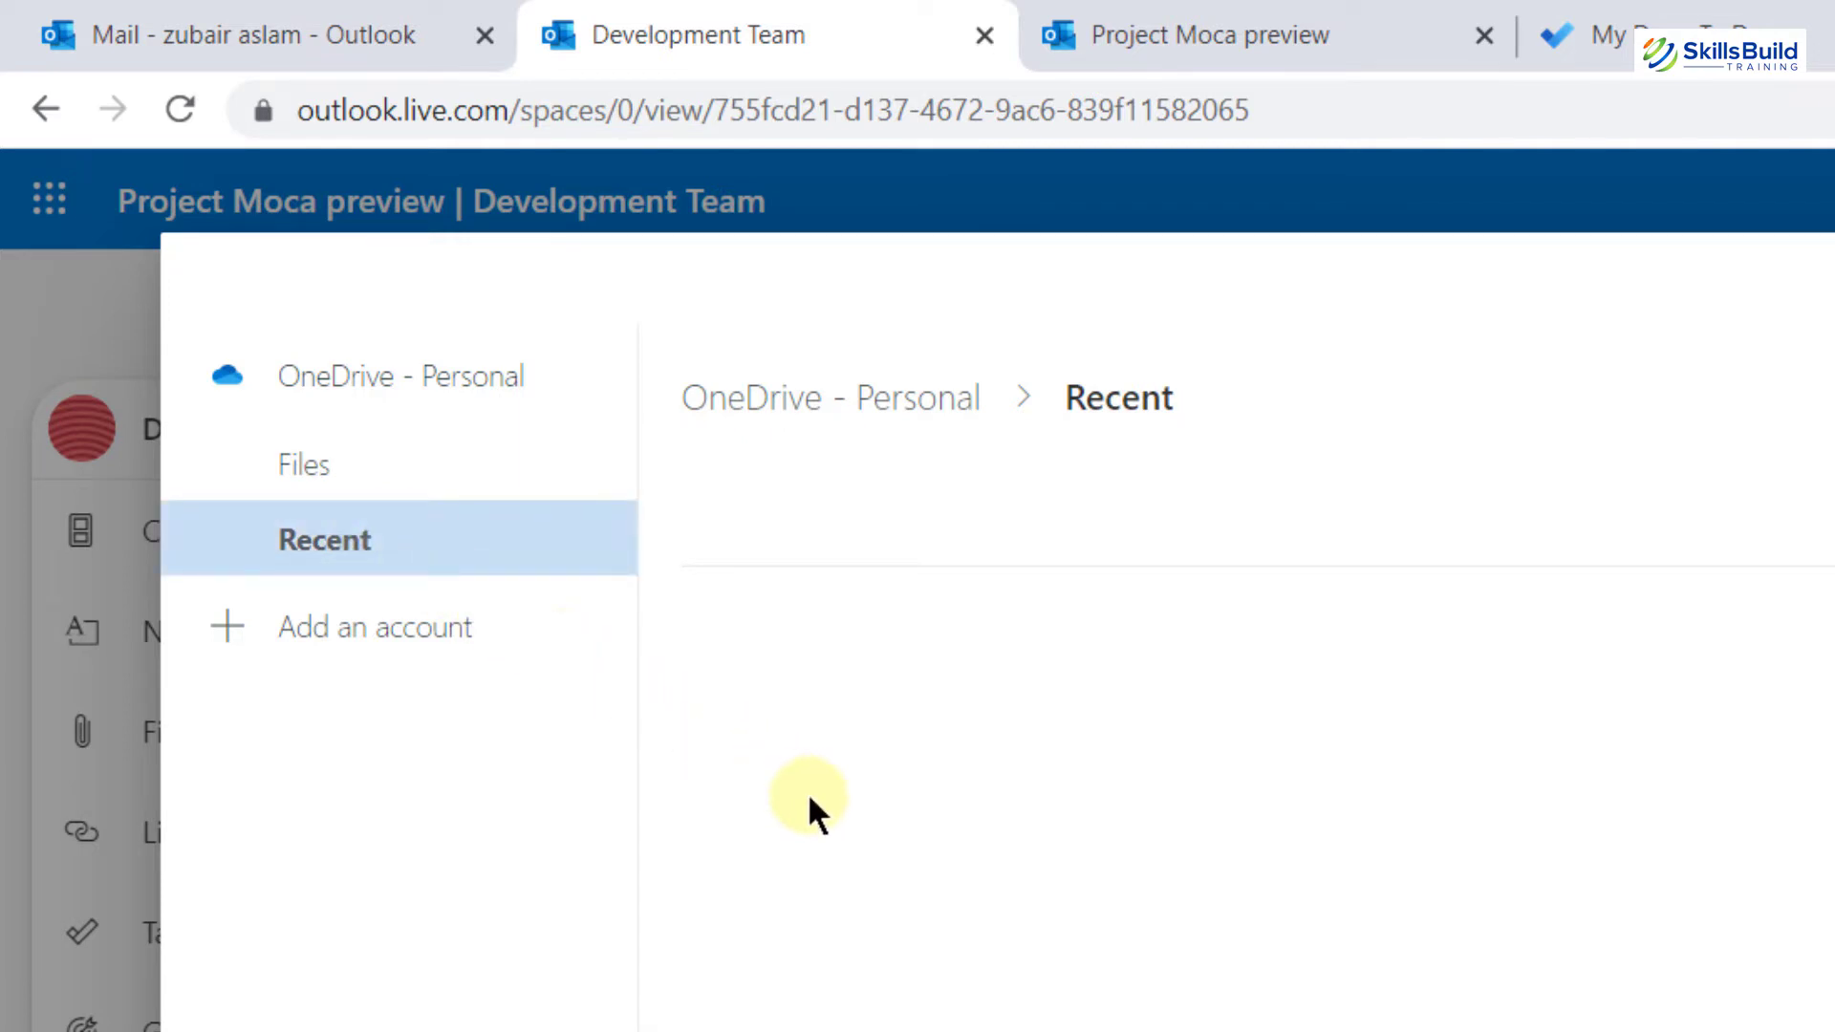
pyautogui.click(367, 658)
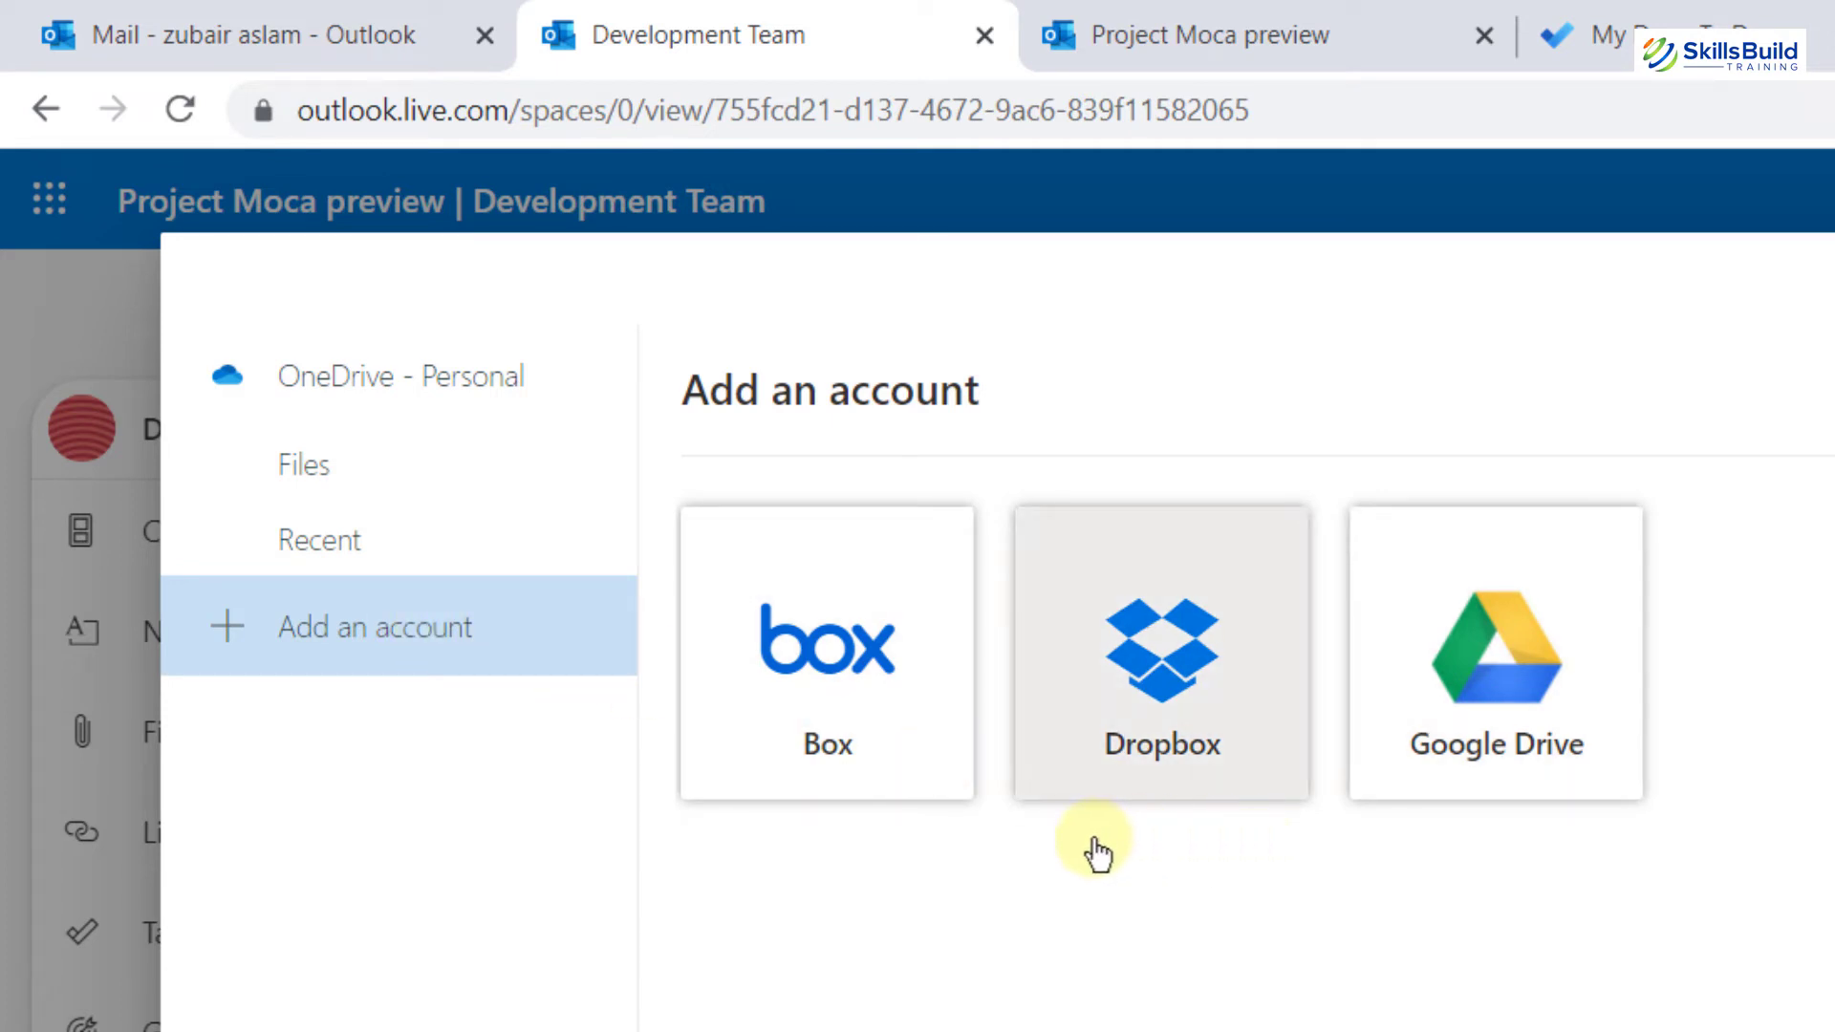
pyautogui.click(157, 856)
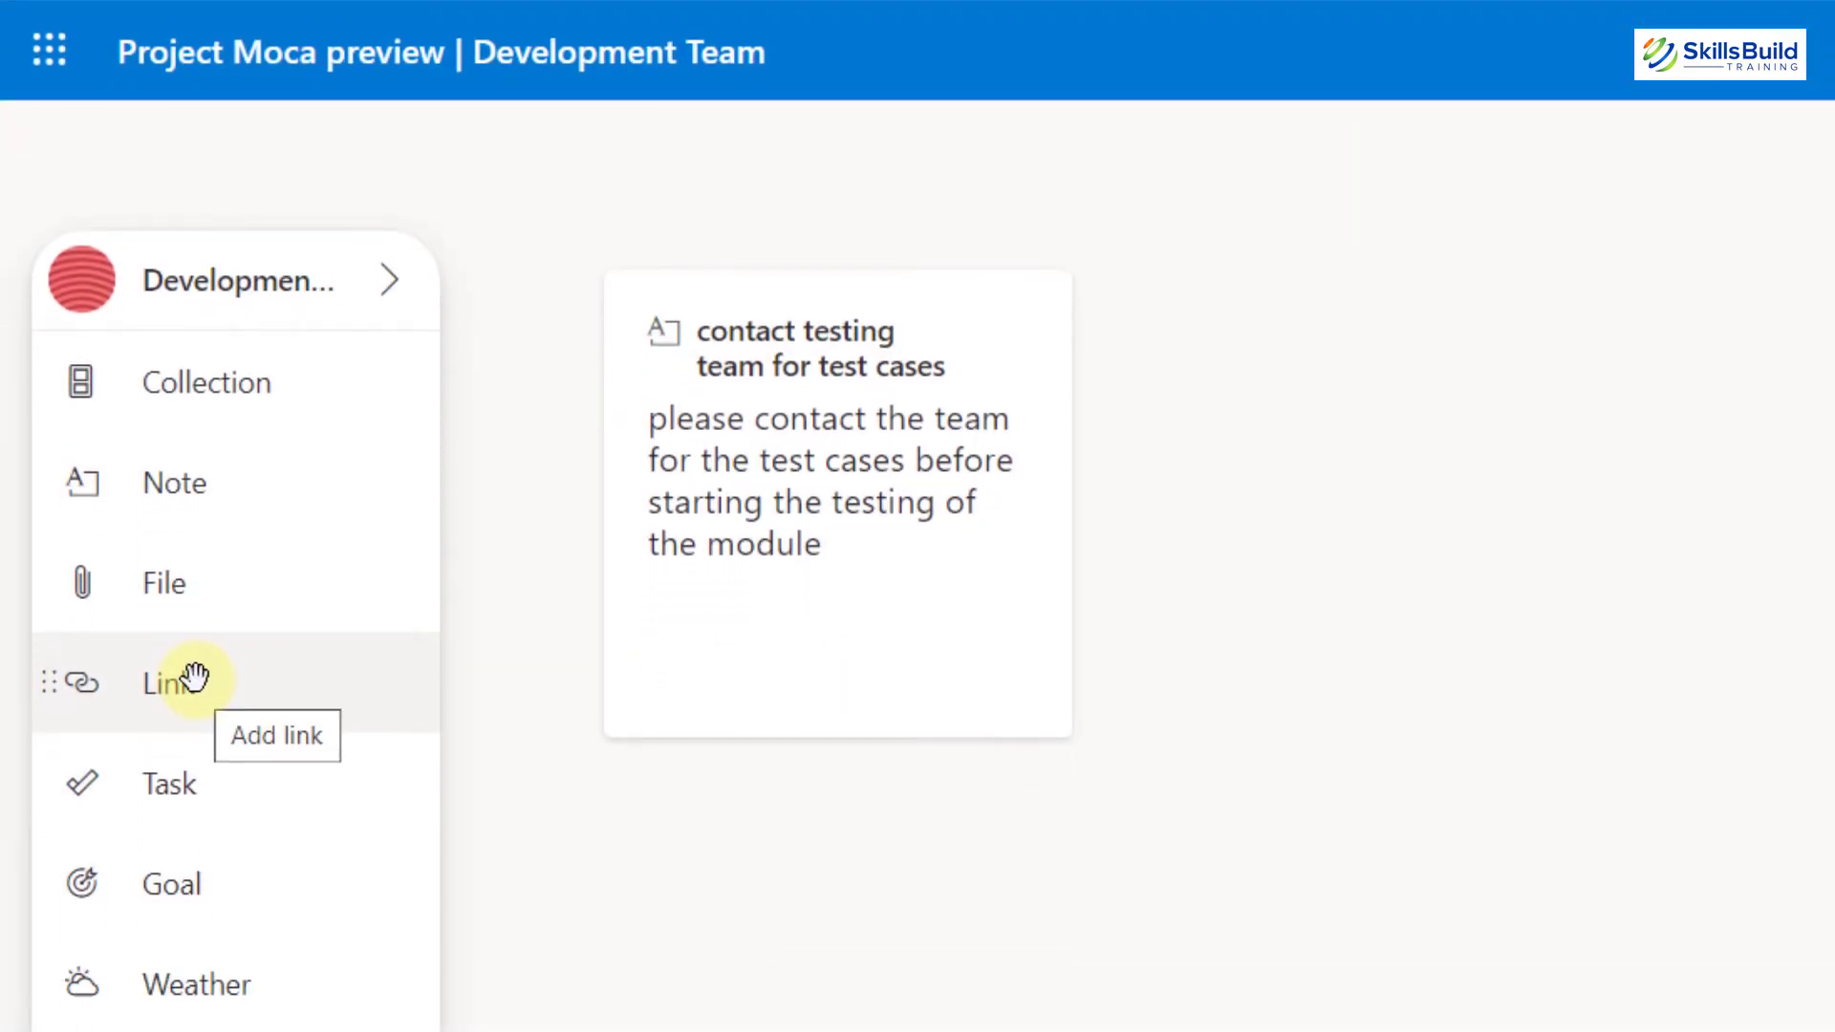
# - Place a link card on the board beside the note, leaving its URL empty
pyautogui.click(192, 676)
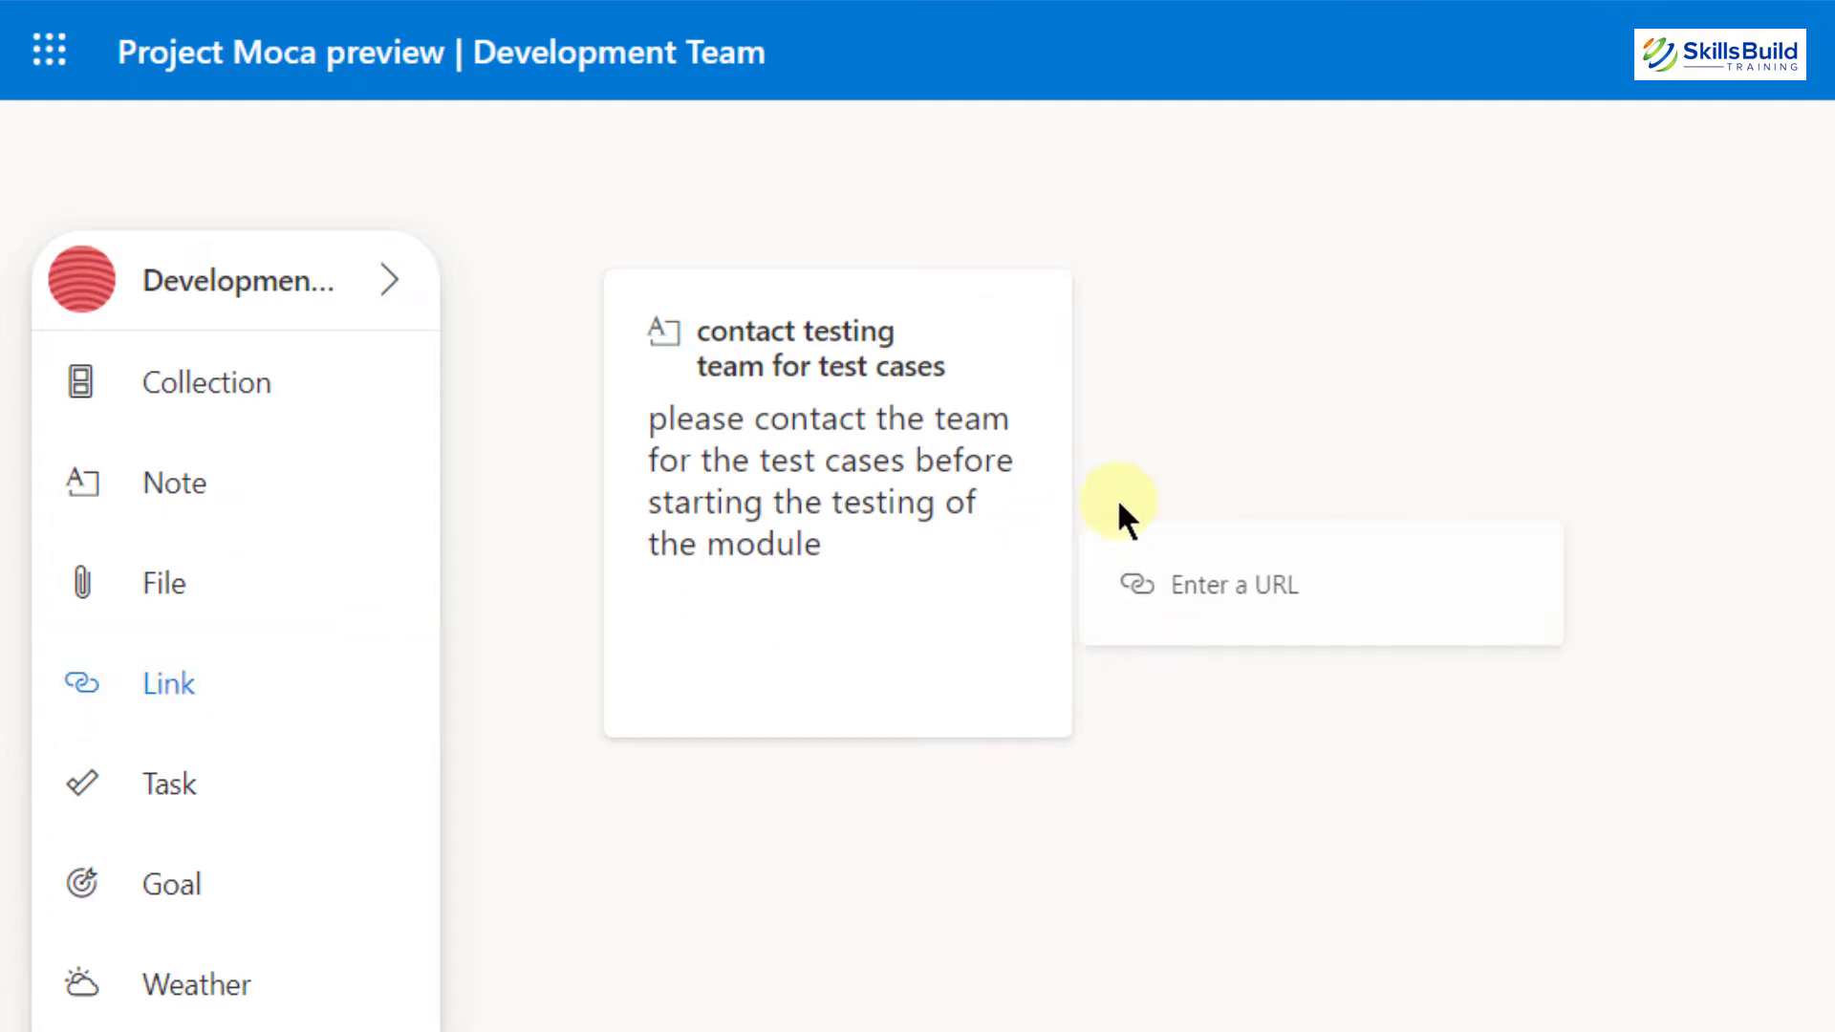
pyautogui.click(1317, 385)
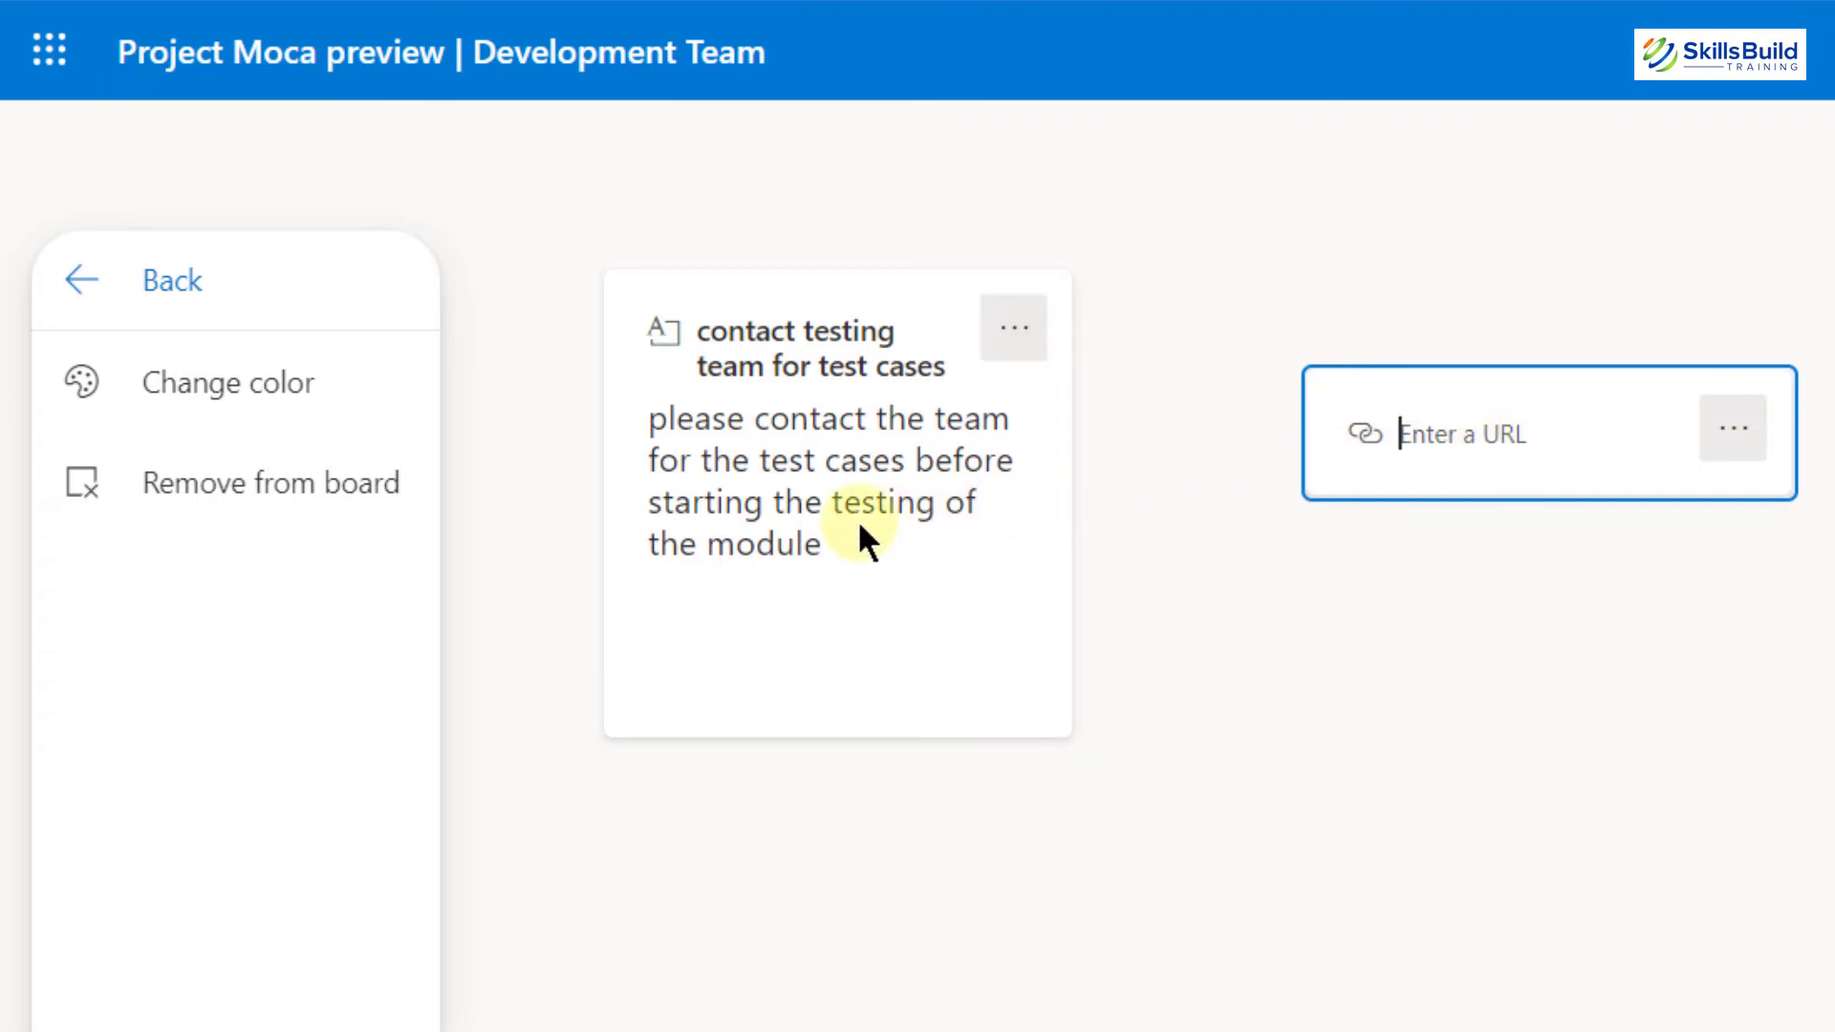
pyautogui.click(77, 273)
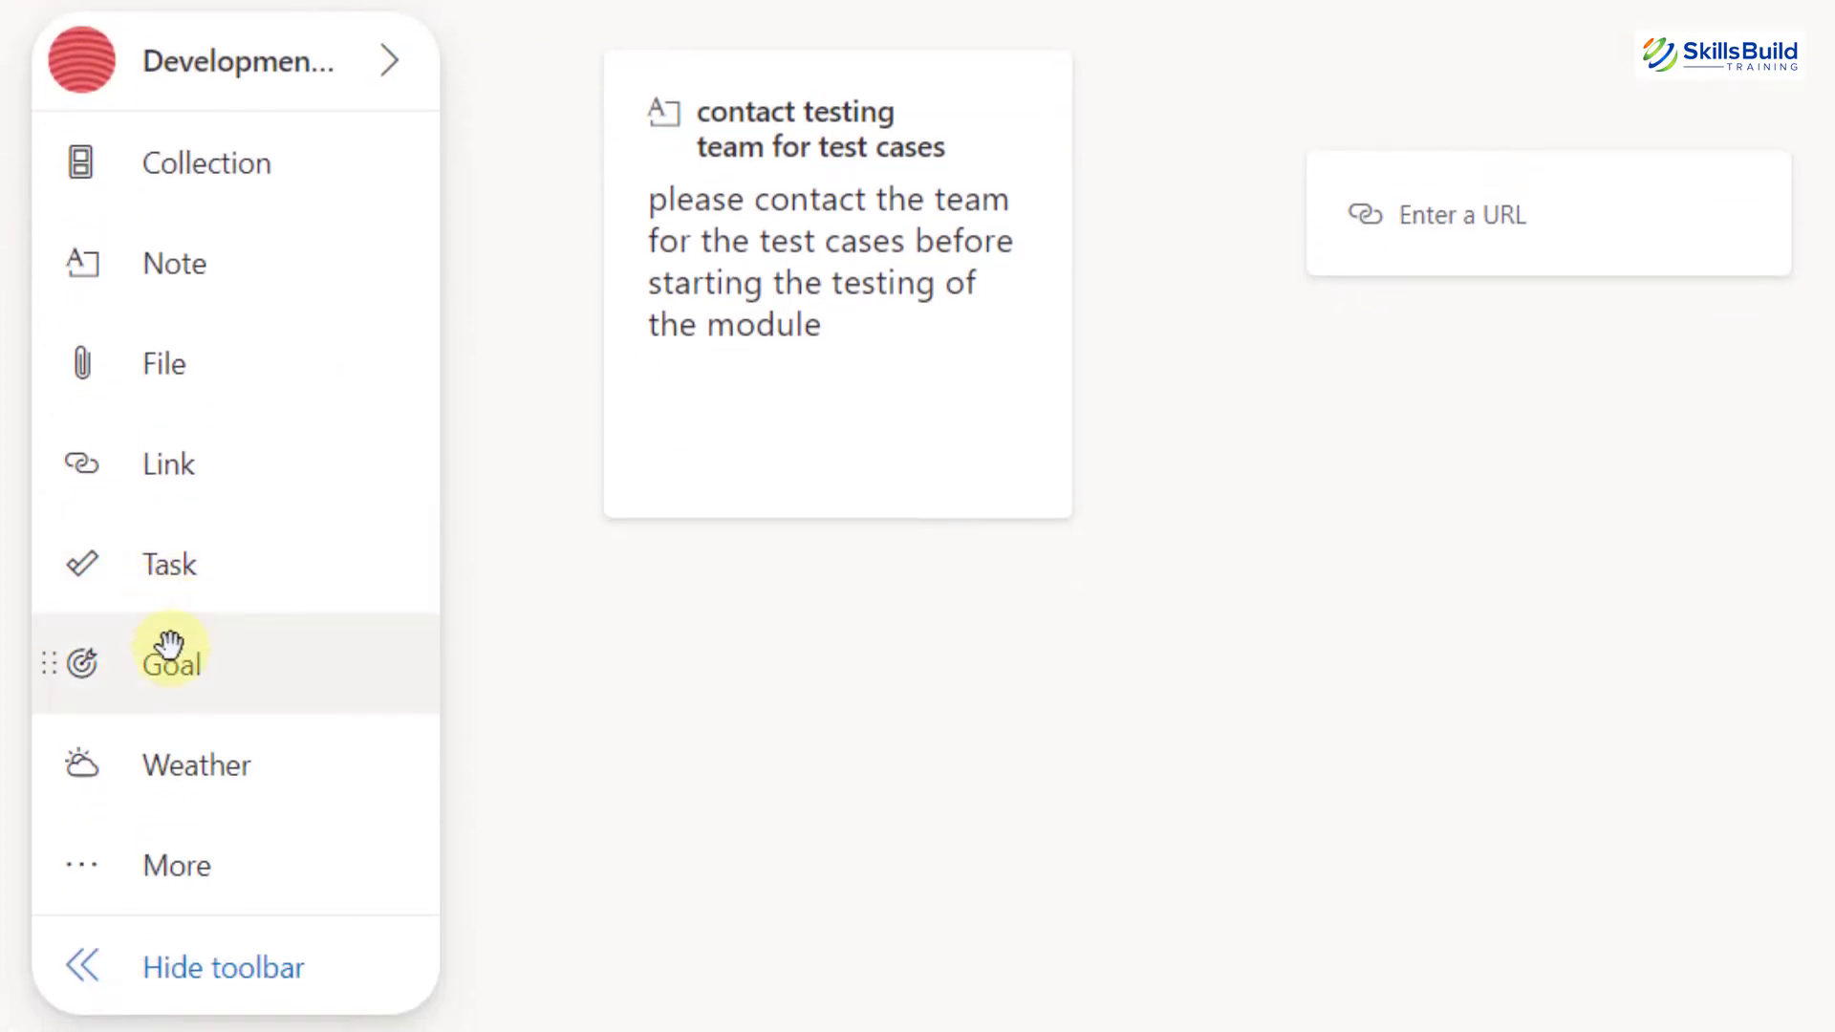
# - Add a task below the link card titled "please report after you are done with testing", without any steps
pyautogui.click(186, 860)
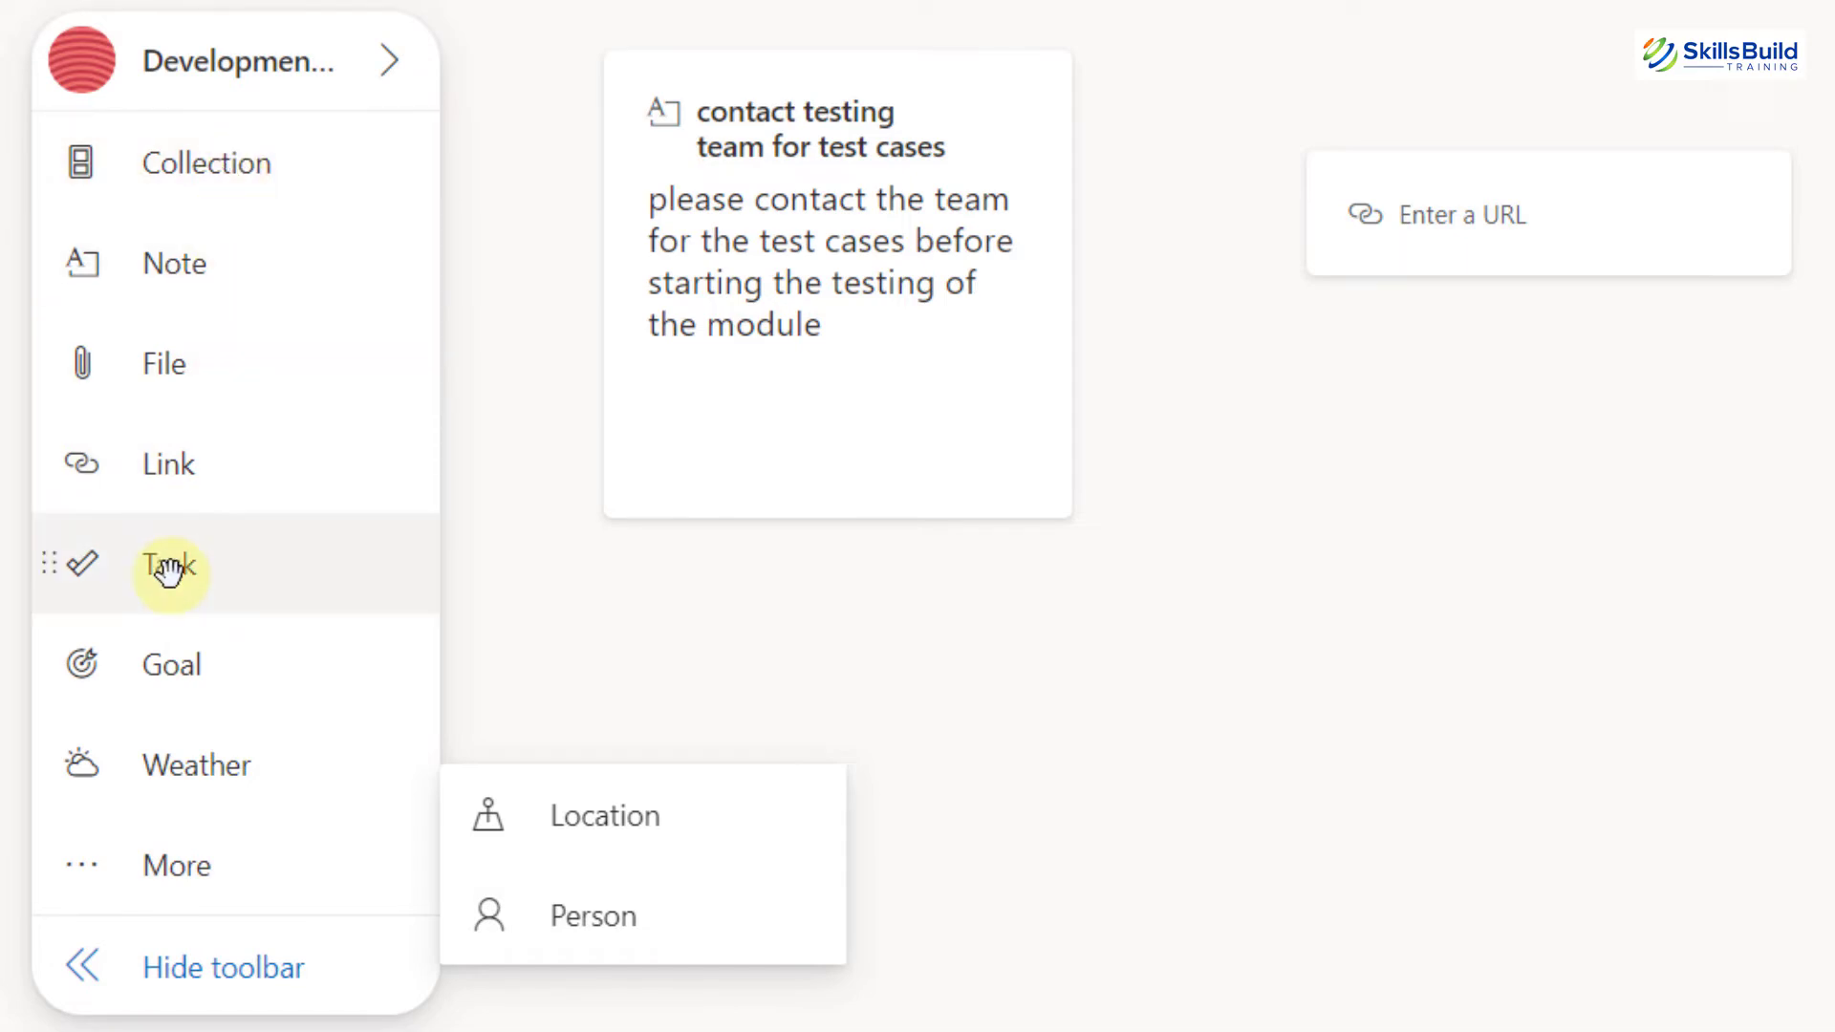
pyautogui.moveTo(169, 570); pyautogui.dragTo(1276, 427)
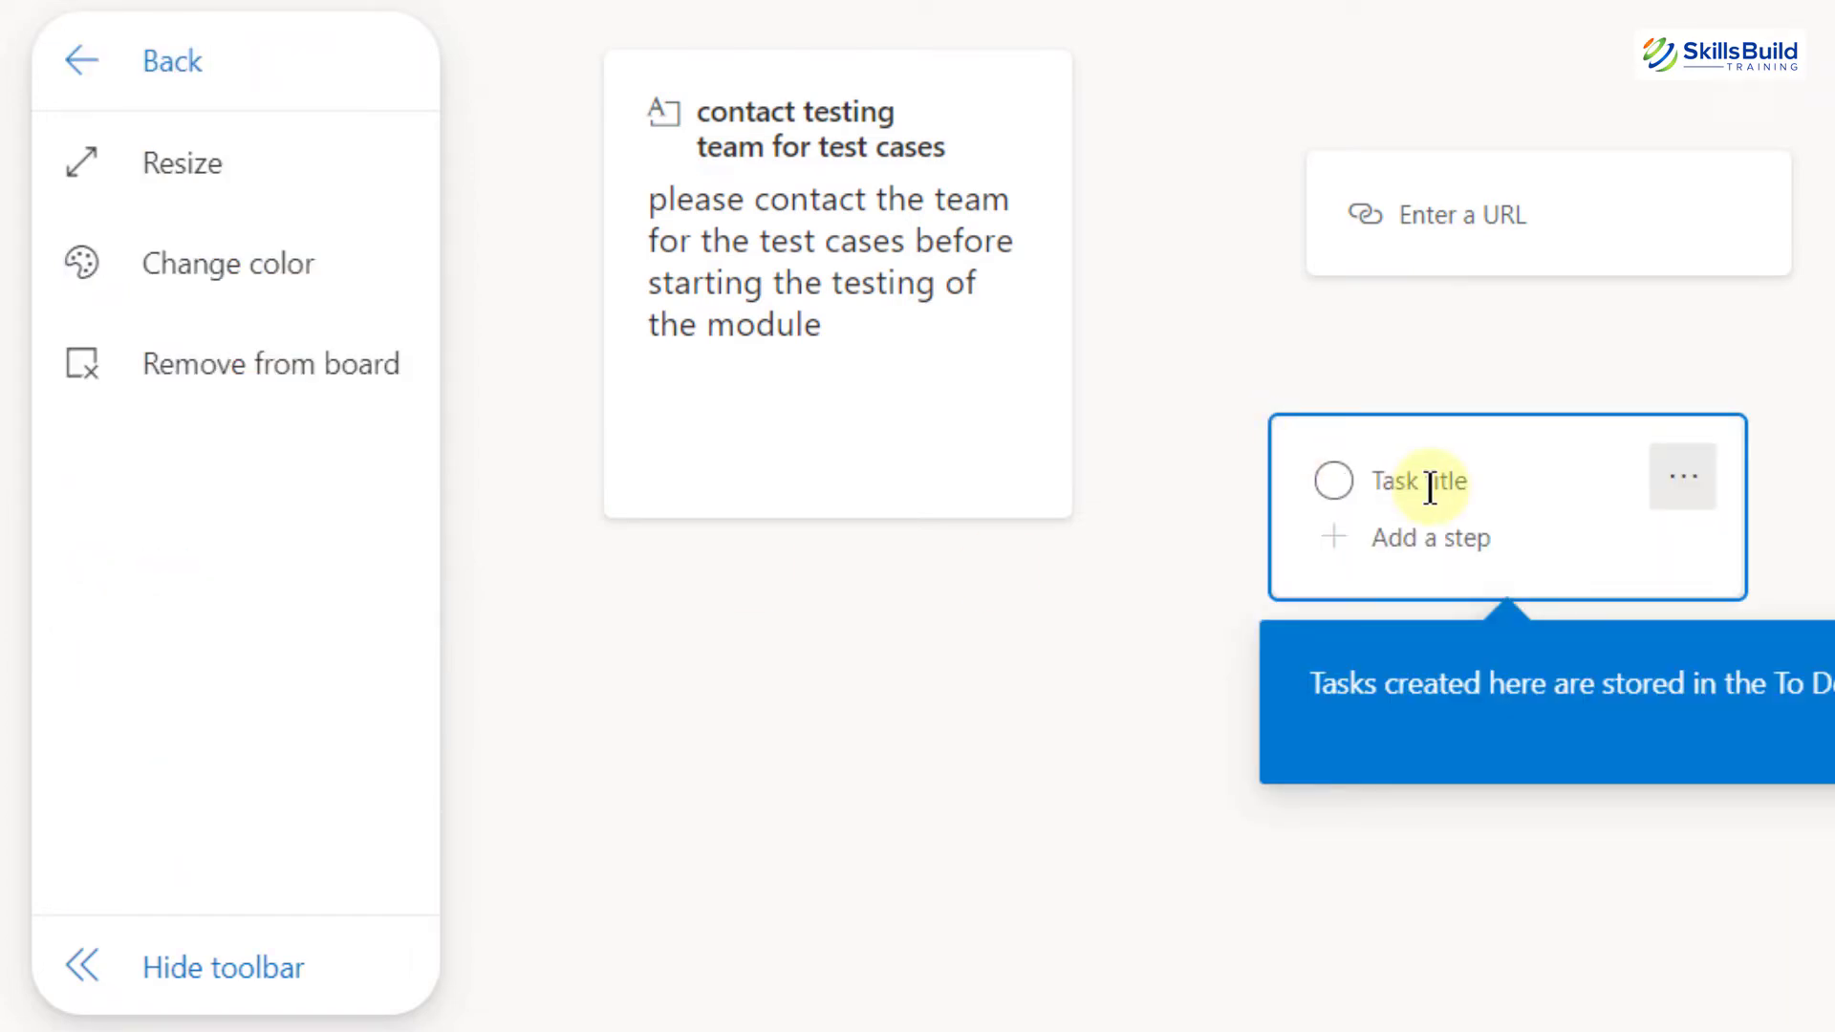
pyautogui.write('please report after you are d')
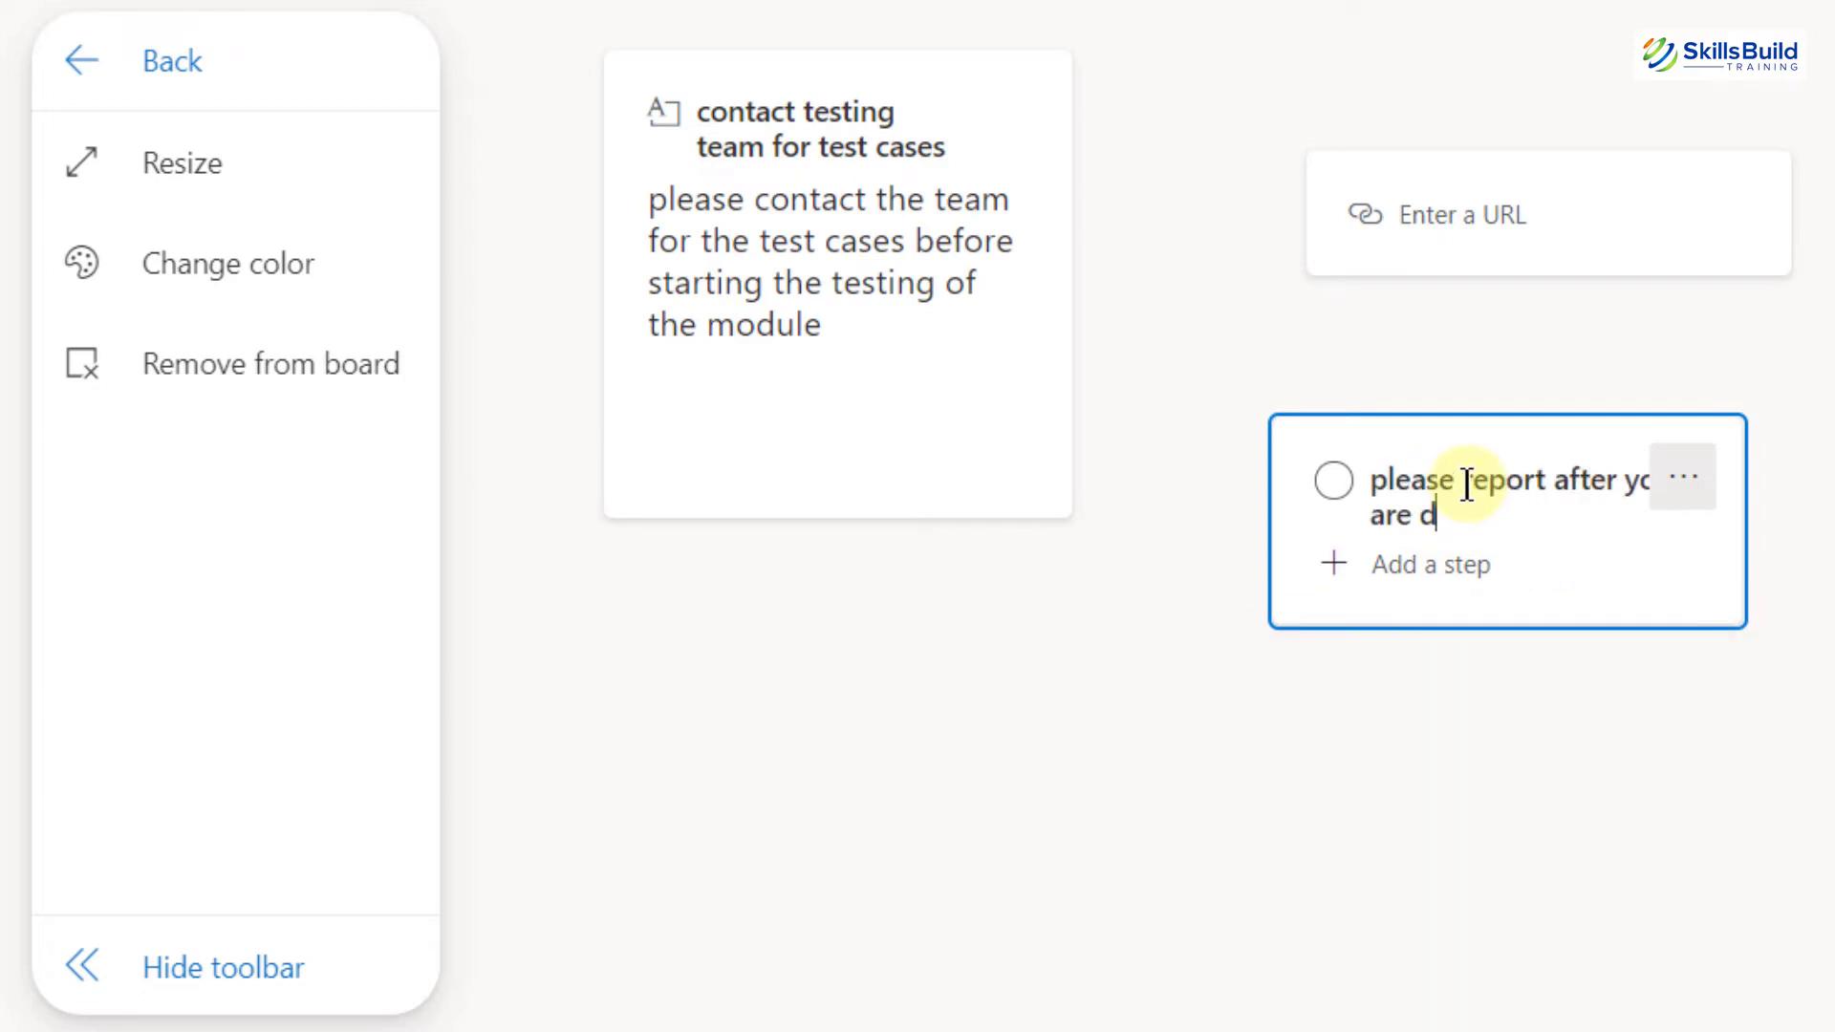
pyautogui.write('one with testing')
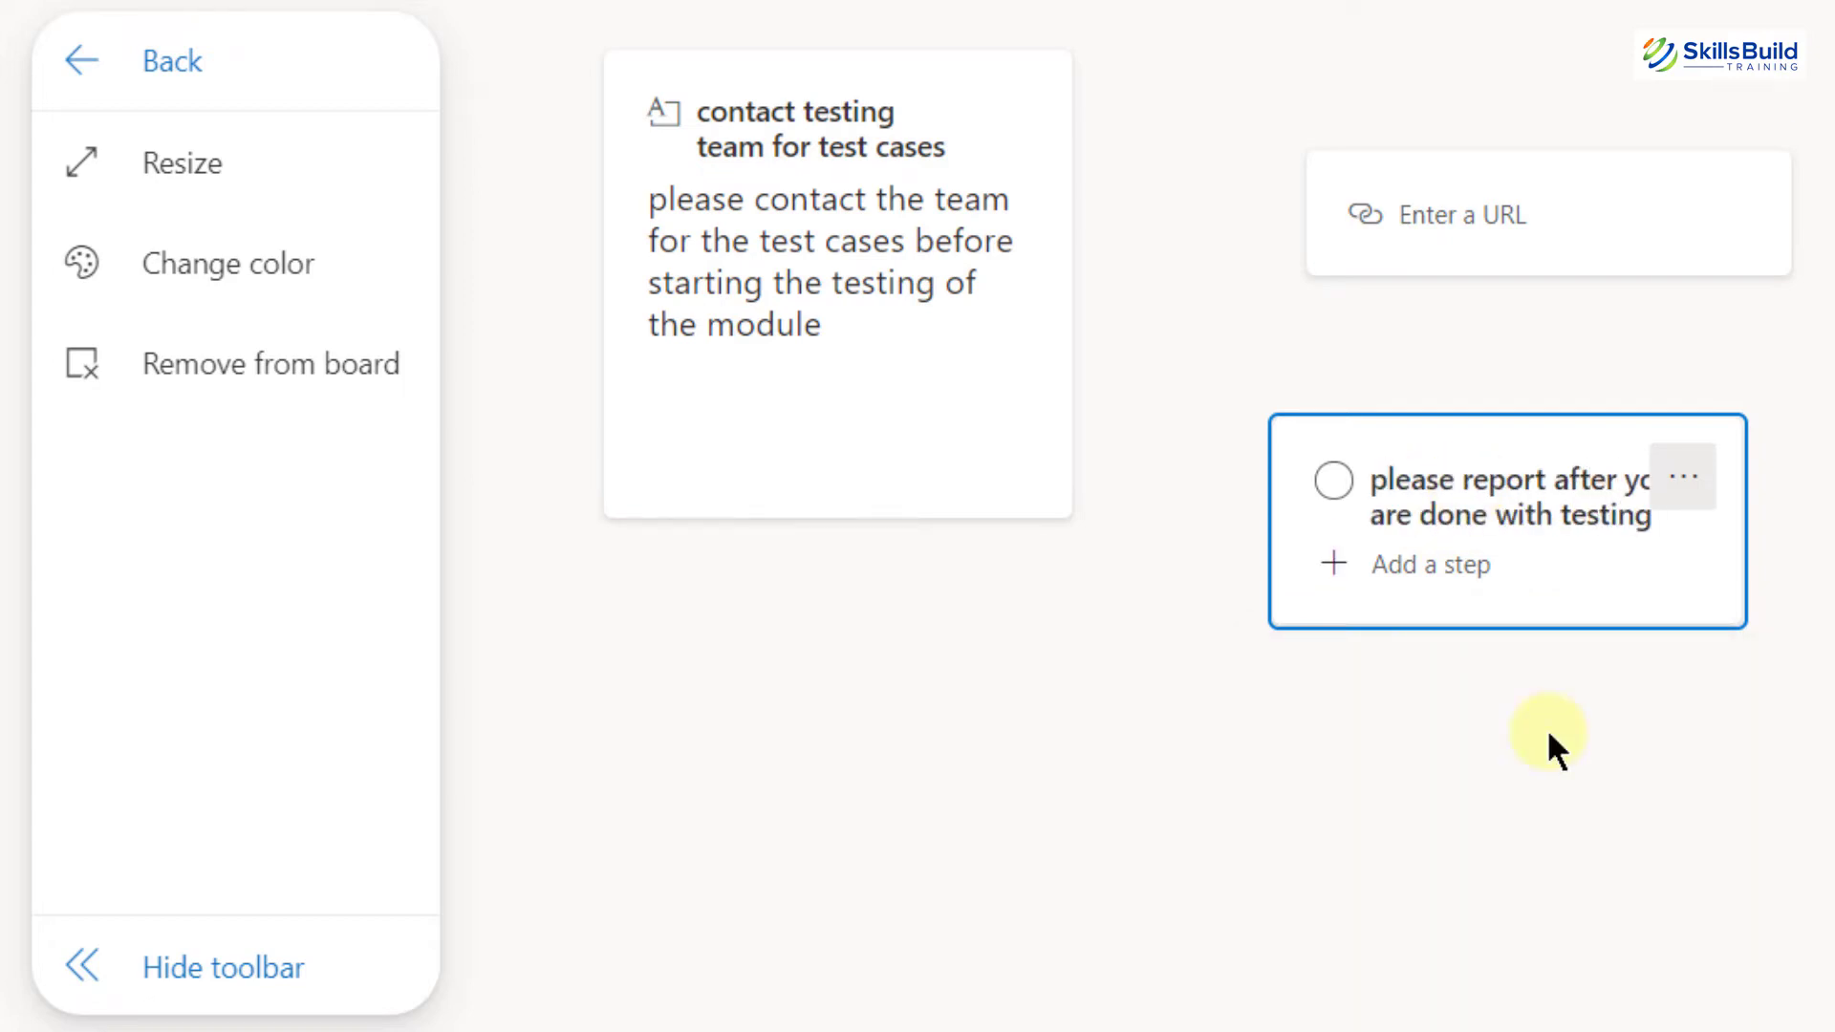
pyautogui.click(1503, 569)
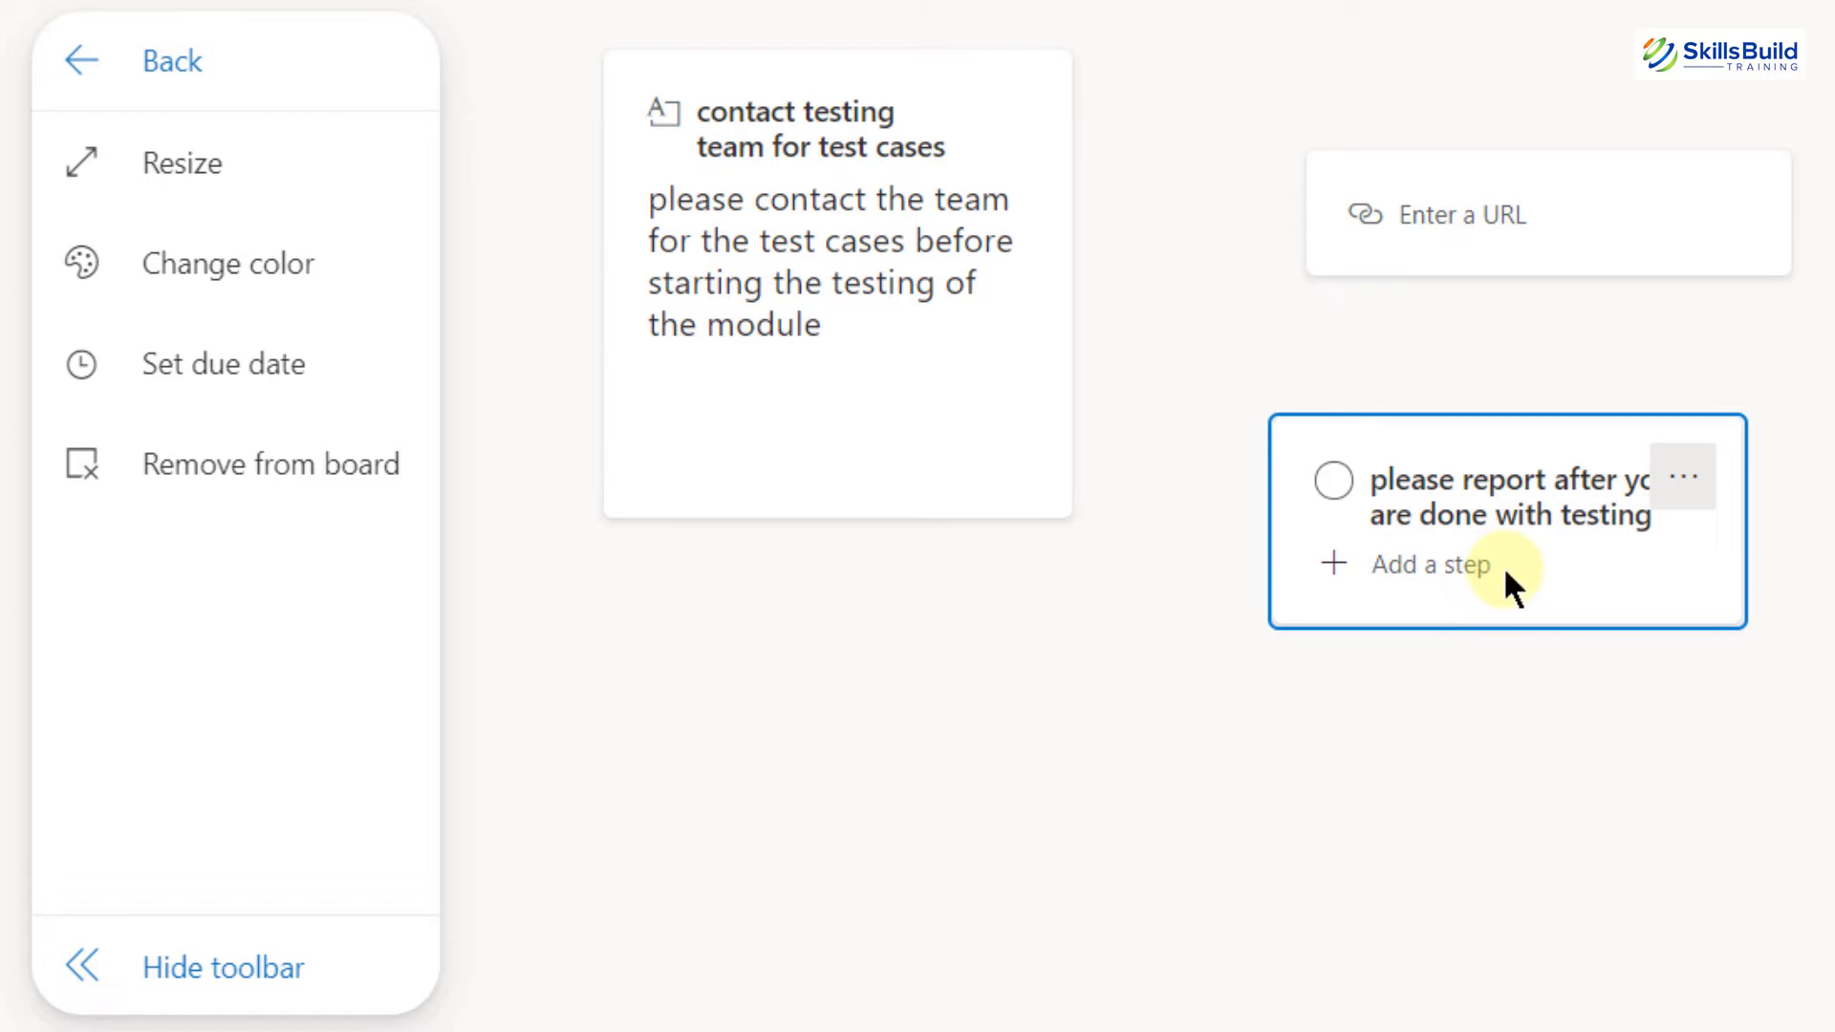
pyautogui.click(1033, 685)
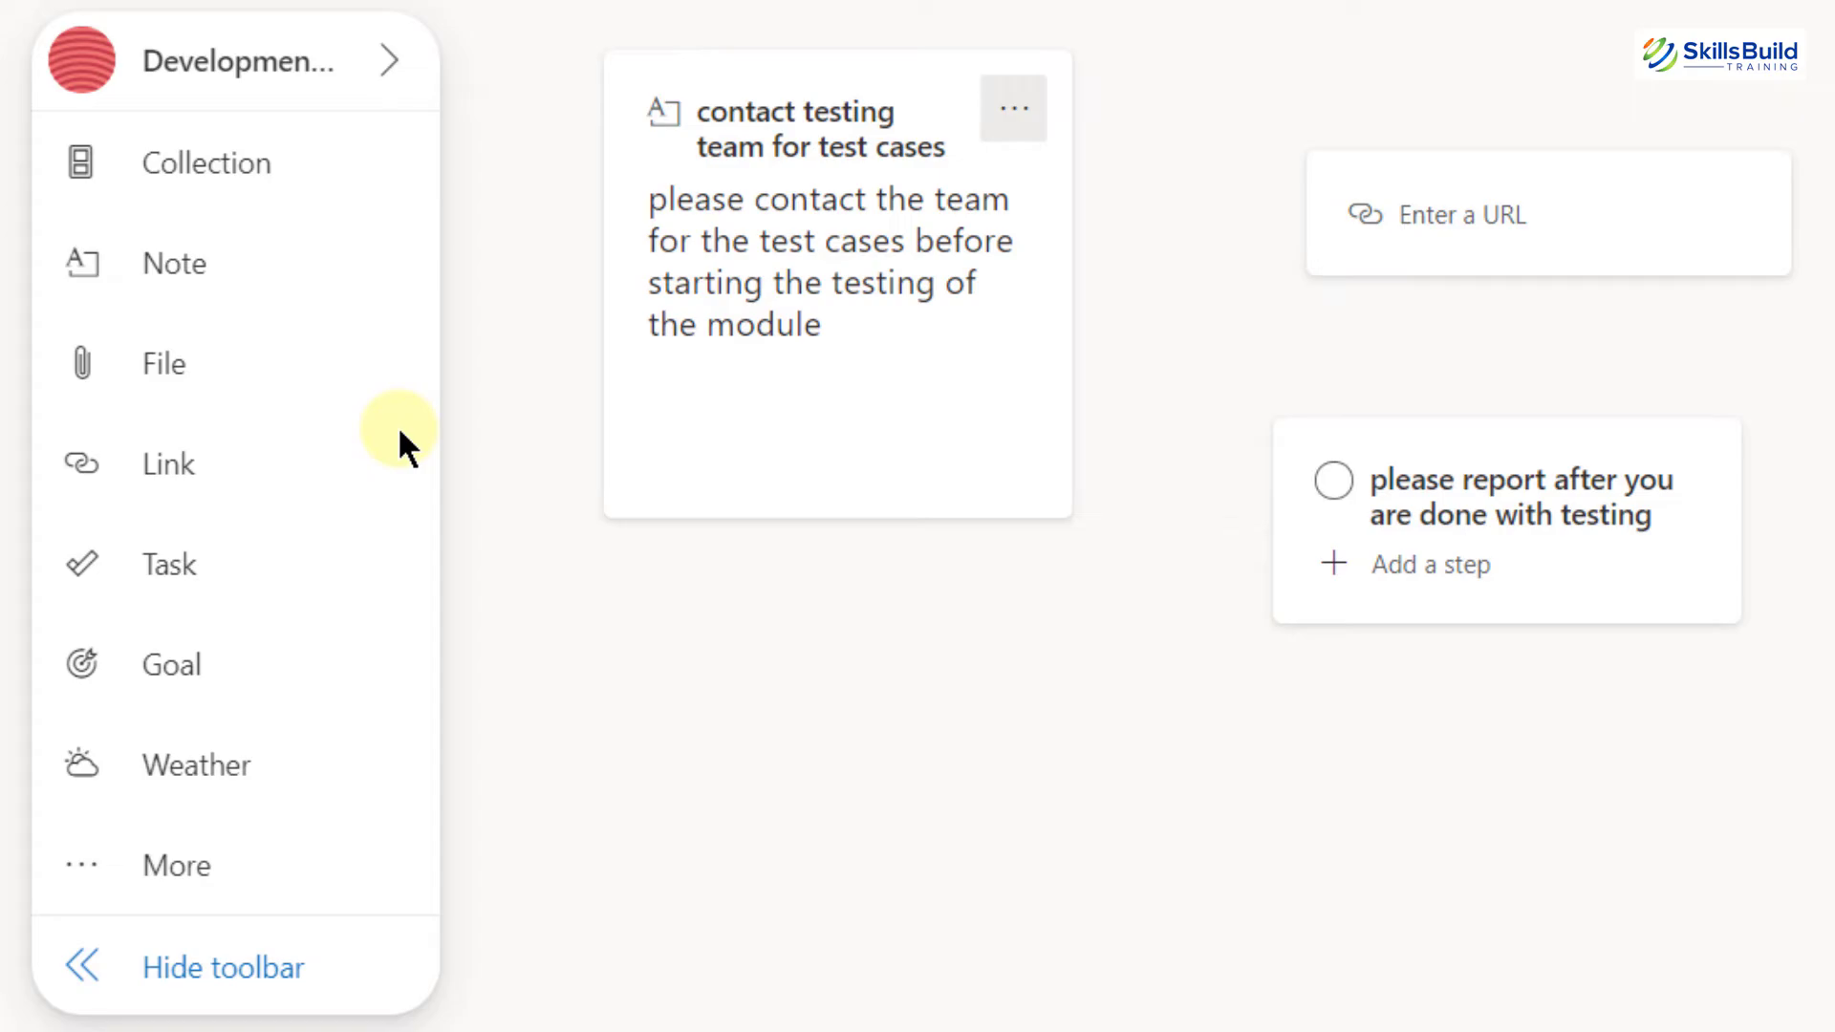
# - Search Windows for "notes", open Sticky Notes, and return to the text of the board's note
pyautogui.press('super')
pyautogui.write('notes')
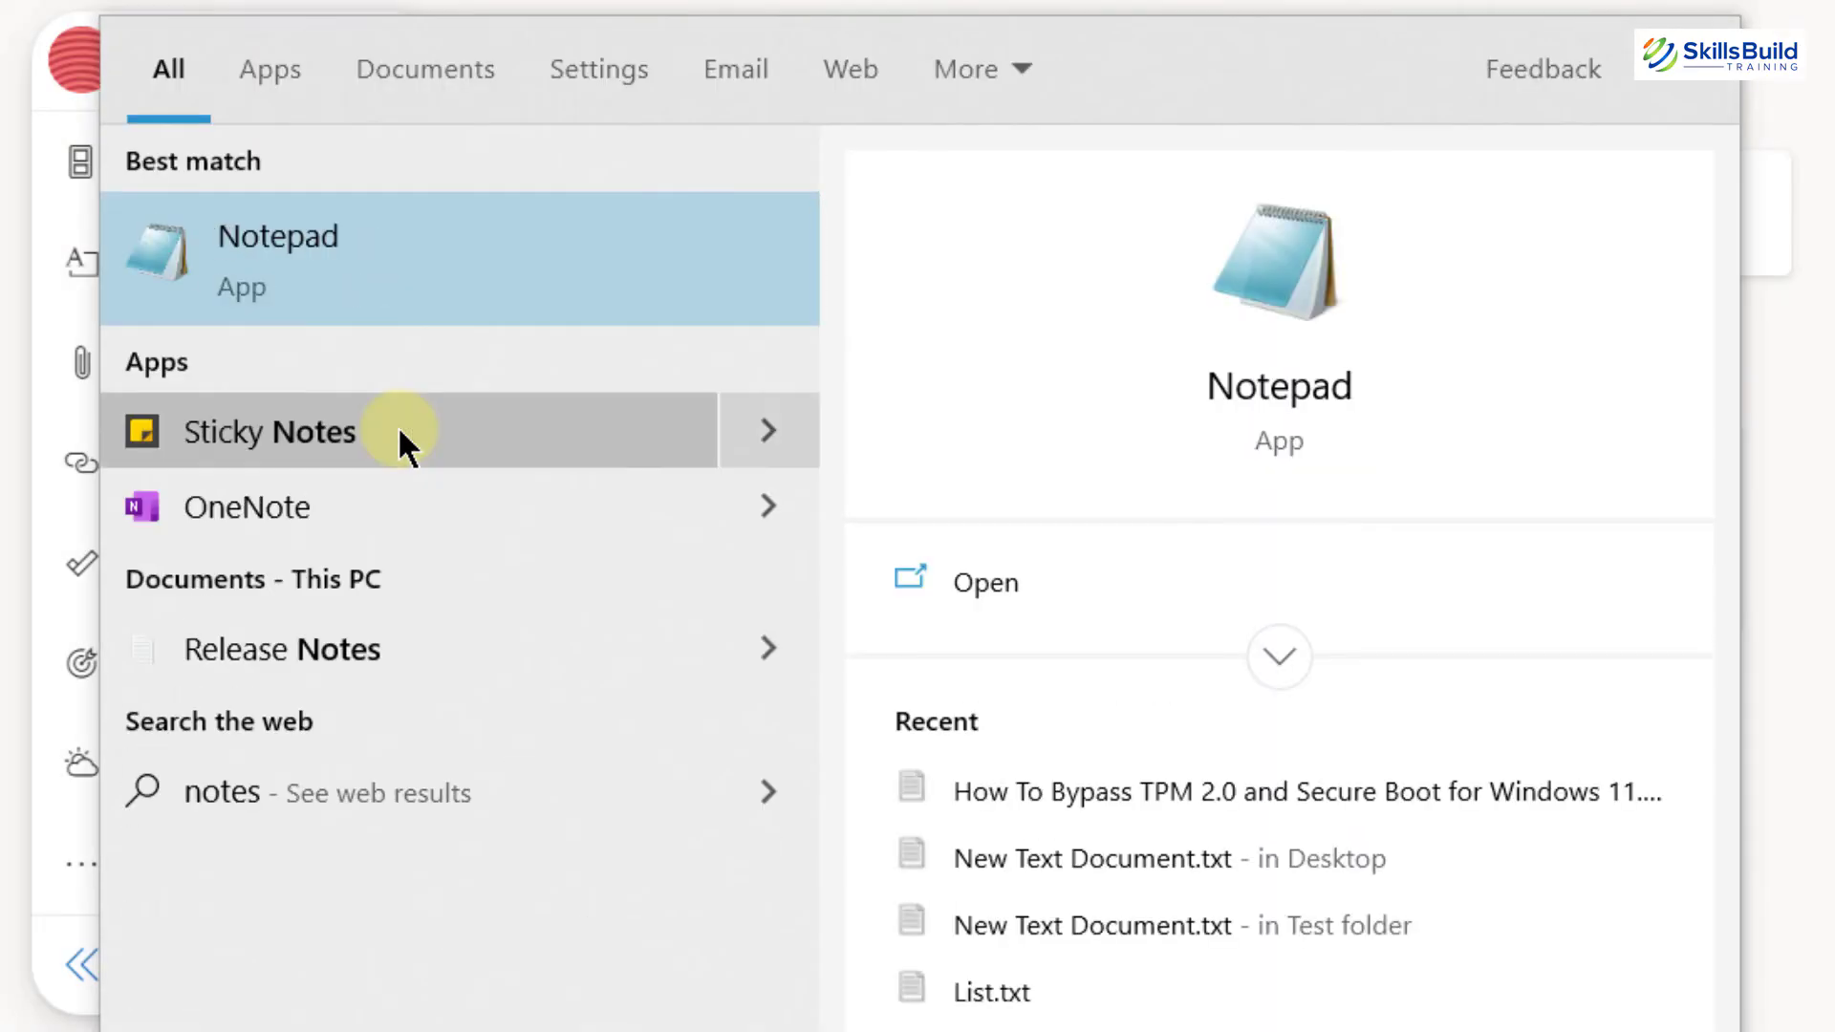
pyautogui.click(398, 426)
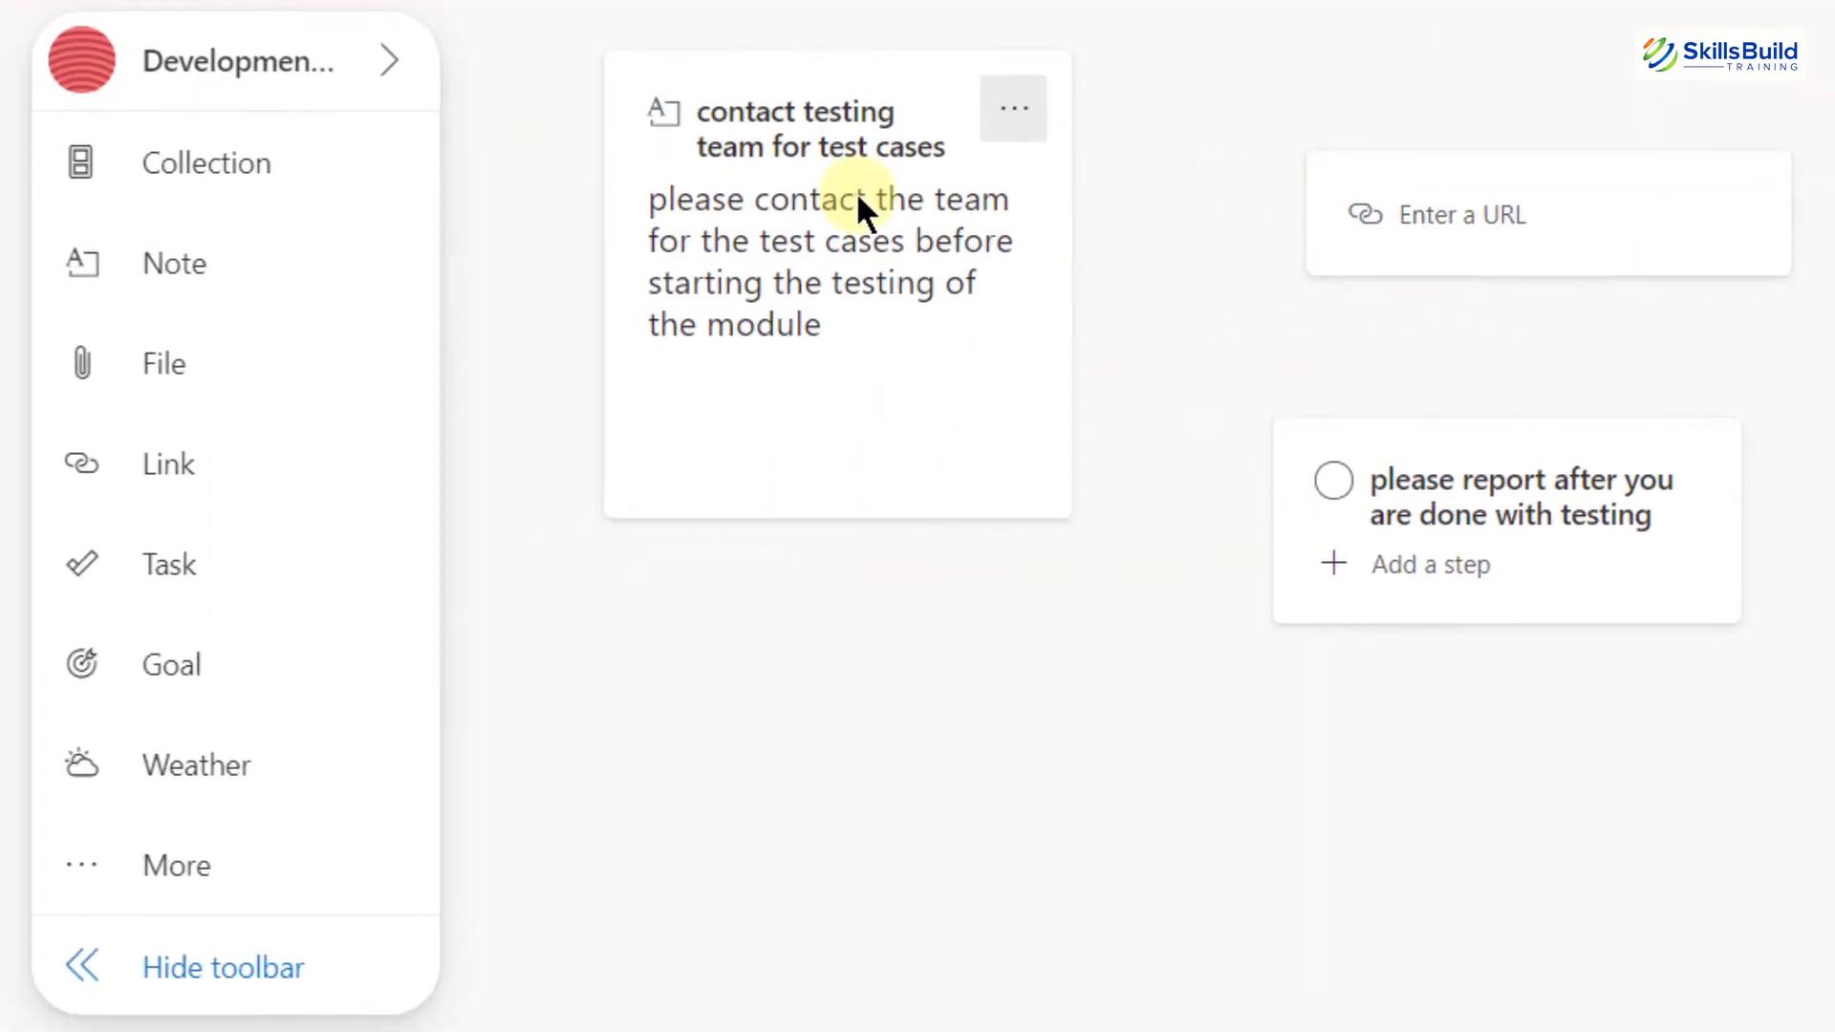
pyautogui.click(861, 233)
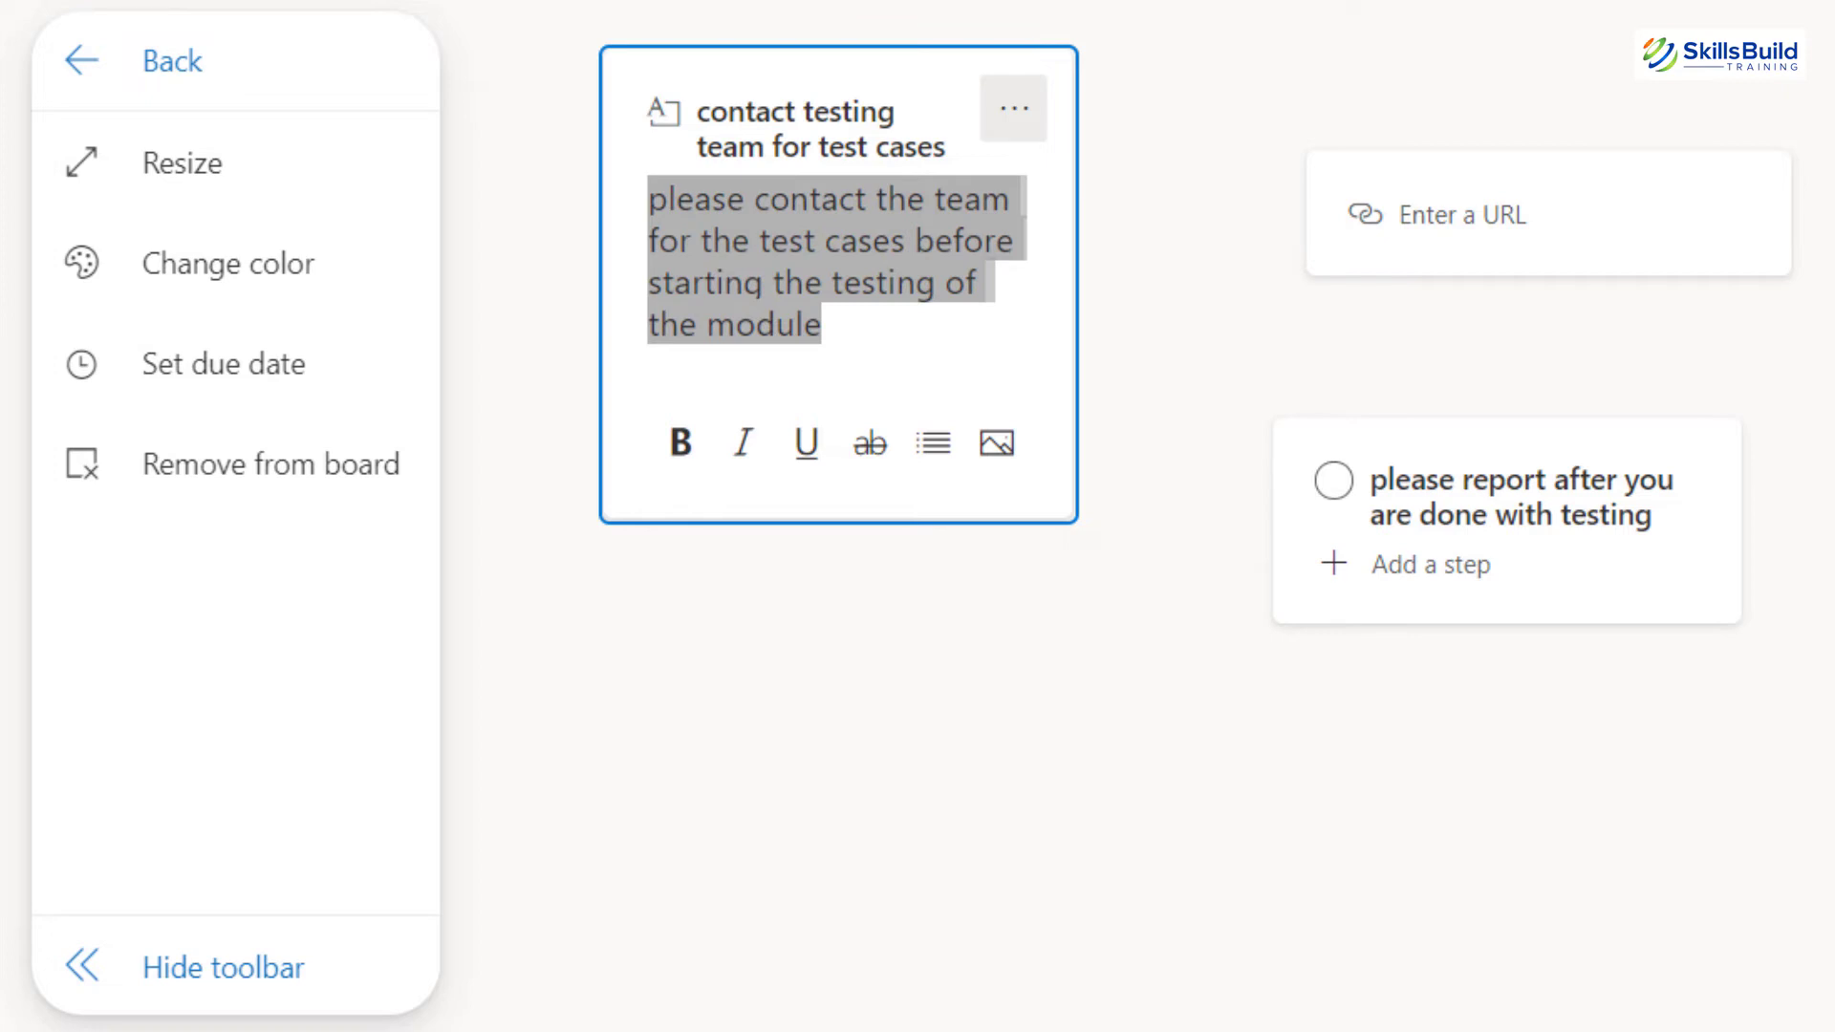
# - Deselect the note and mark the "please report after you are done with testing" task as completed
pyautogui.click(1625, 372)
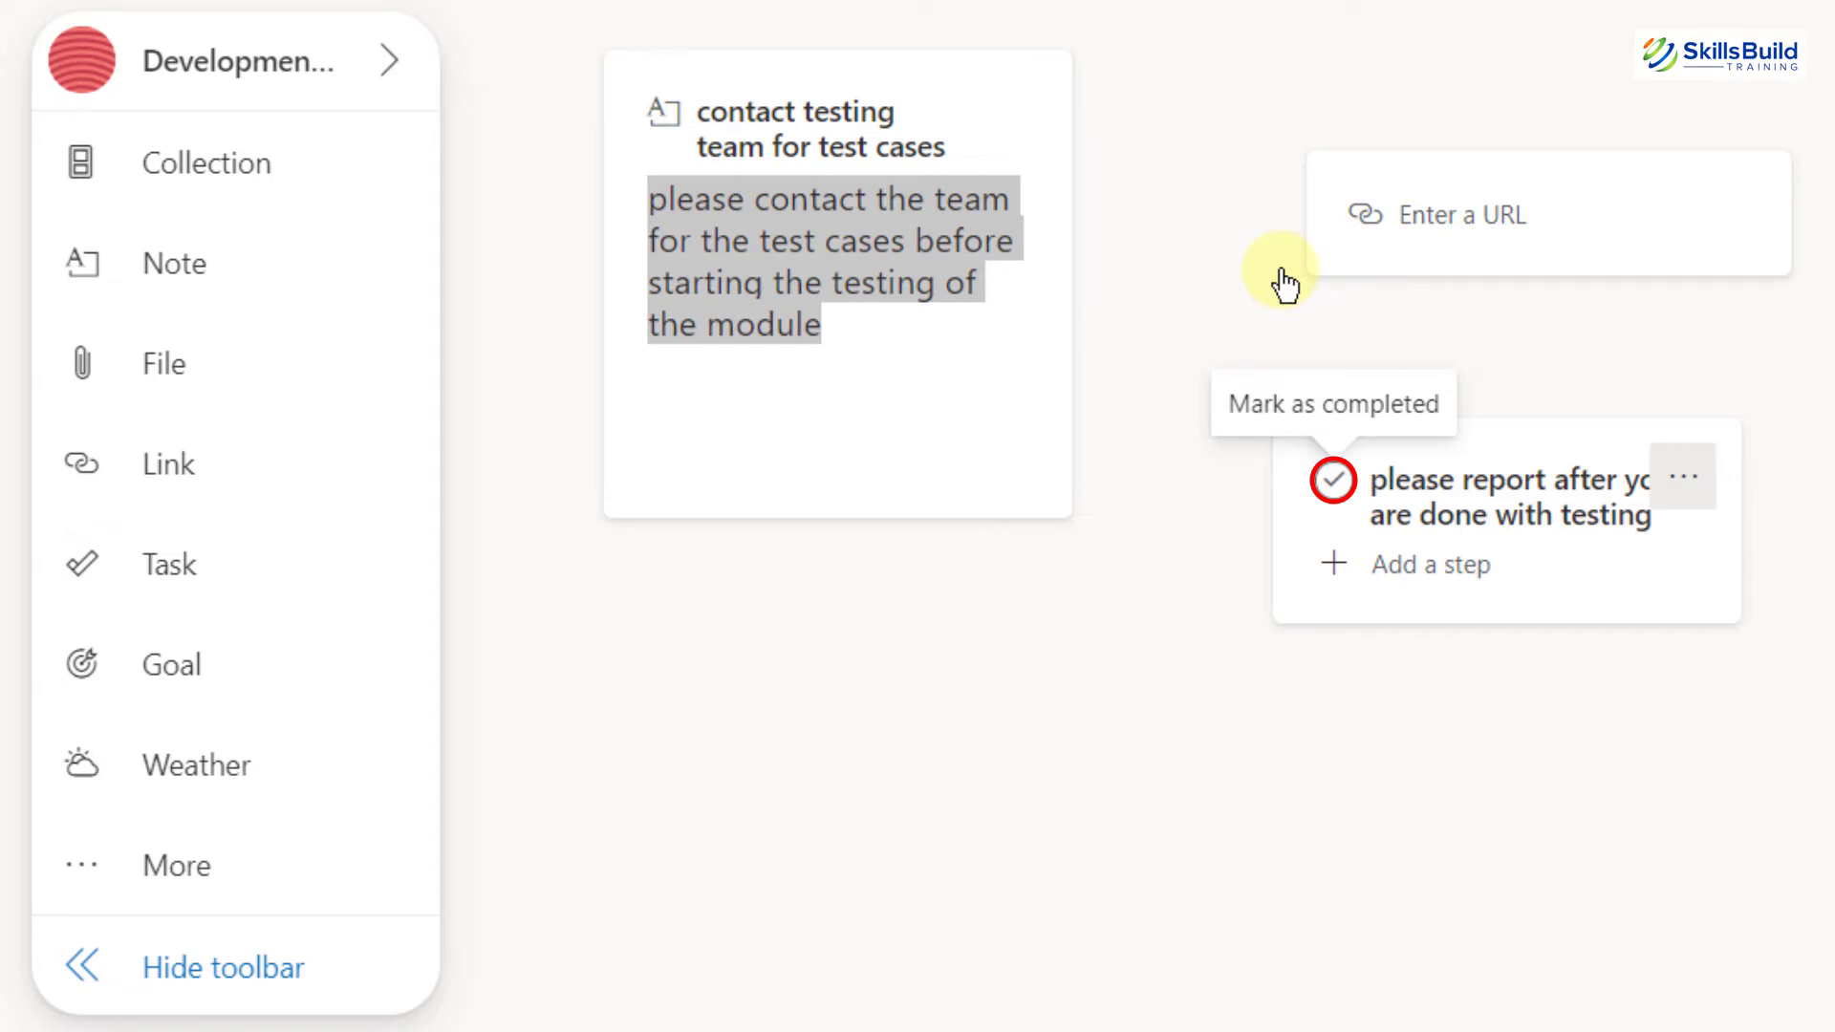
pyautogui.click(1334, 482)
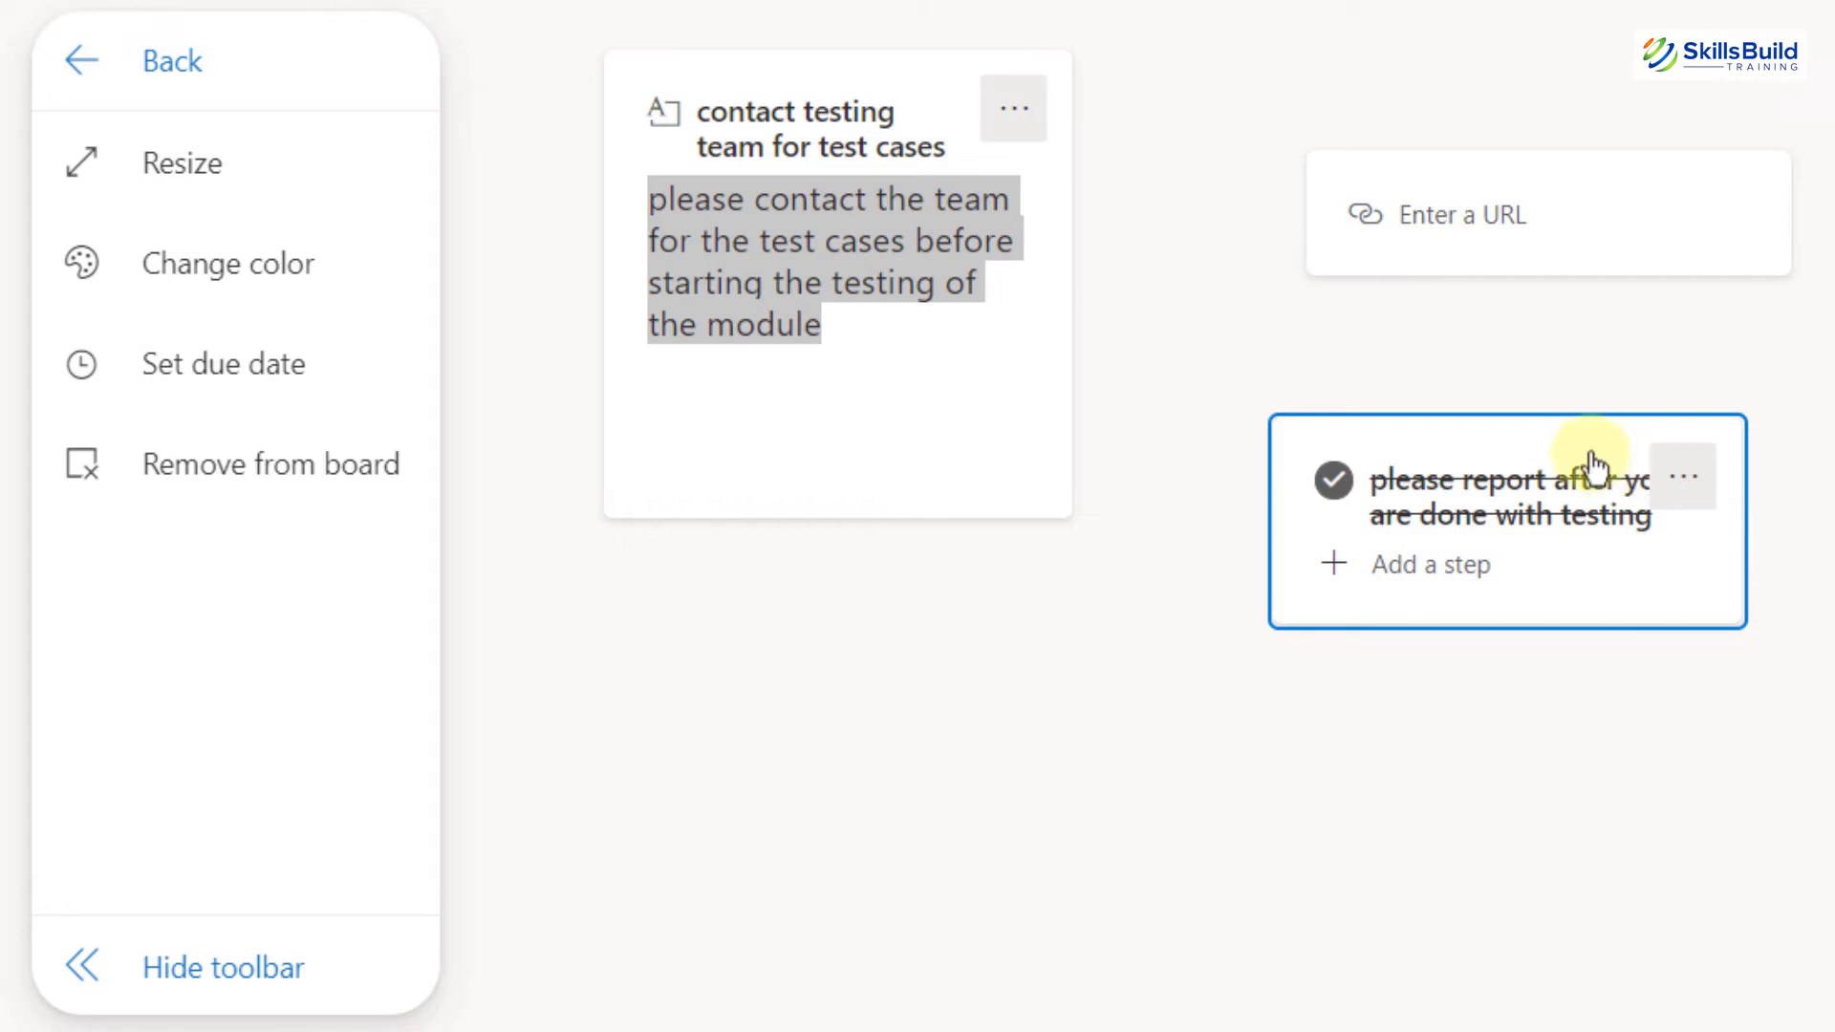
# - Change the color of the "contact testing team for test cases" note to Pink
pyautogui.click(1011, 122)
pyautogui.moveTo(1099, 248)
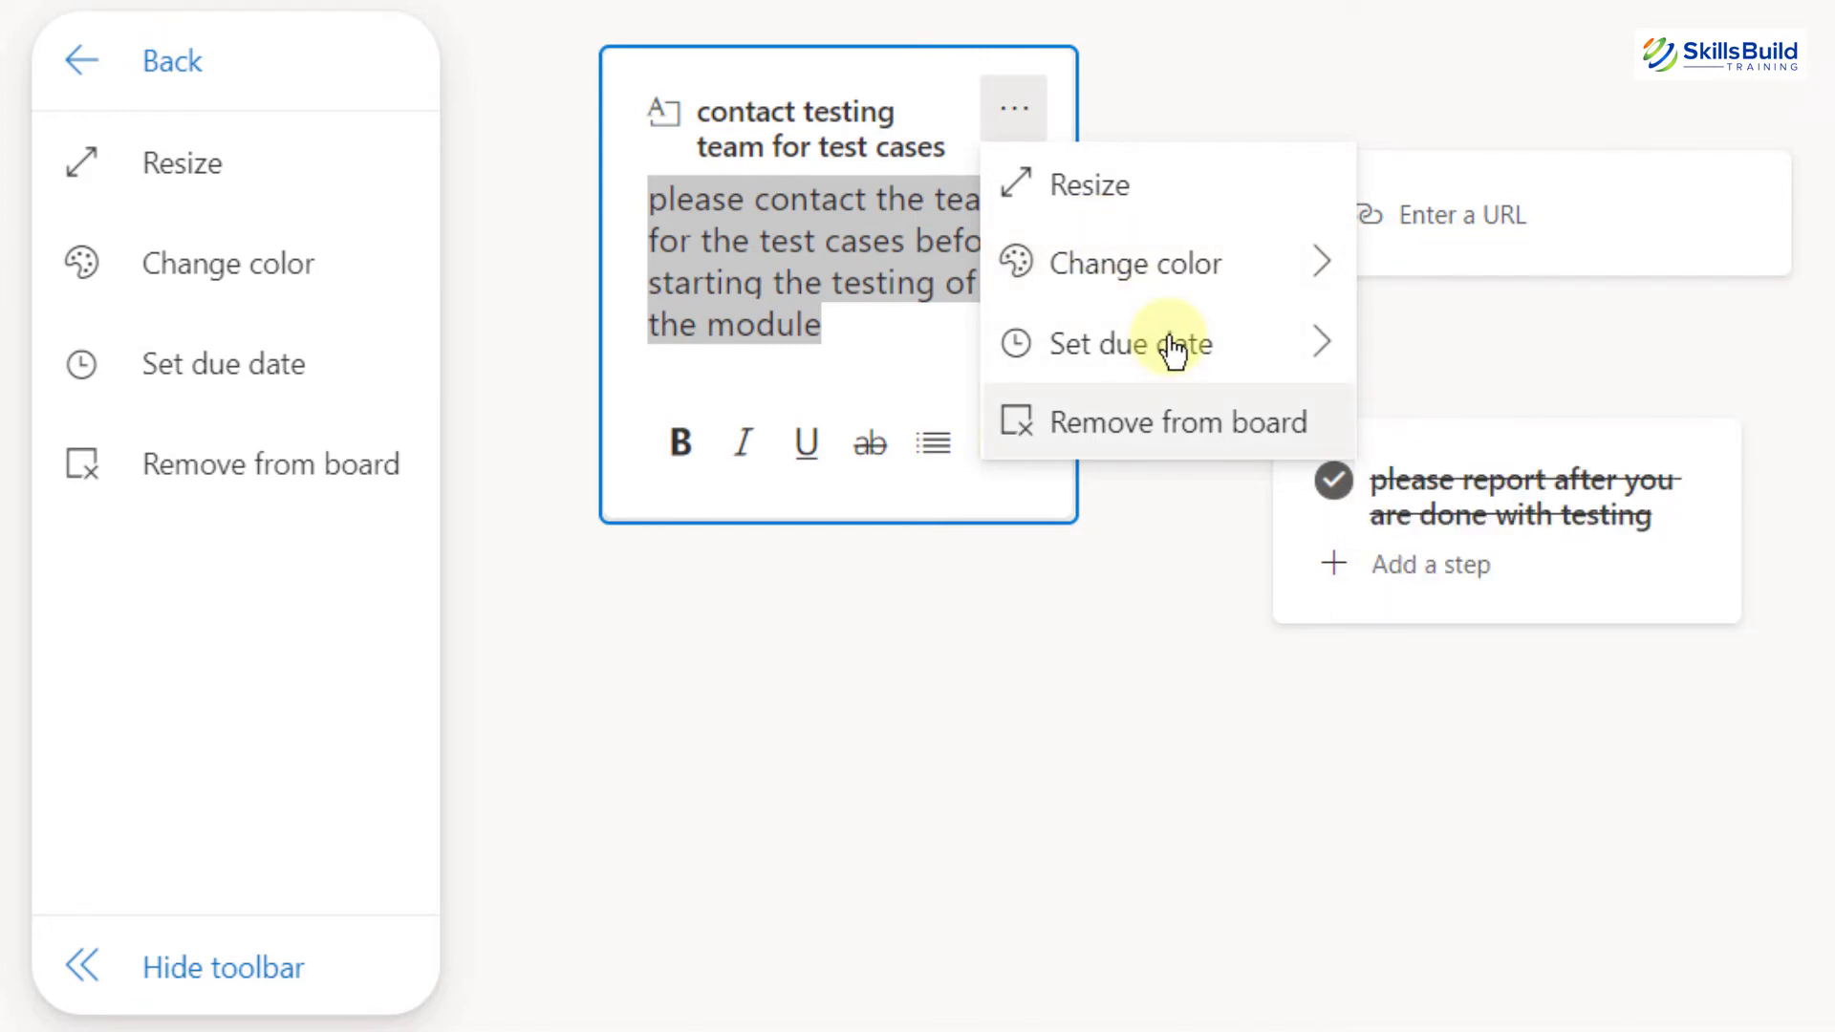
pyautogui.moveTo(1137, 287)
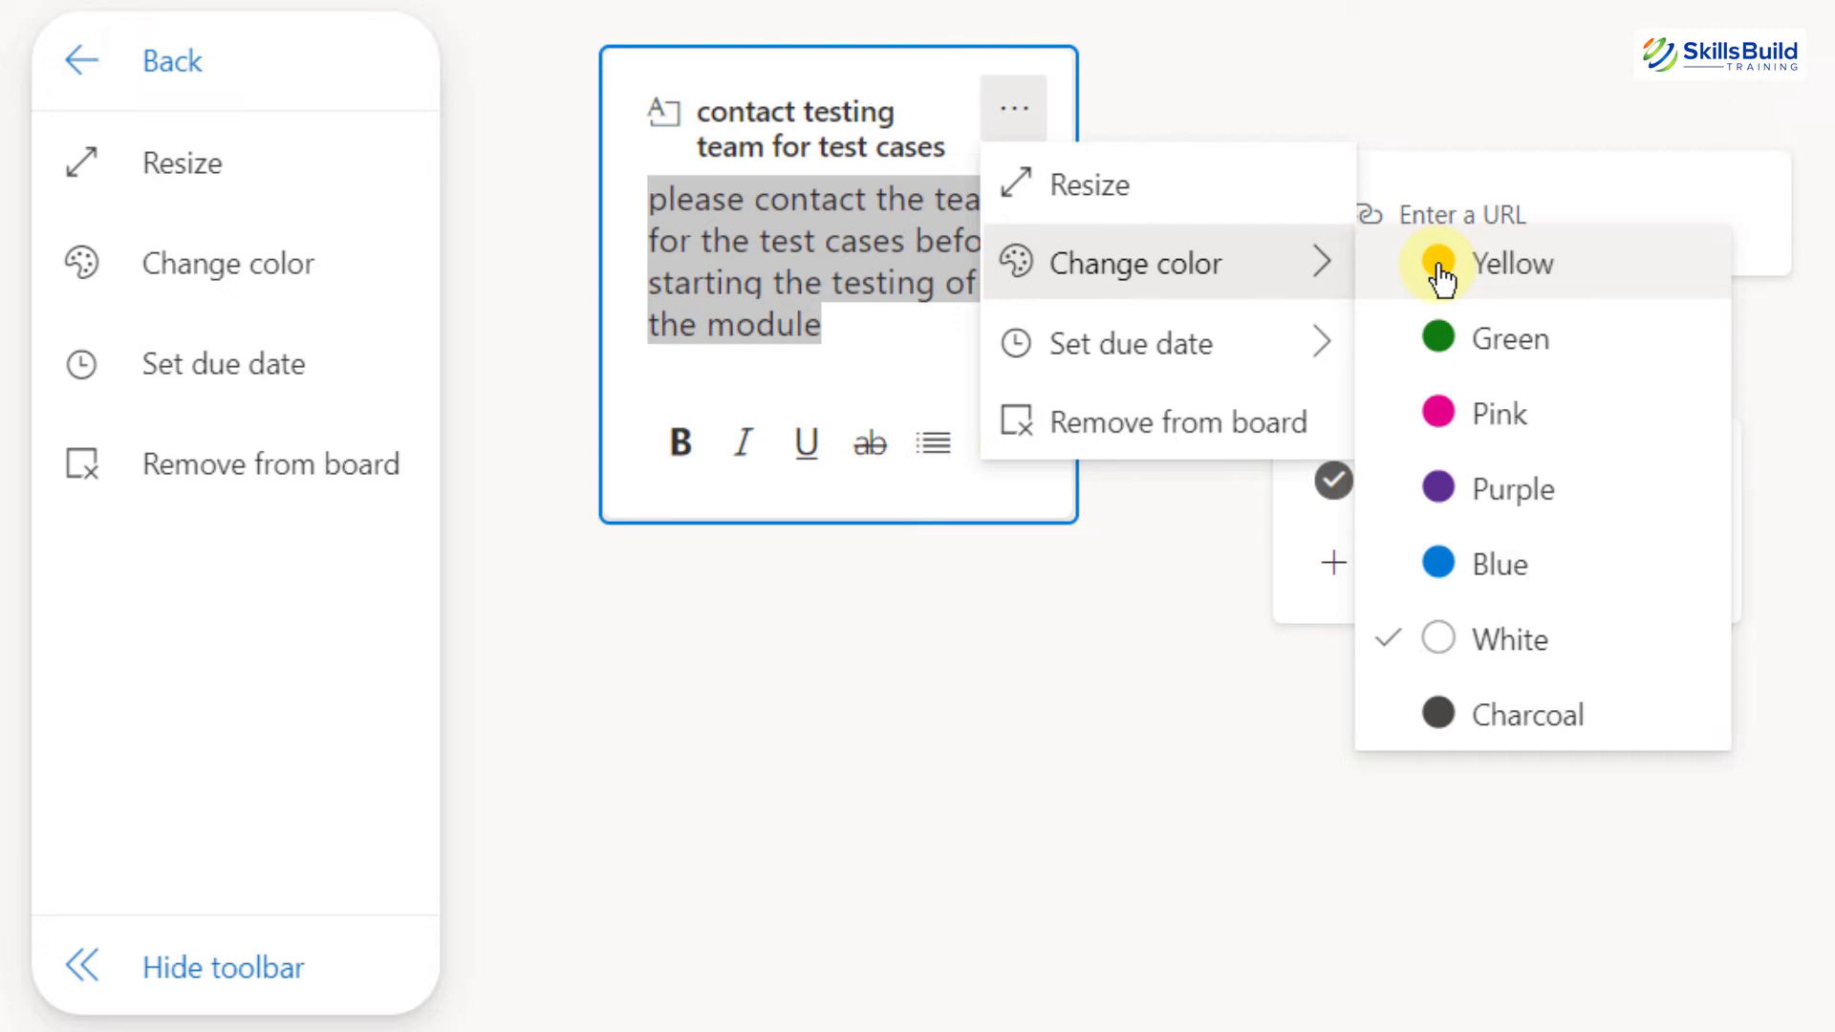
pyautogui.click(1513, 413)
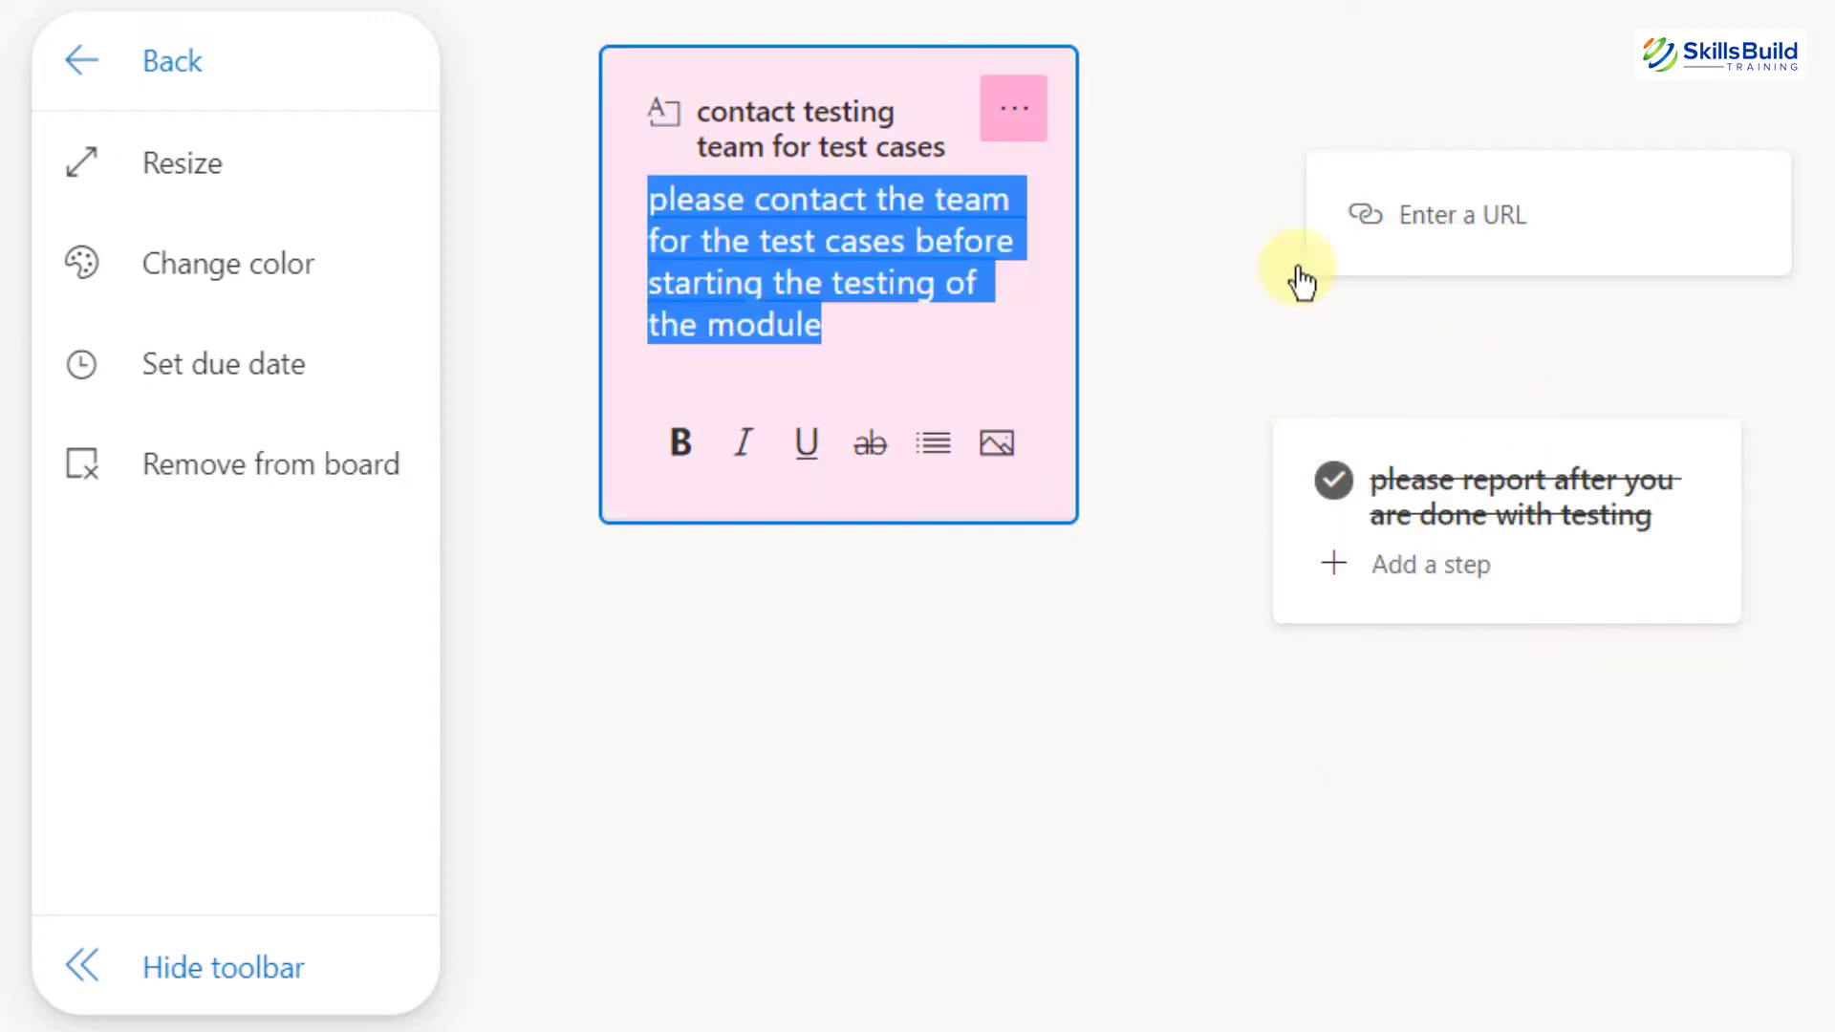
# - Change the color of the "contact testing team for test cases" note to Green and reopen its options
pyautogui.click(1075, 130)
pyautogui.moveTo(1208, 254)
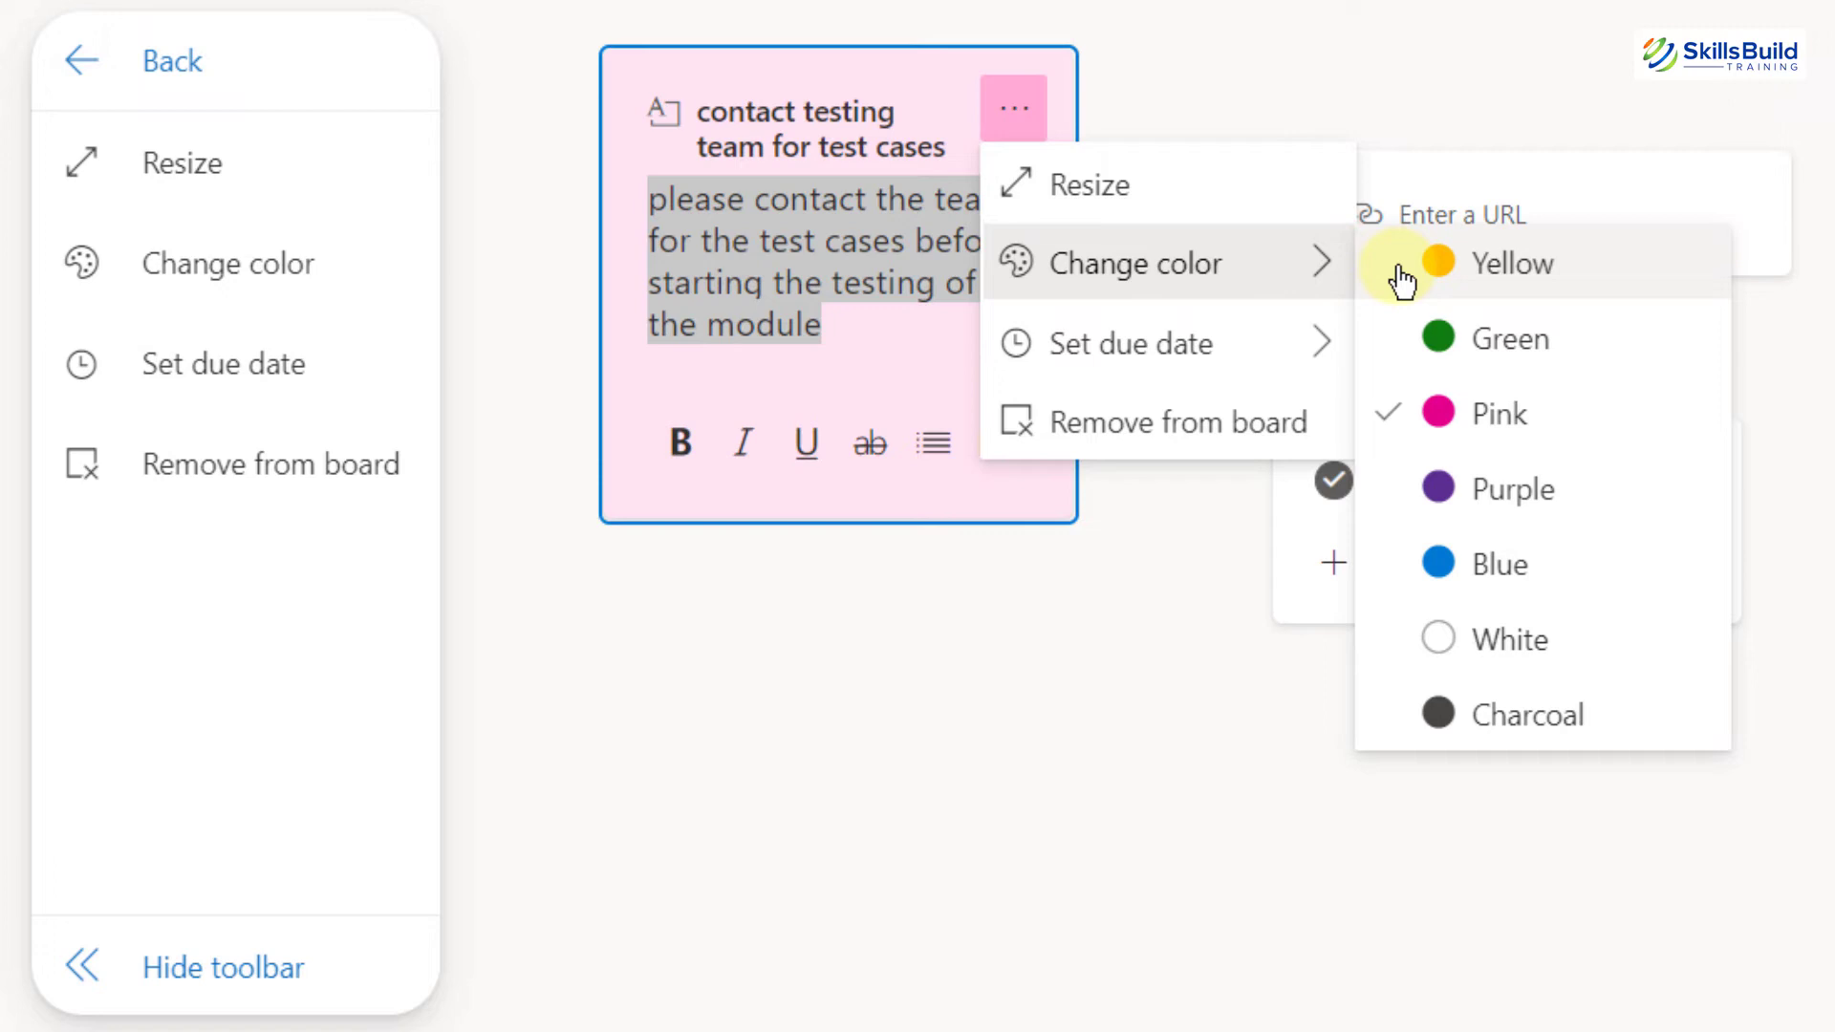
pyautogui.press('Down')
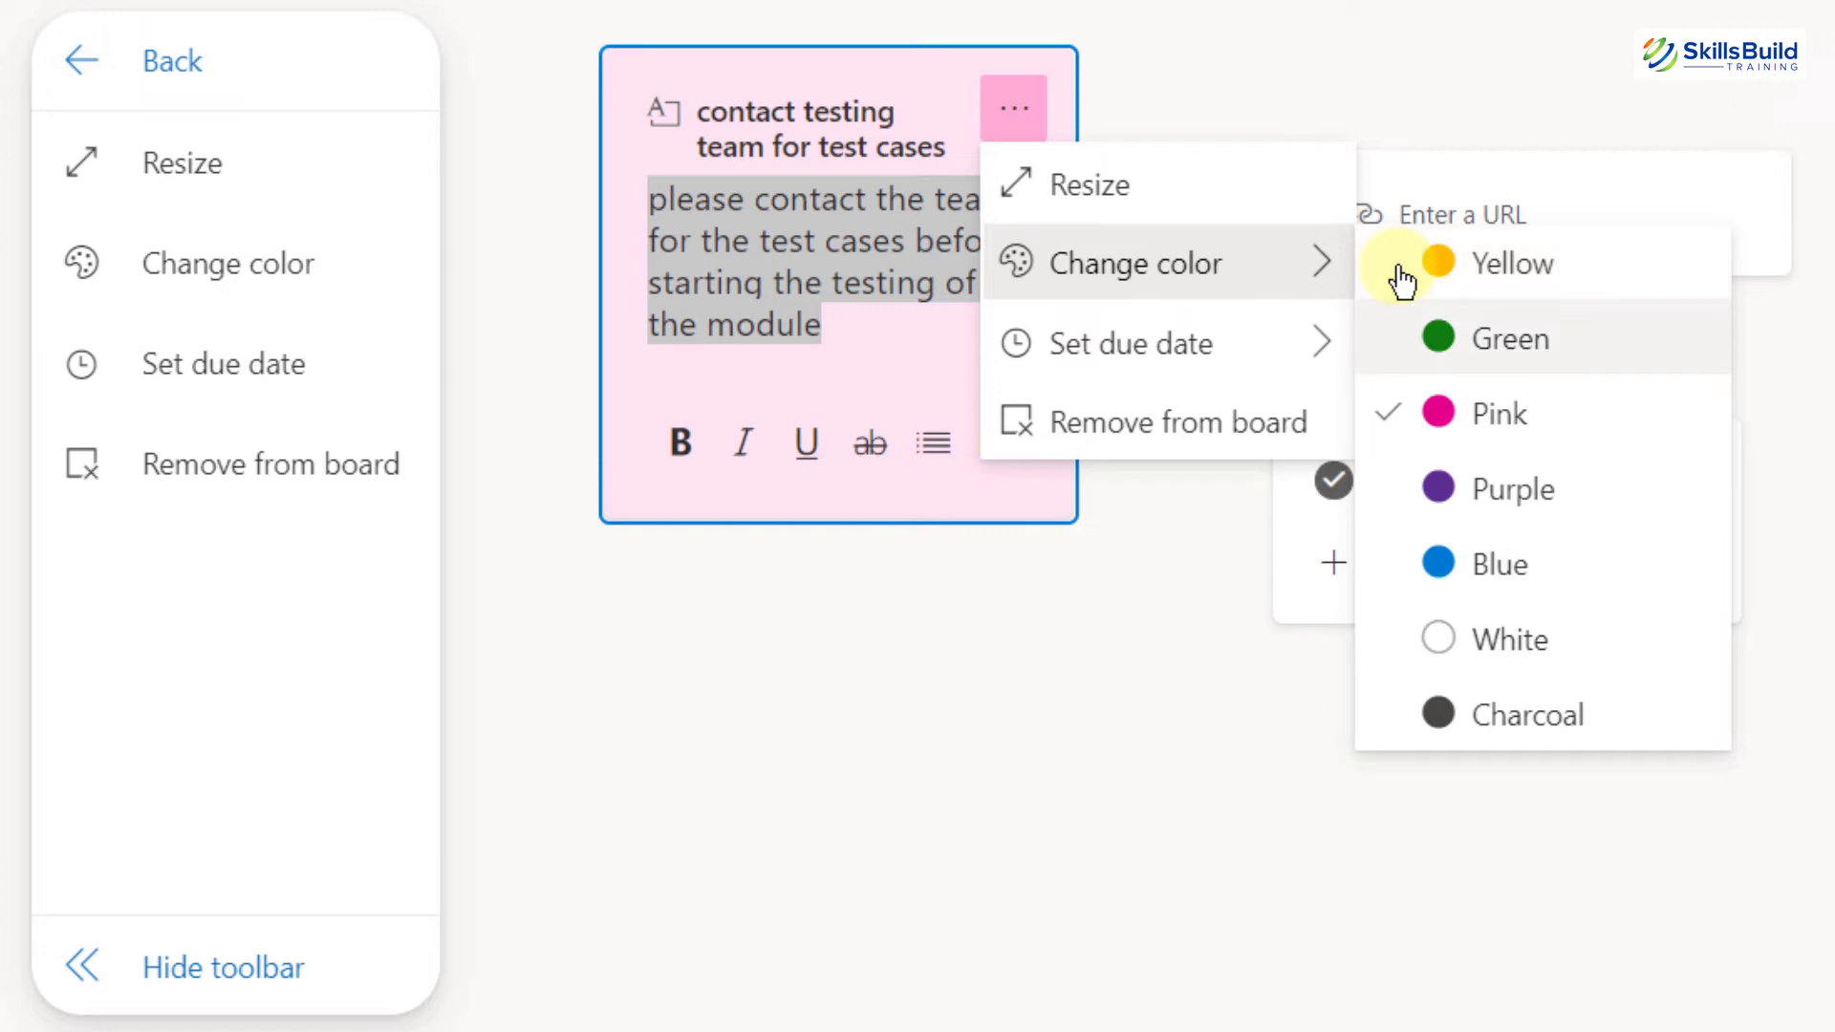
pyautogui.click(1452, 357)
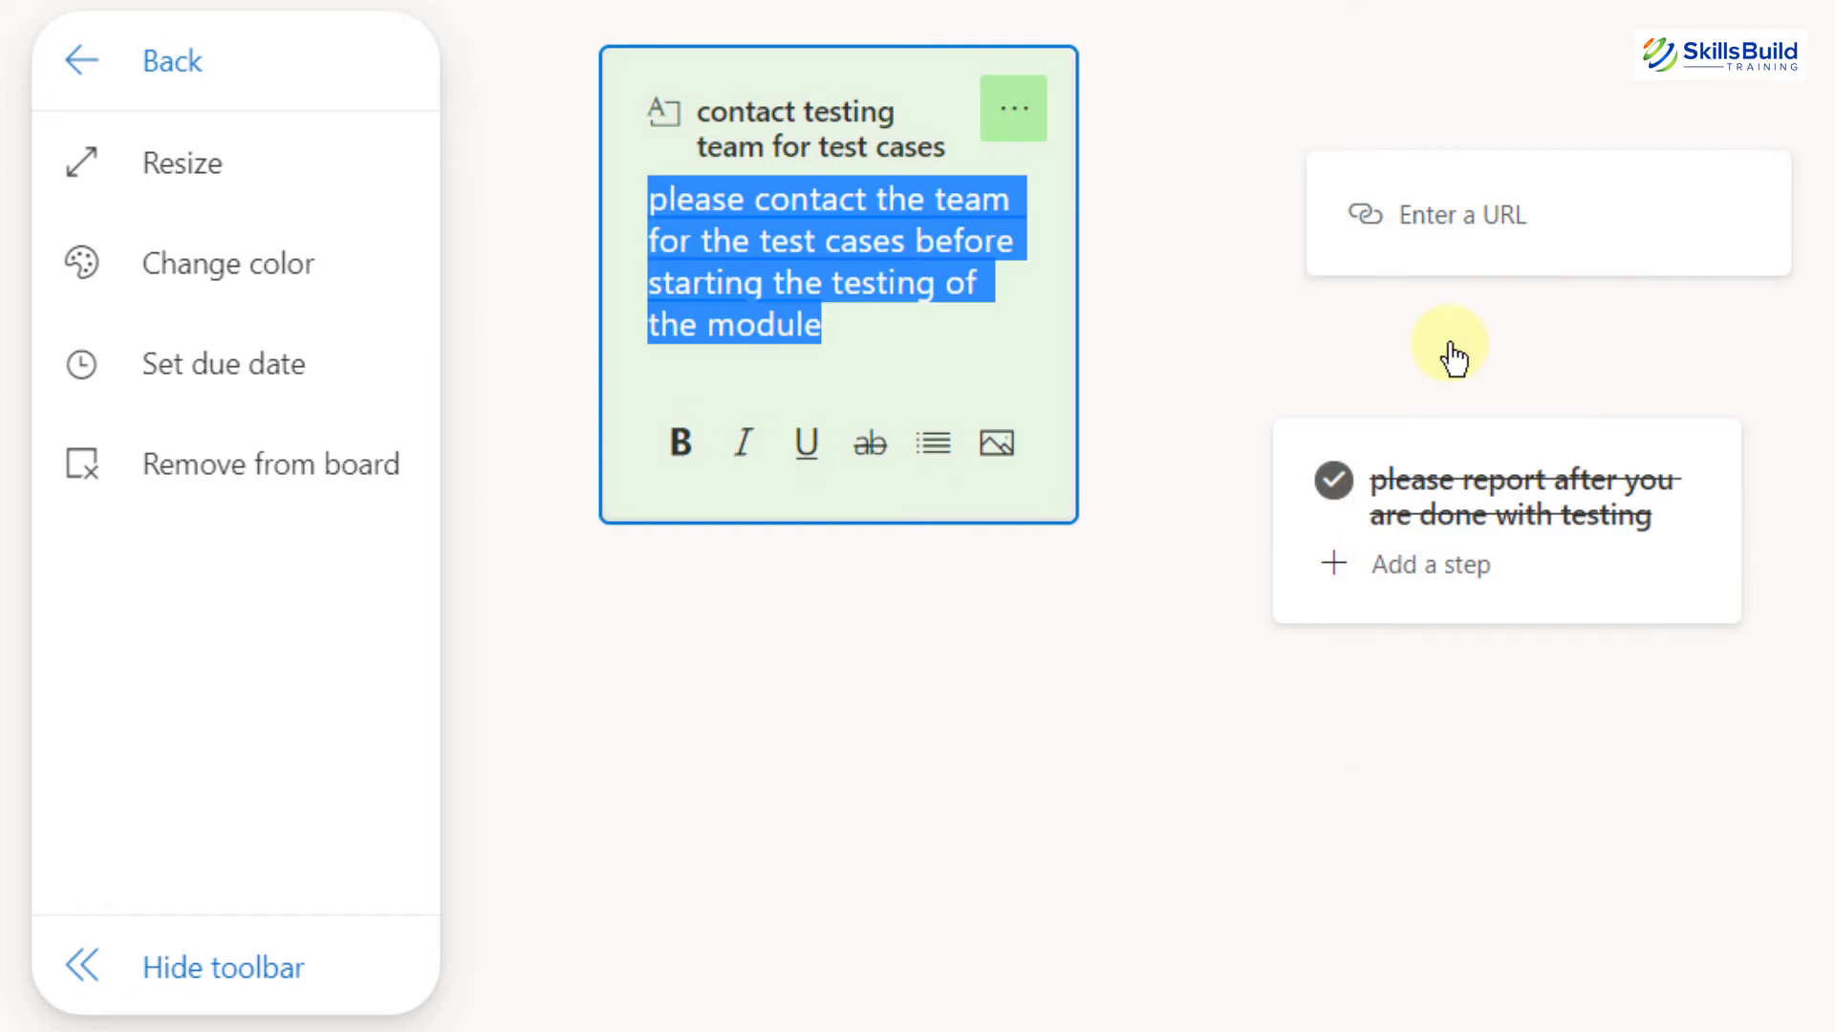
pyautogui.click(1015, 112)
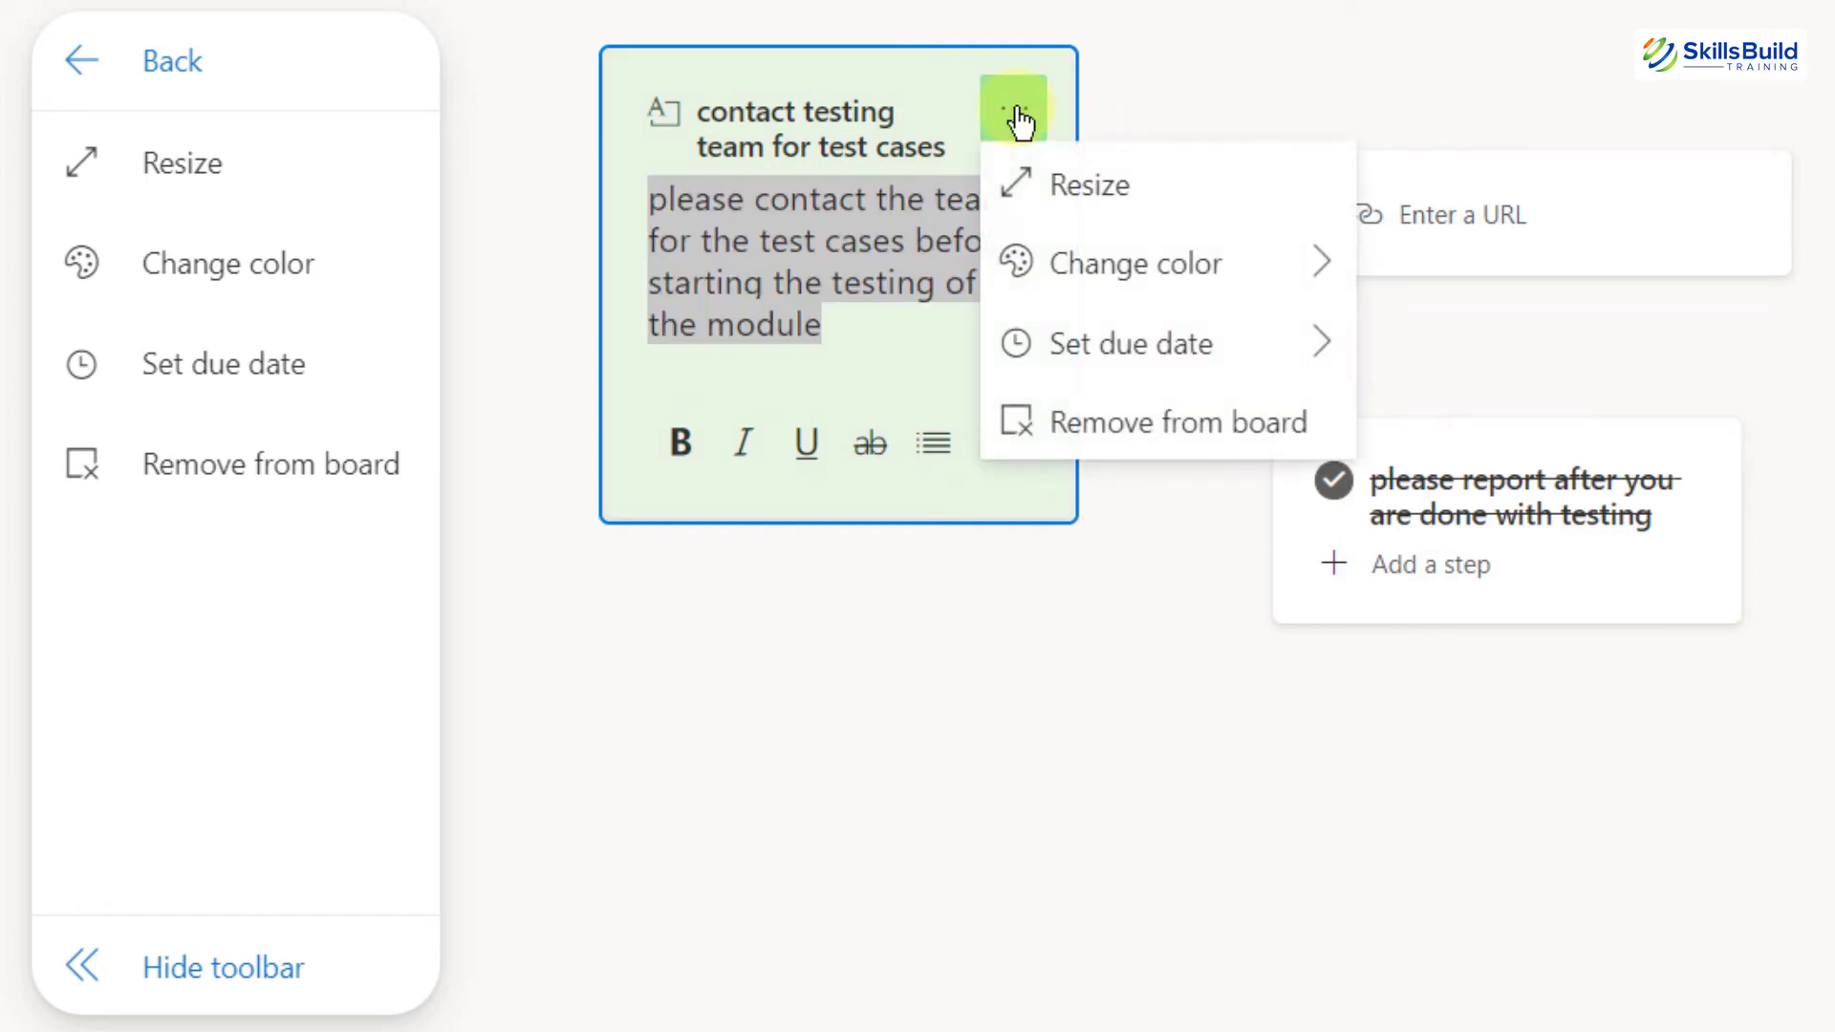
# - View the due date calendar of the "contact testing team for test cases" note, leaving the date unset
pyautogui.click(1140, 279)
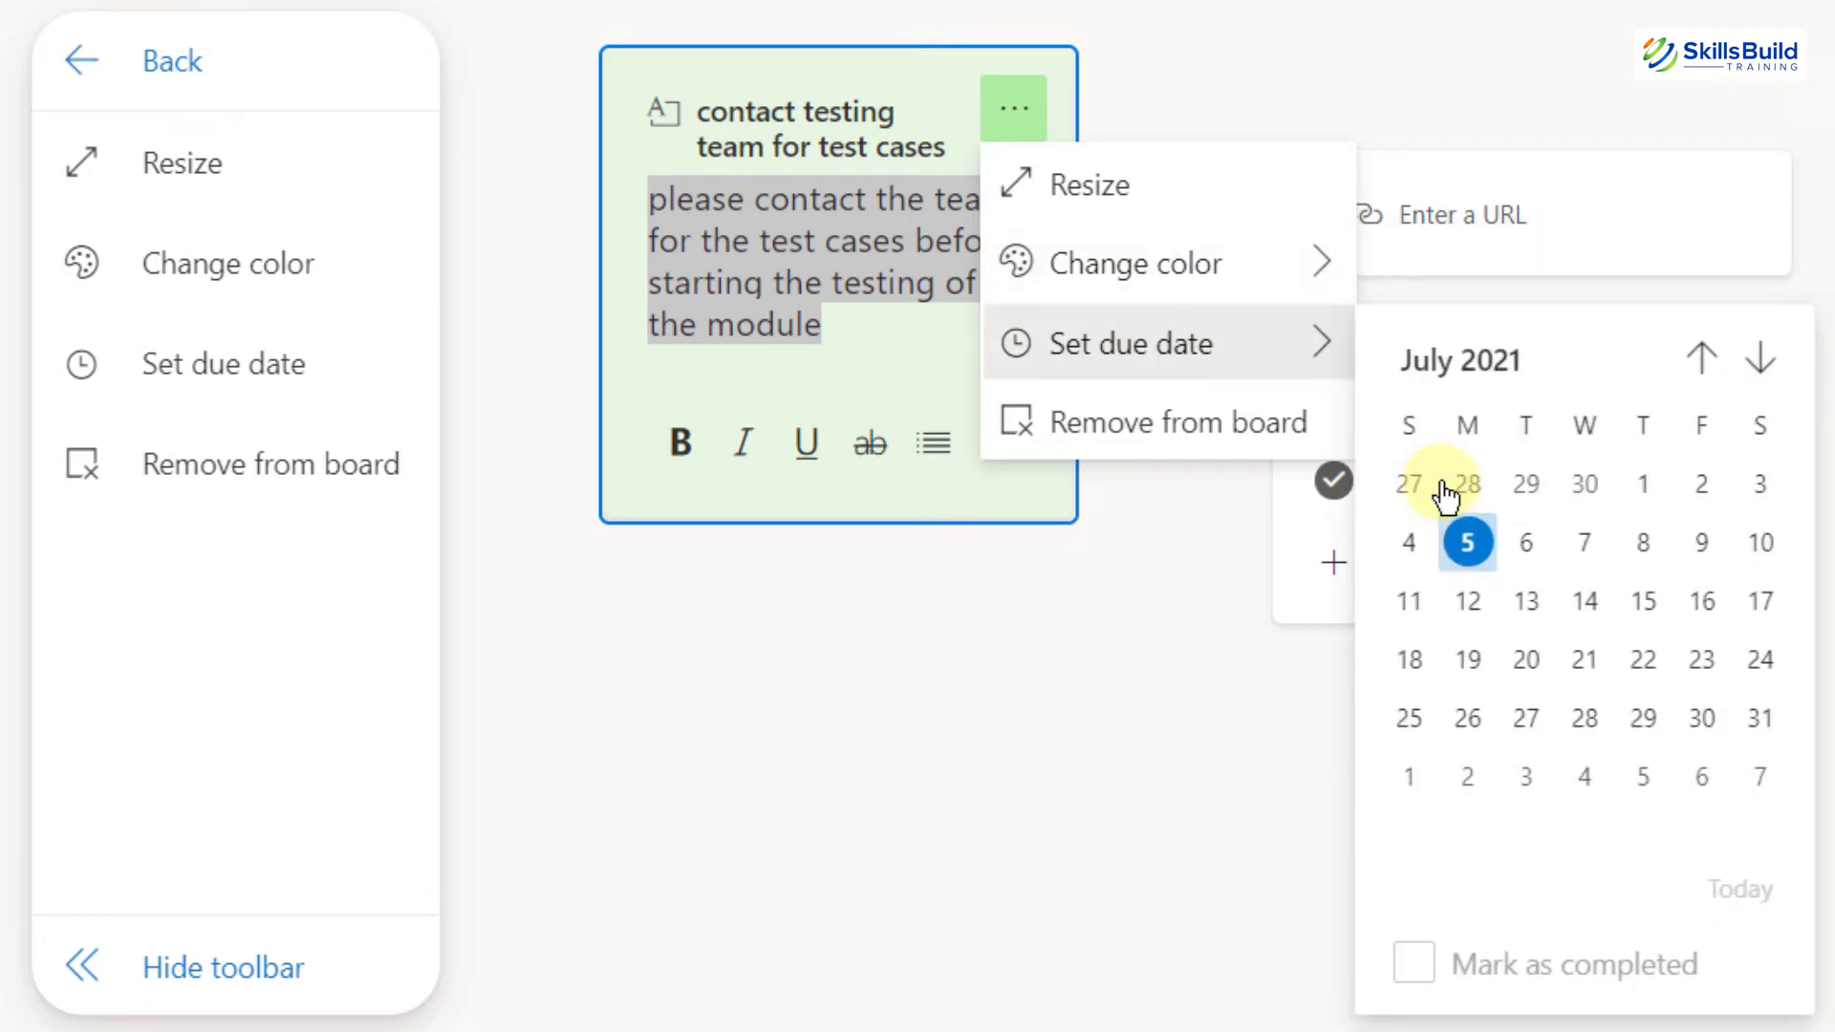
pyautogui.click(988, 917)
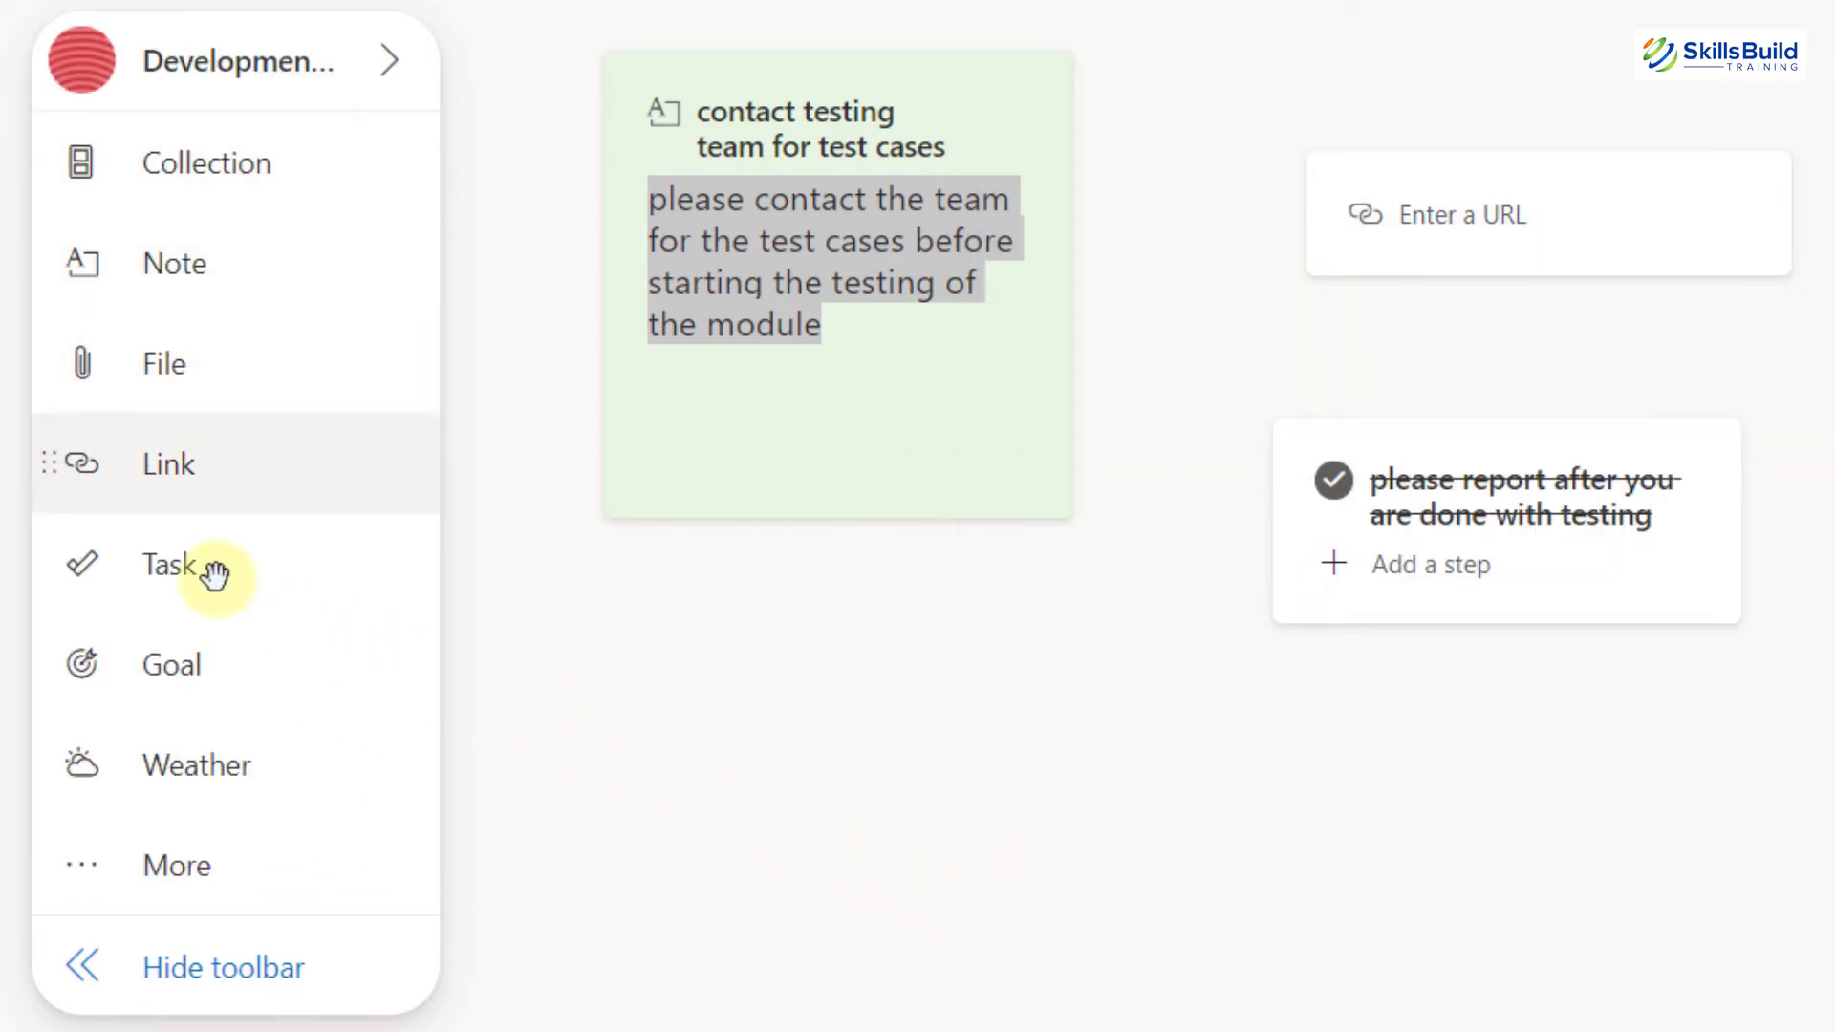
# - Add a task to the board beside the existing cards and title it "ABC"
pyautogui.click(120, 571)
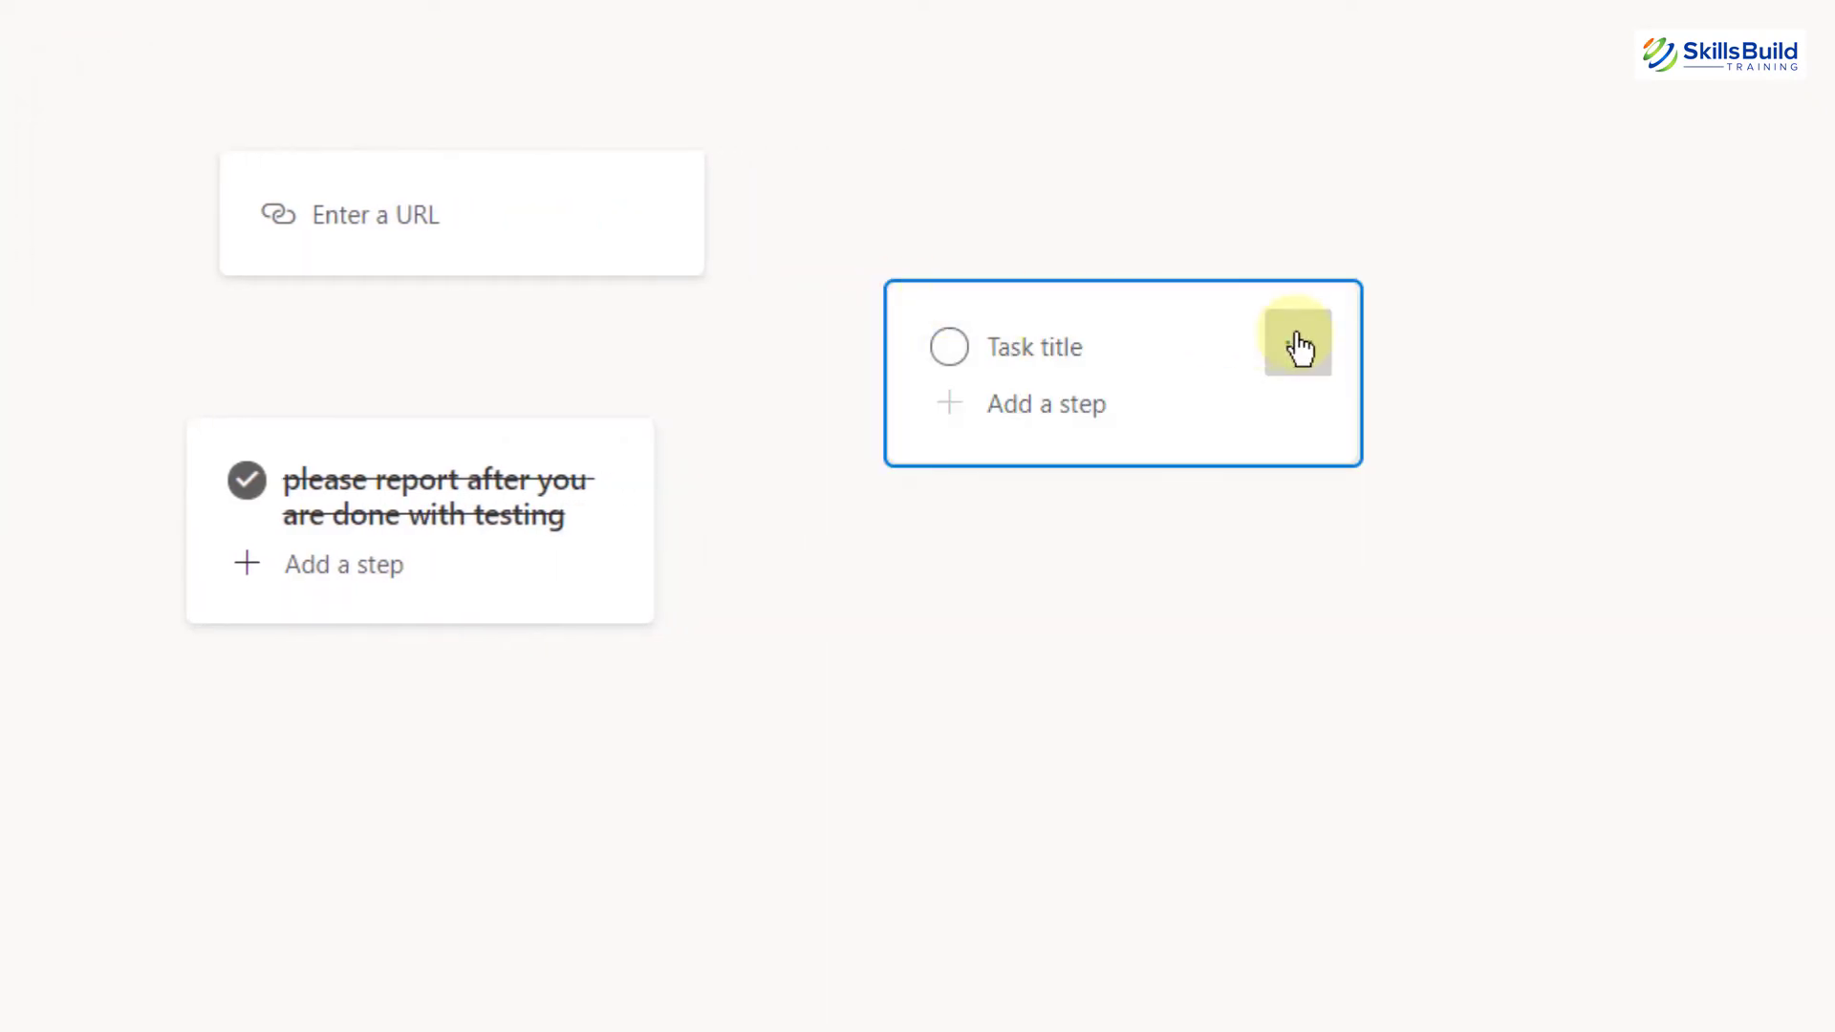
pyautogui.click(1298, 344)
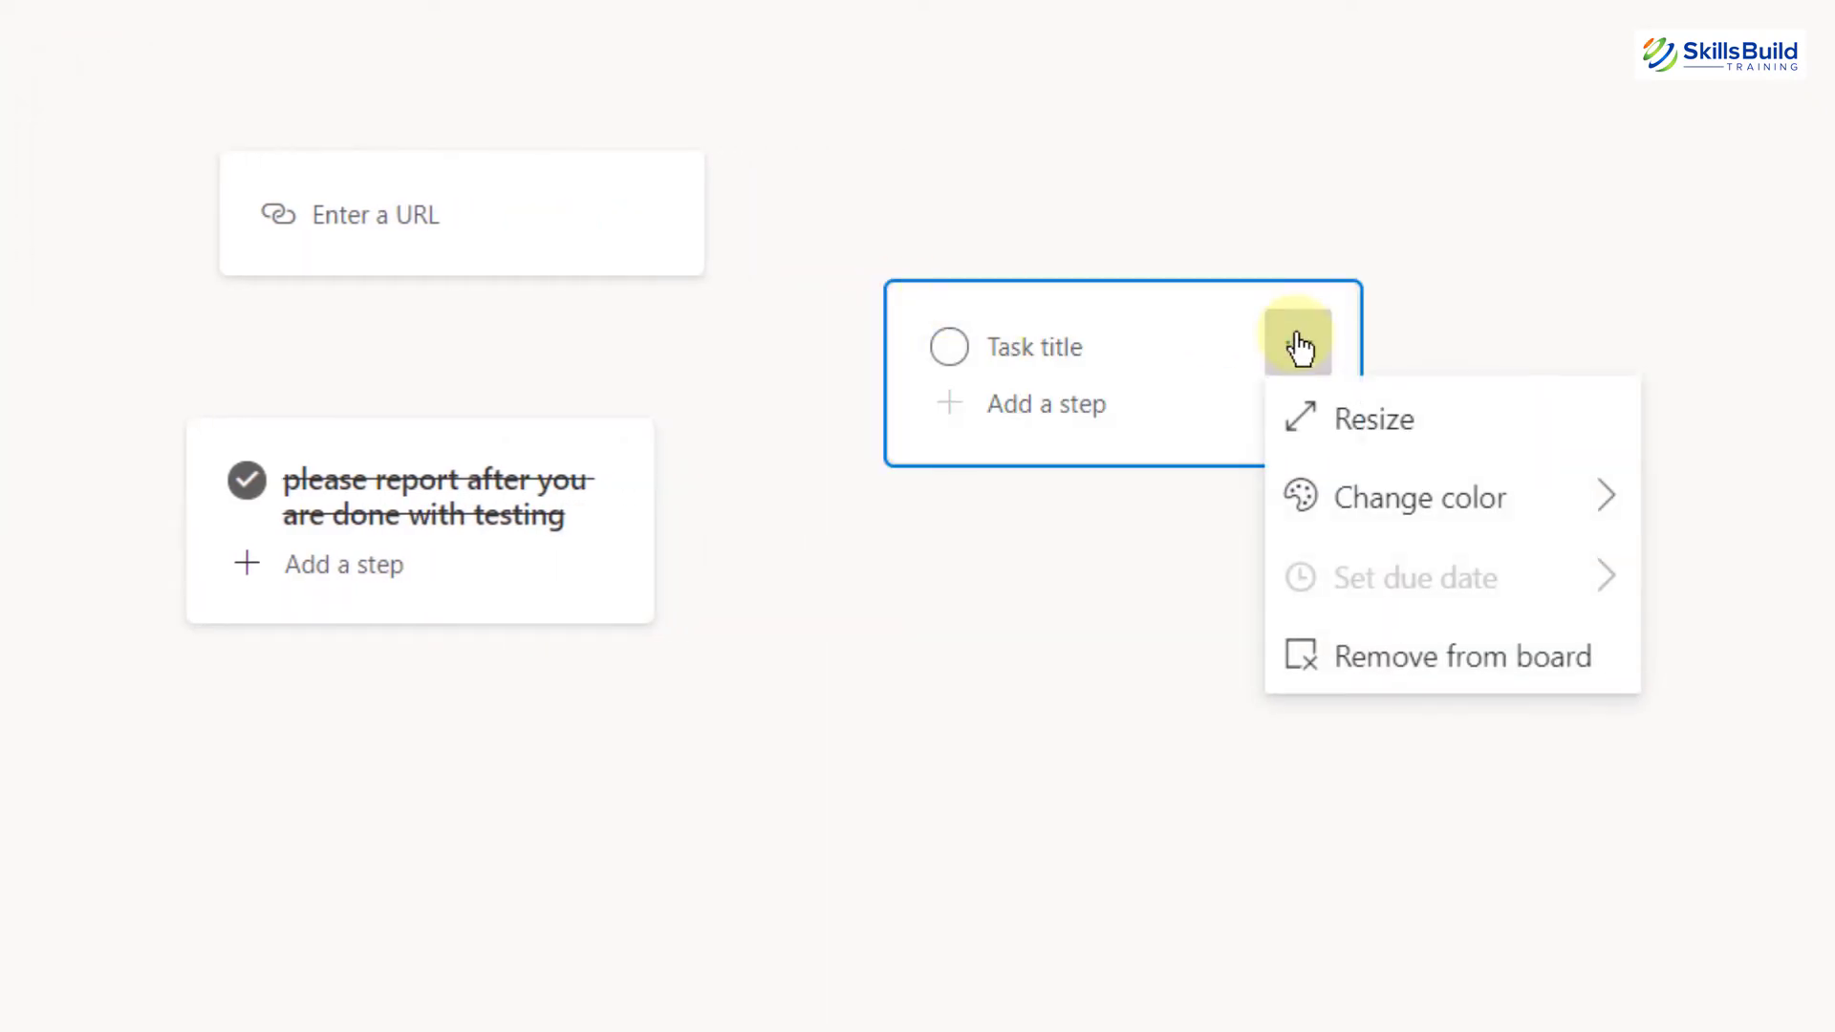
pyautogui.click(1062, 346)
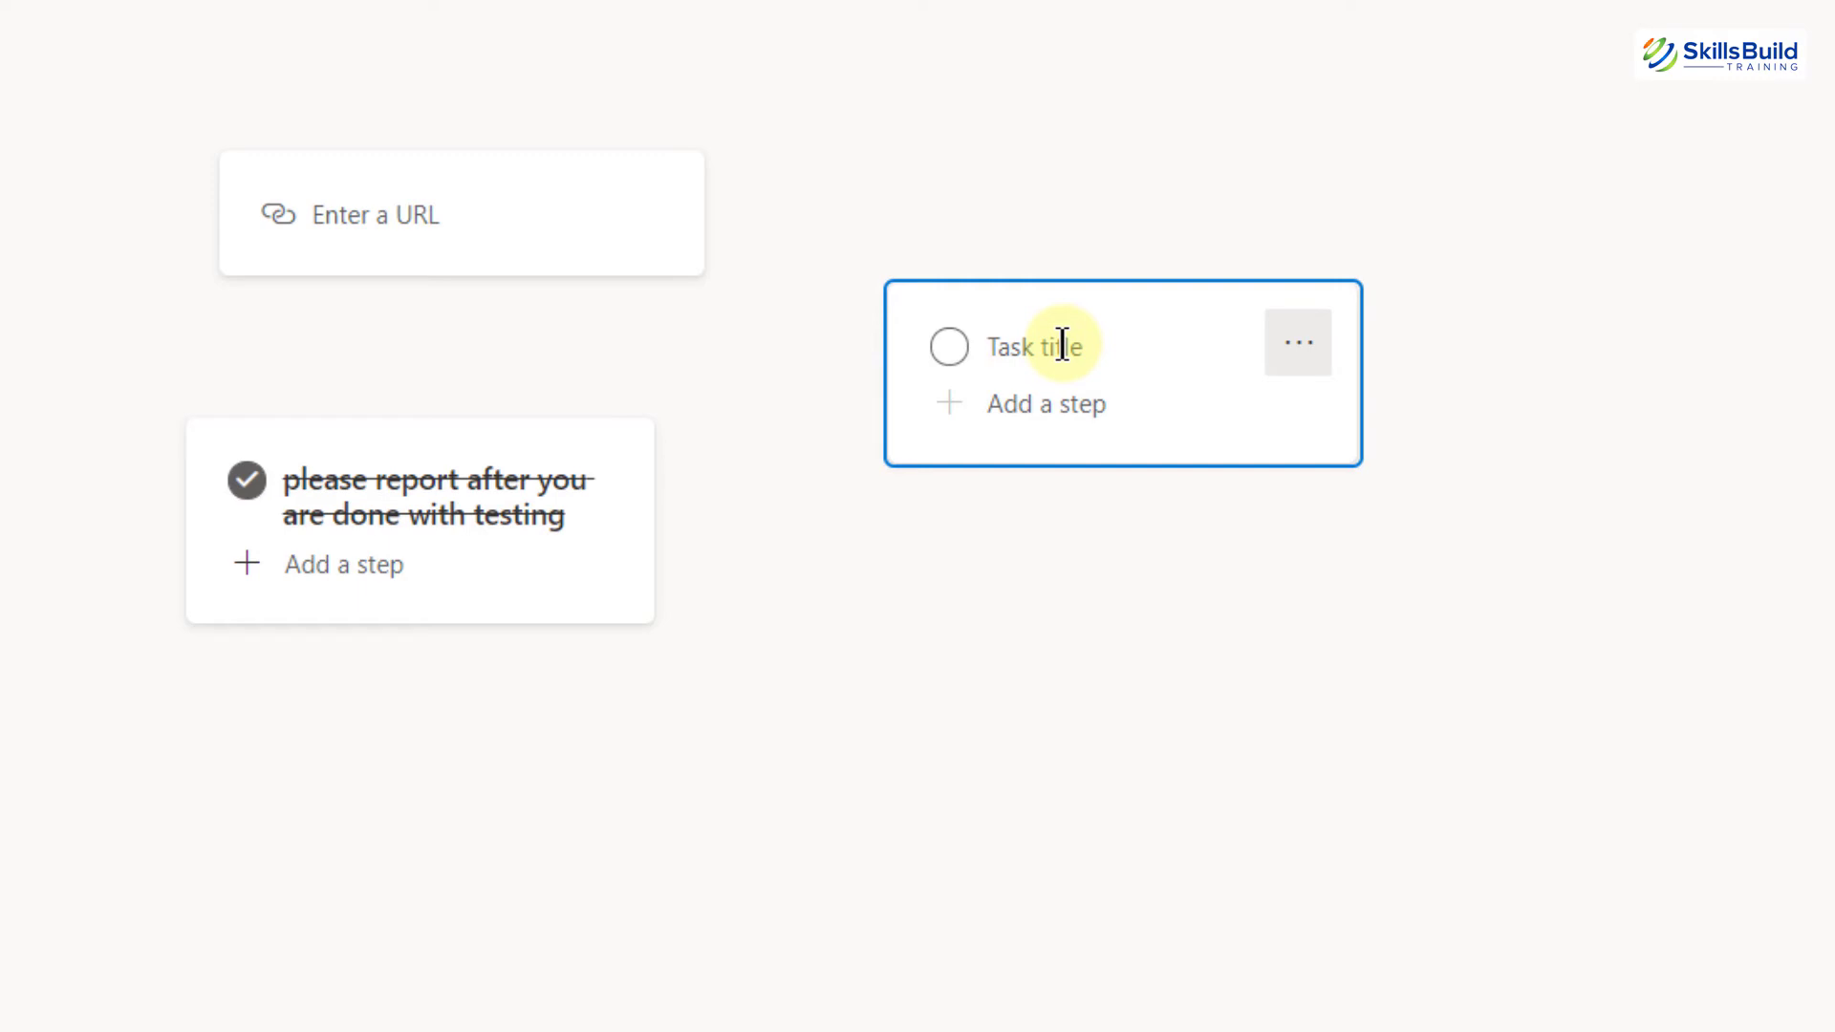
pyautogui.write('ABC')
pyautogui.press('Return')
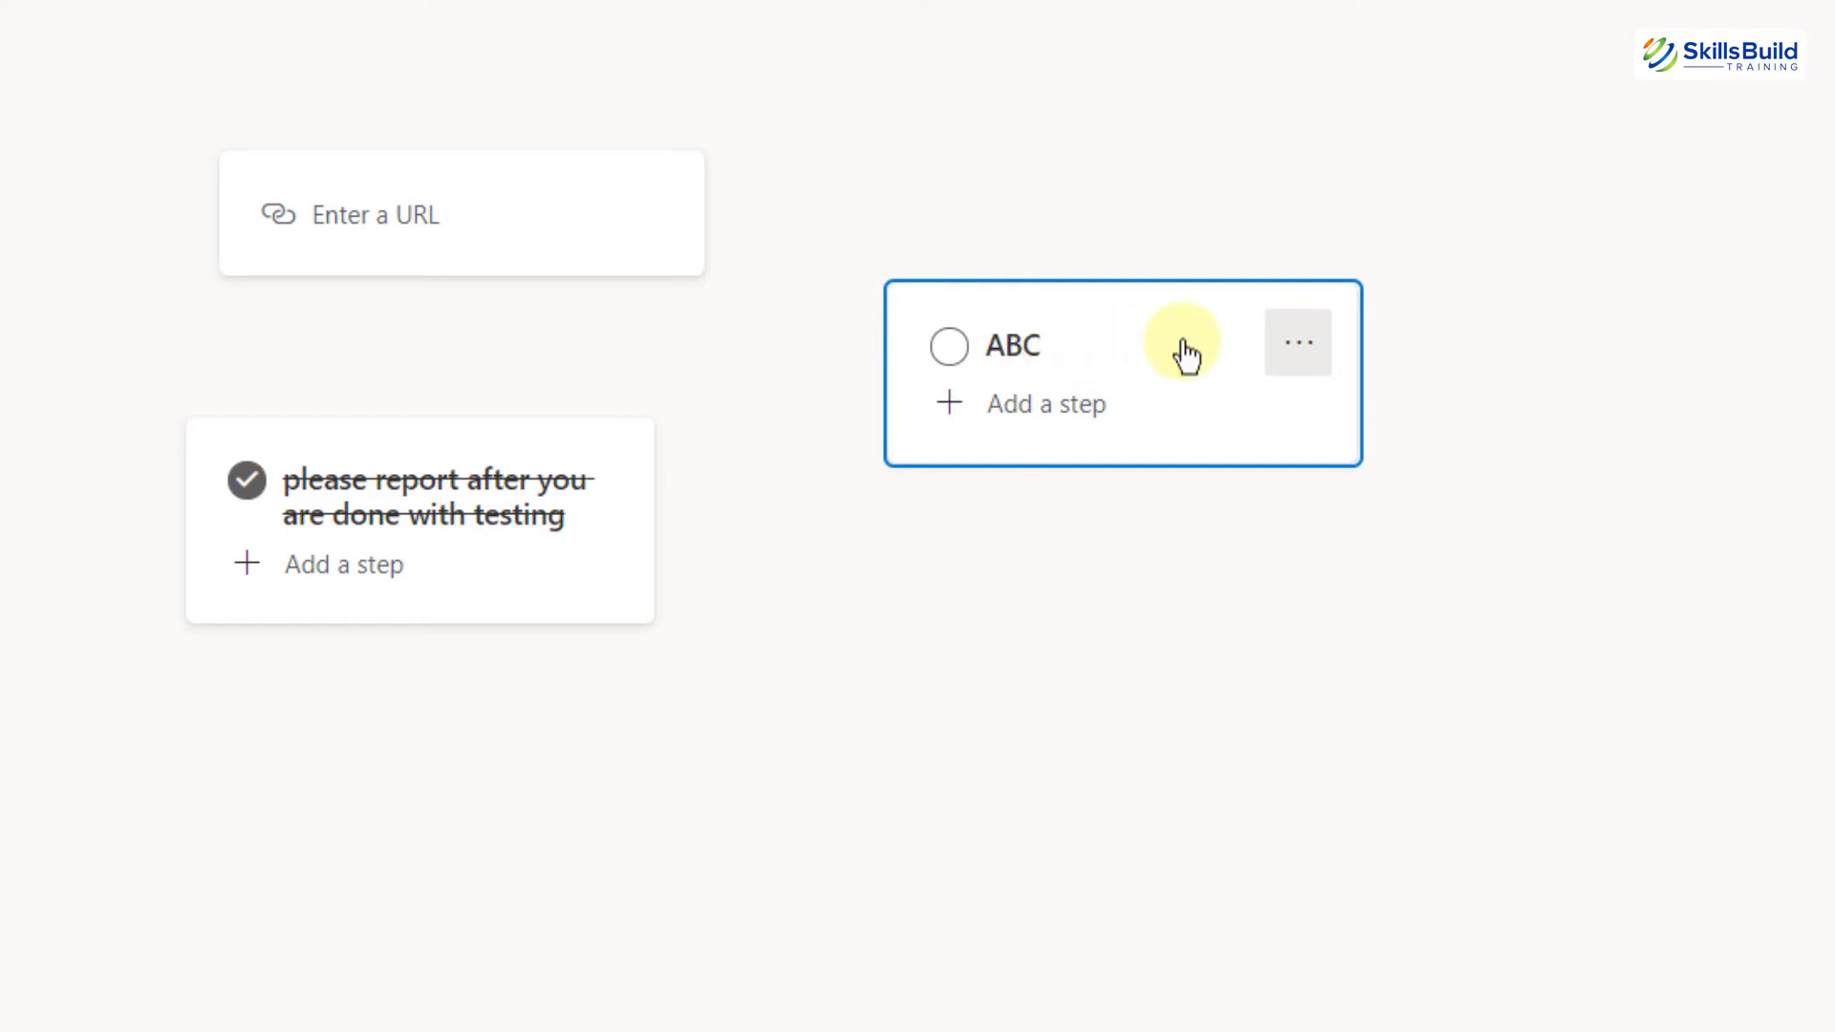
# - Set the due date of the "ABC" task to July 12
pyautogui.click(1301, 355)
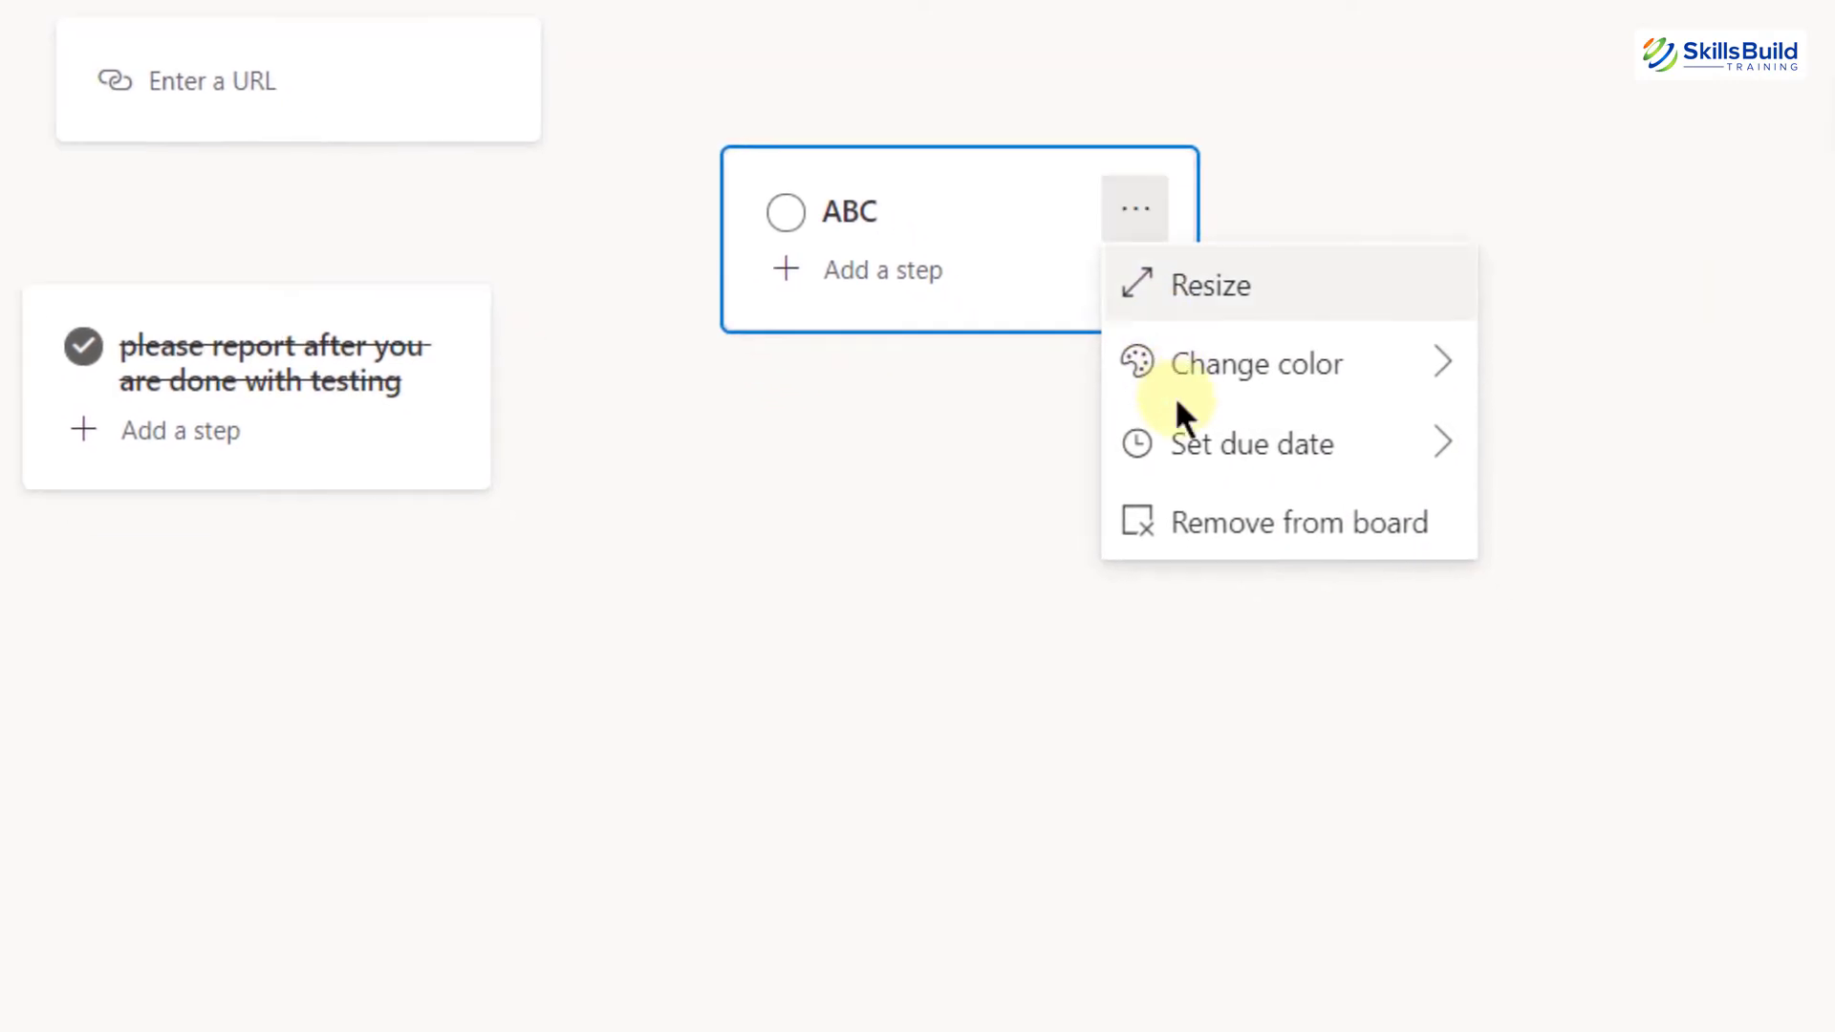
pyautogui.moveTo(1344, 537)
pyautogui.moveTo(1057, 316)
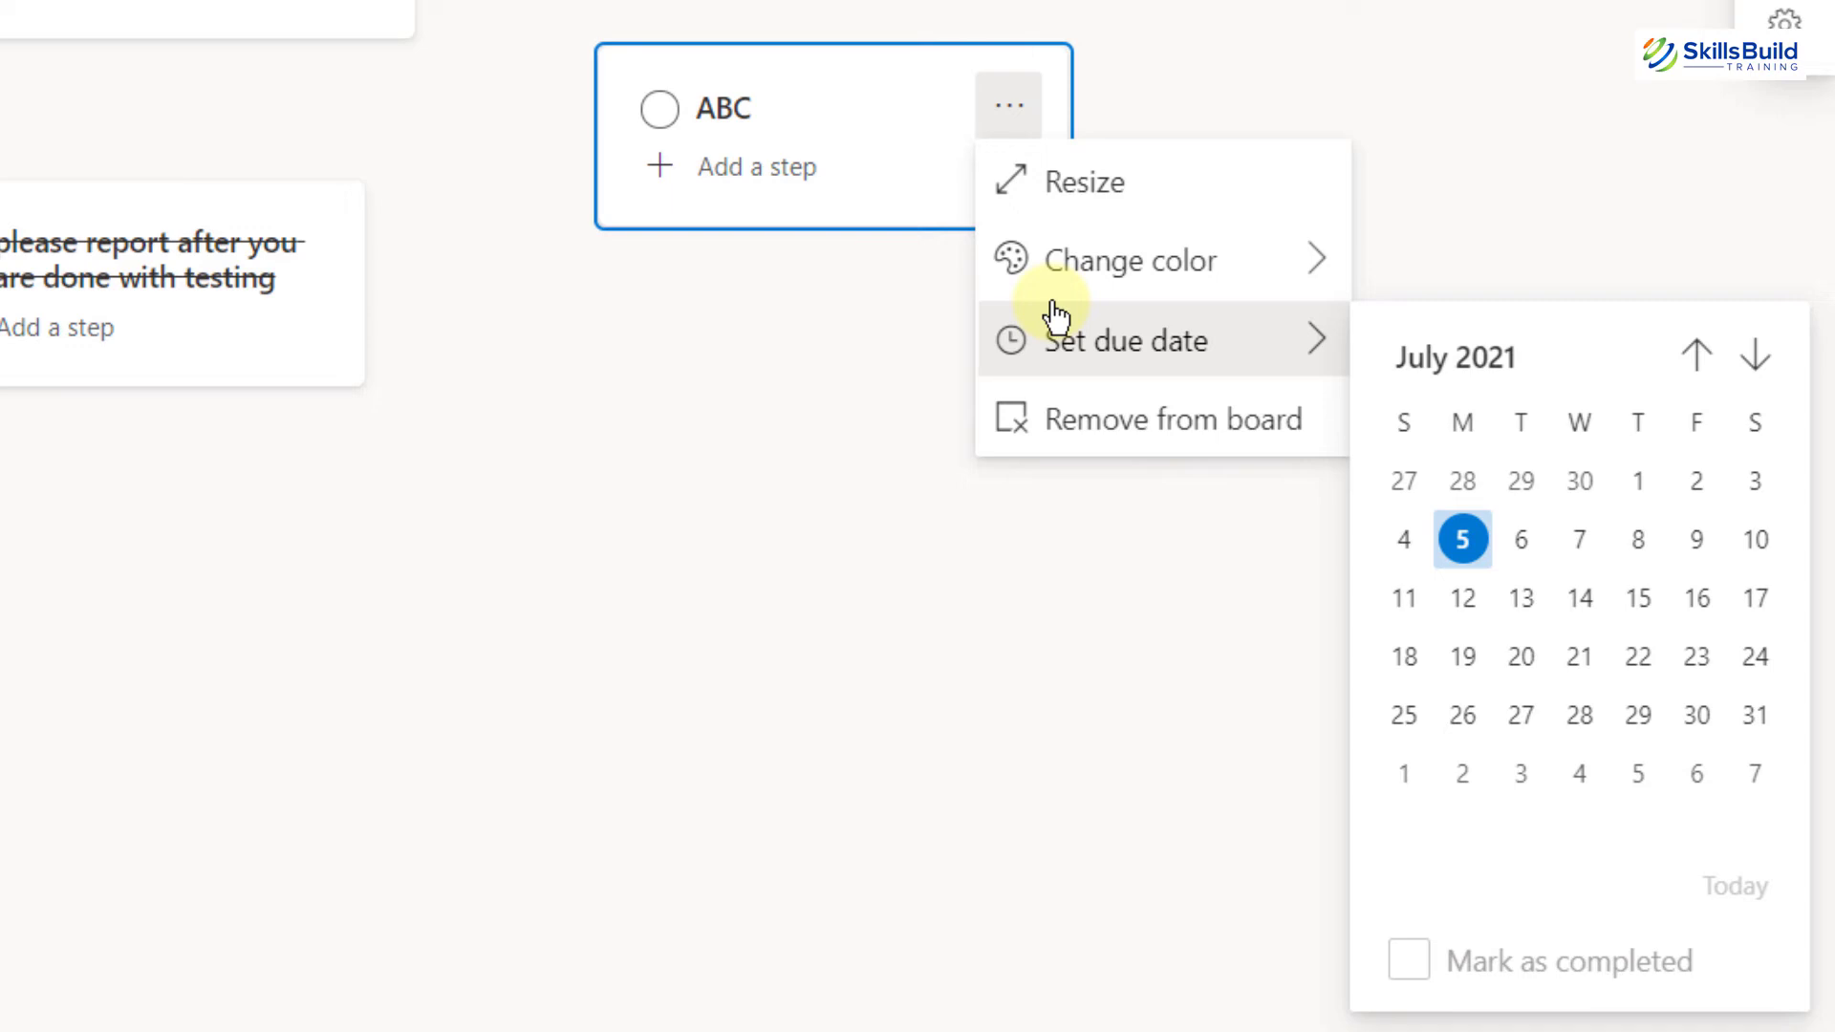
pyautogui.click(1463, 599)
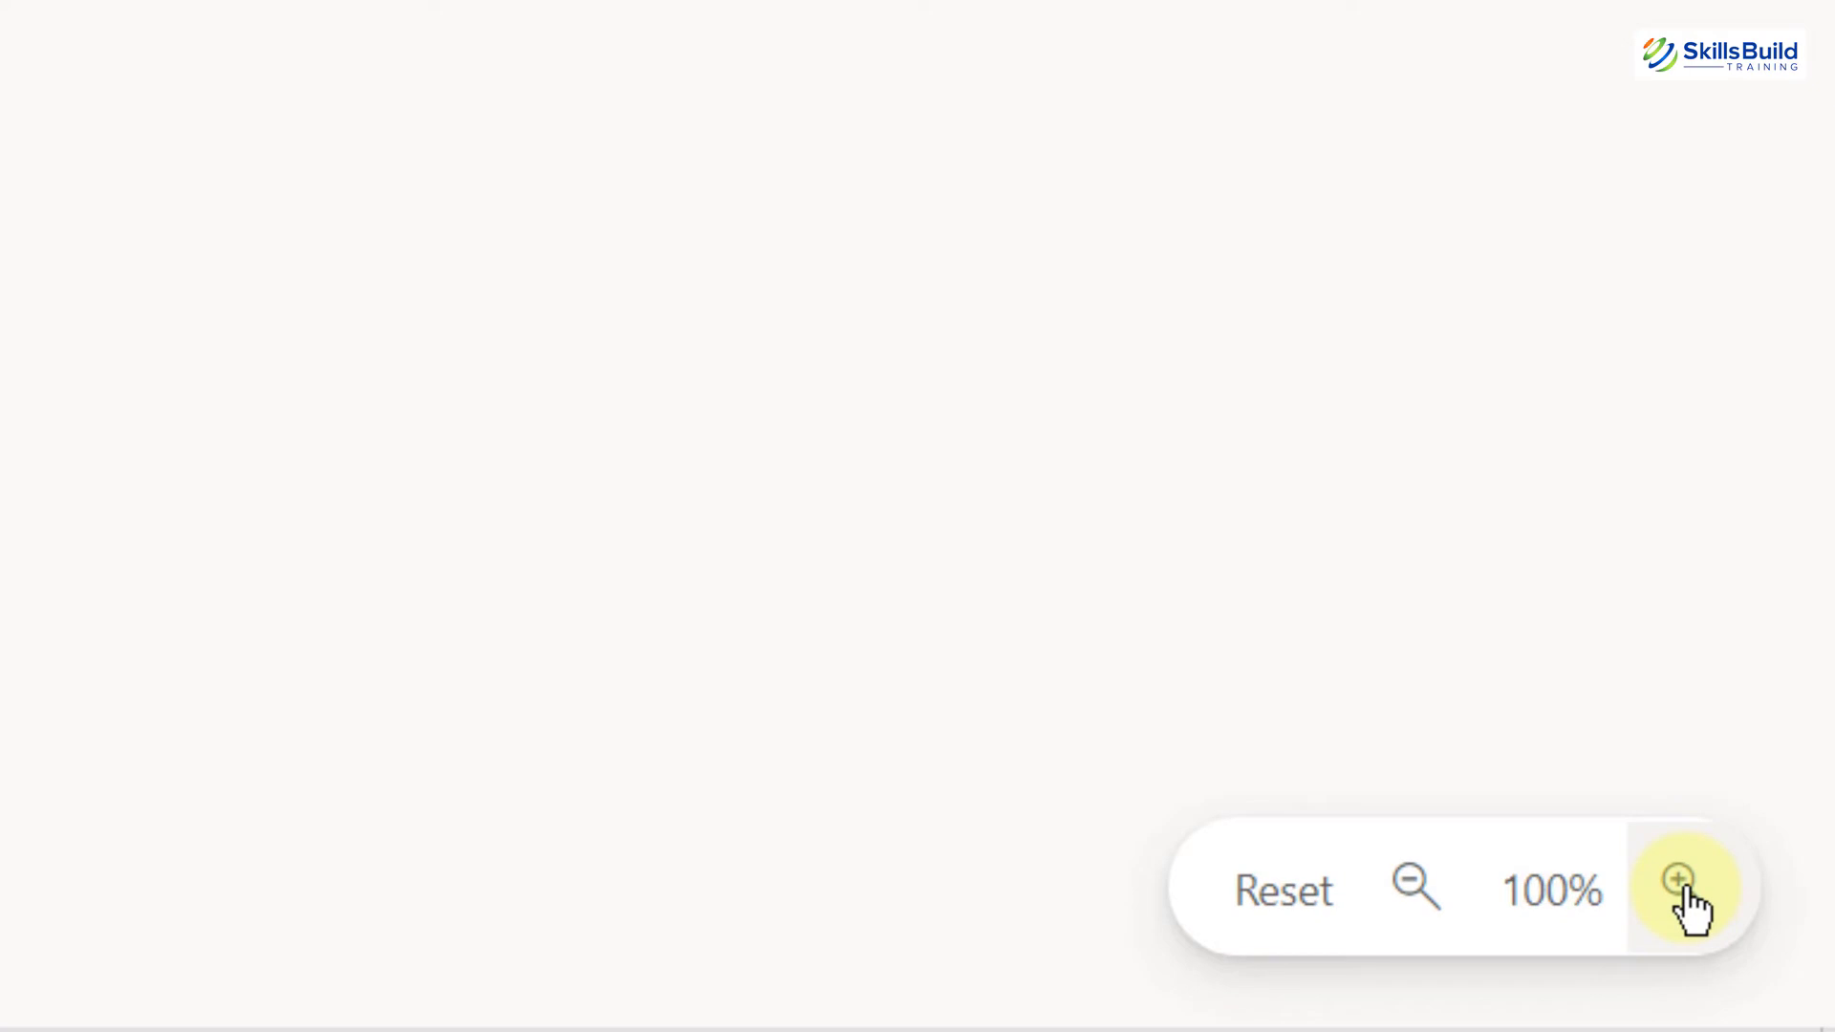
# - Try the board's zoom control and pan around the canvas to examine how the overview map follows the view
pyautogui.click(1684, 889)
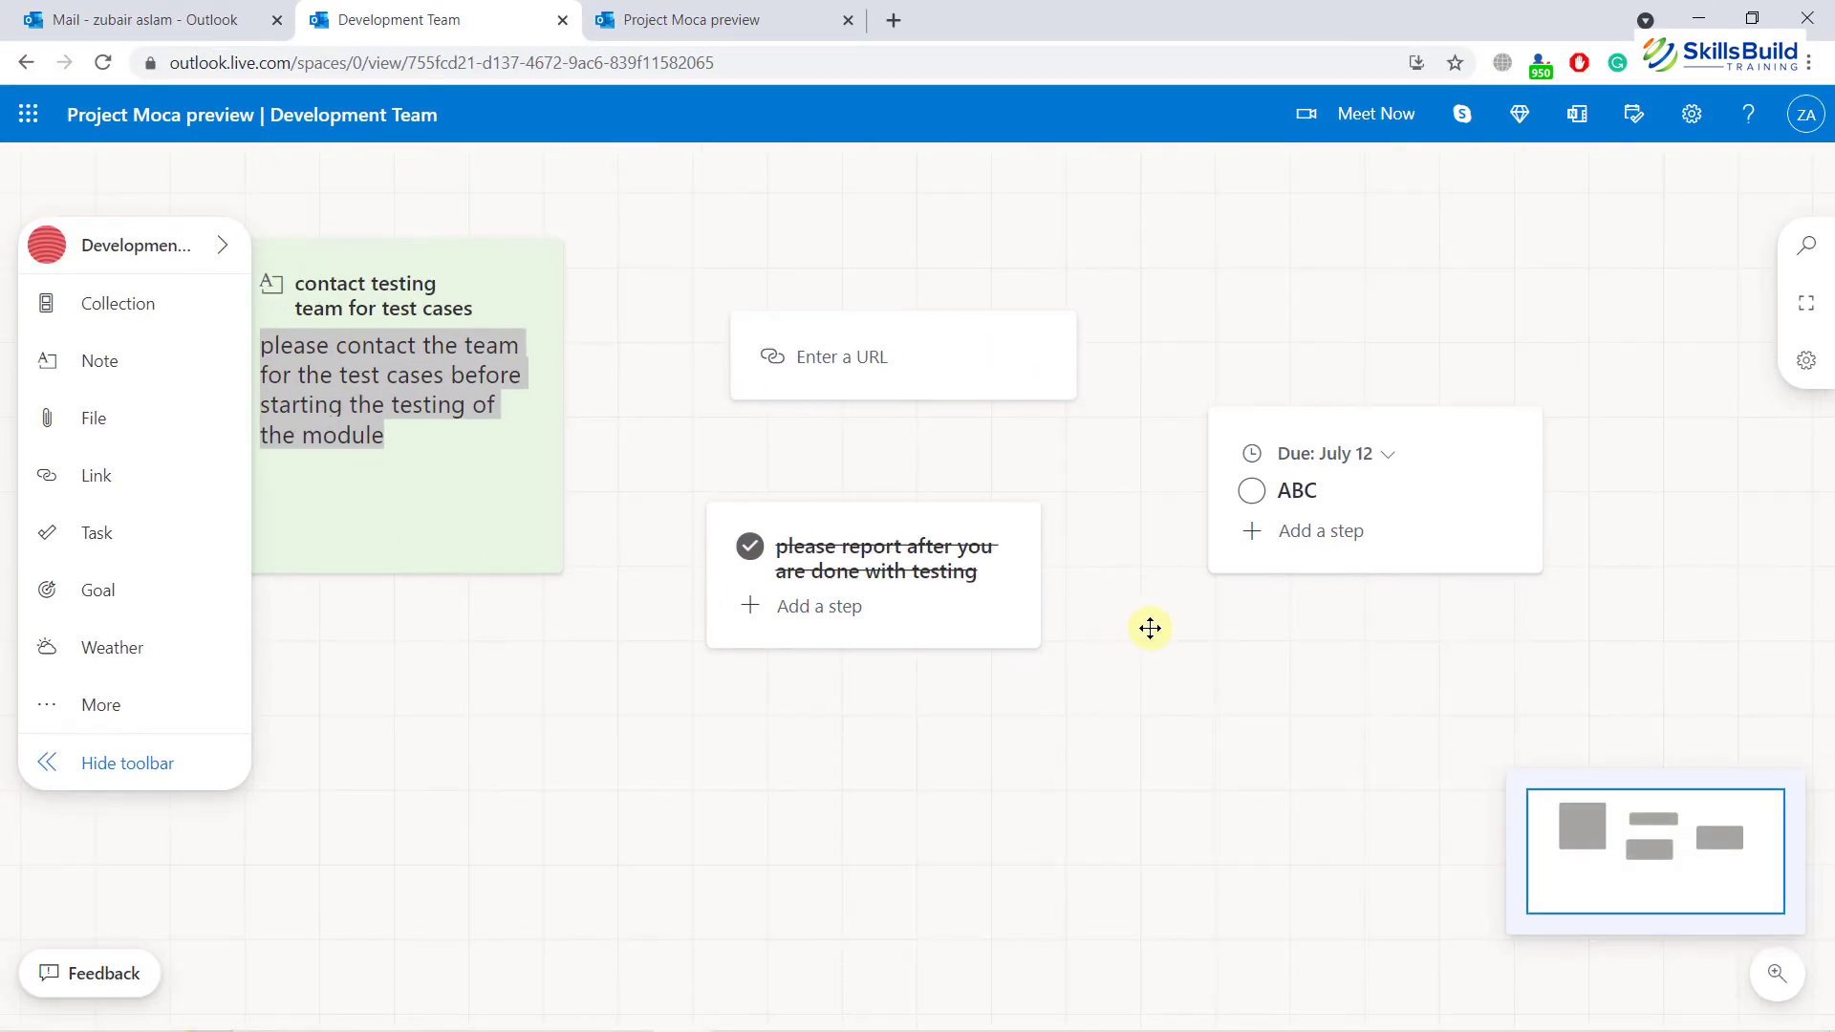
pyautogui.moveTo(1139, 622)
pyautogui.mouseDown()
pyautogui.moveTo(1096, 625)
pyautogui.moveTo(1143, 634)
pyautogui.mouseUp()
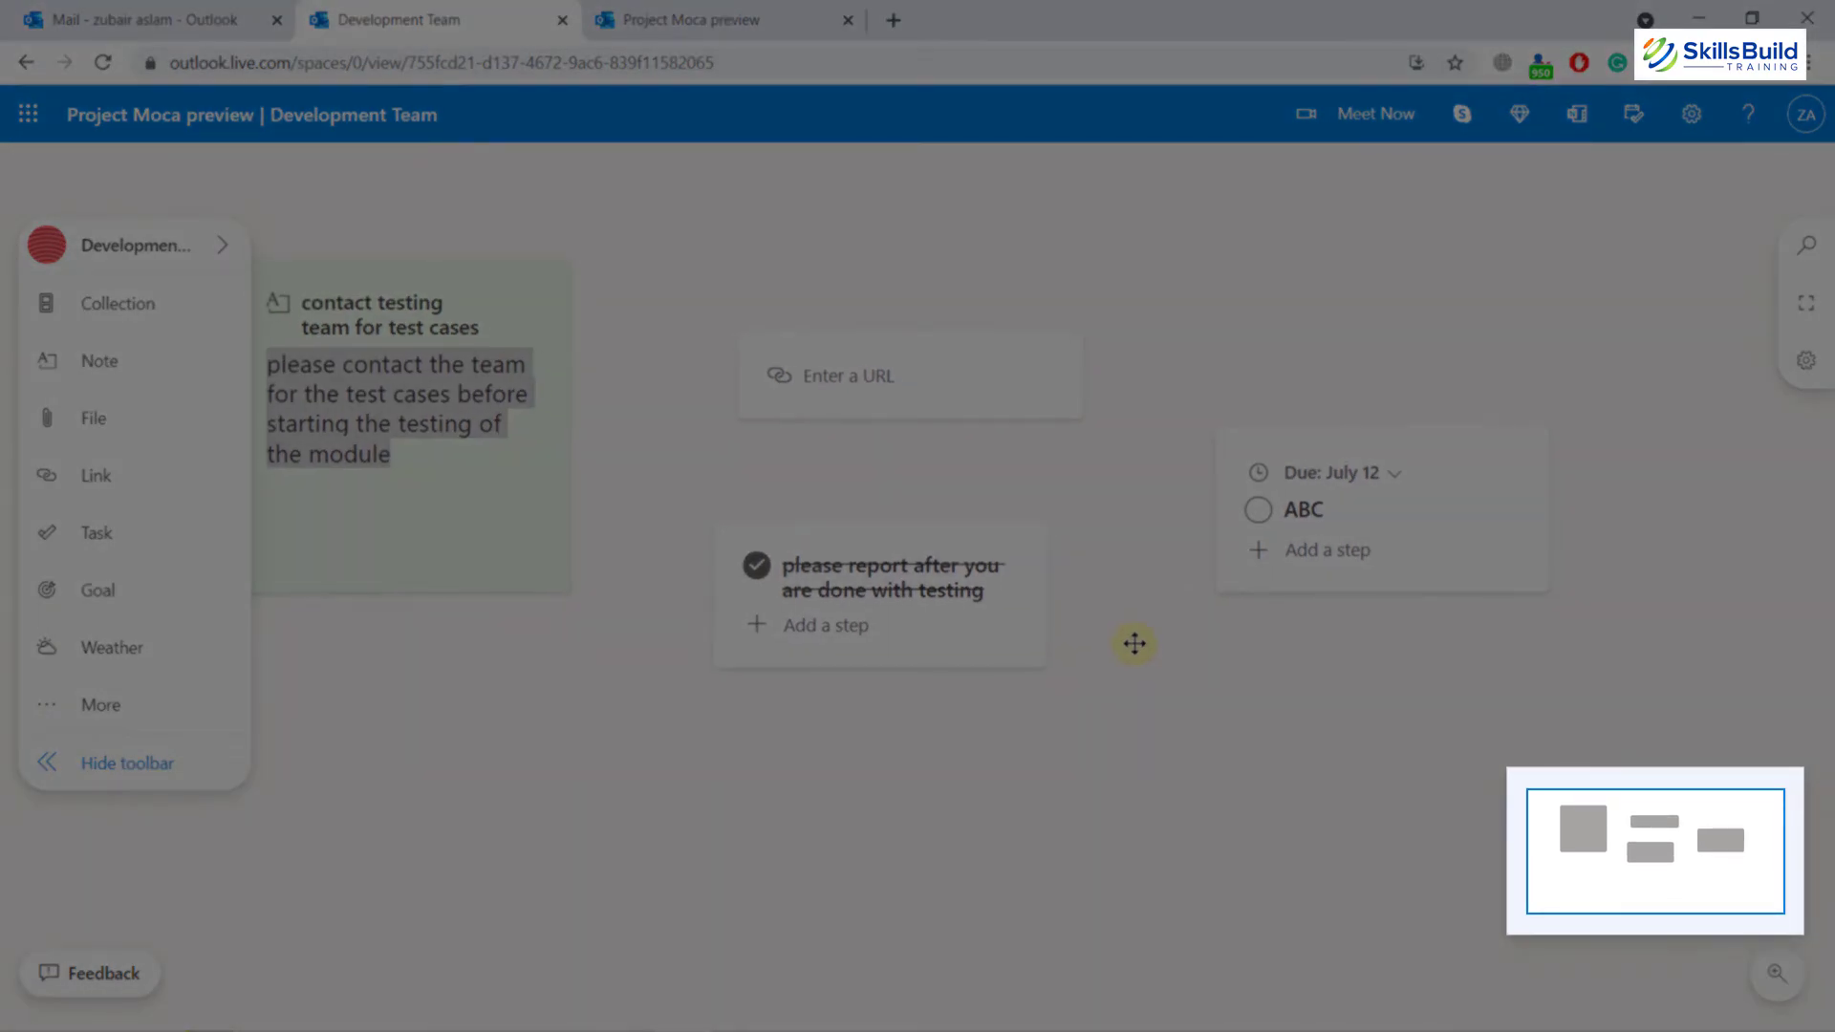
pyautogui.moveTo(1135, 643); pyautogui.dragTo(1168, 671)
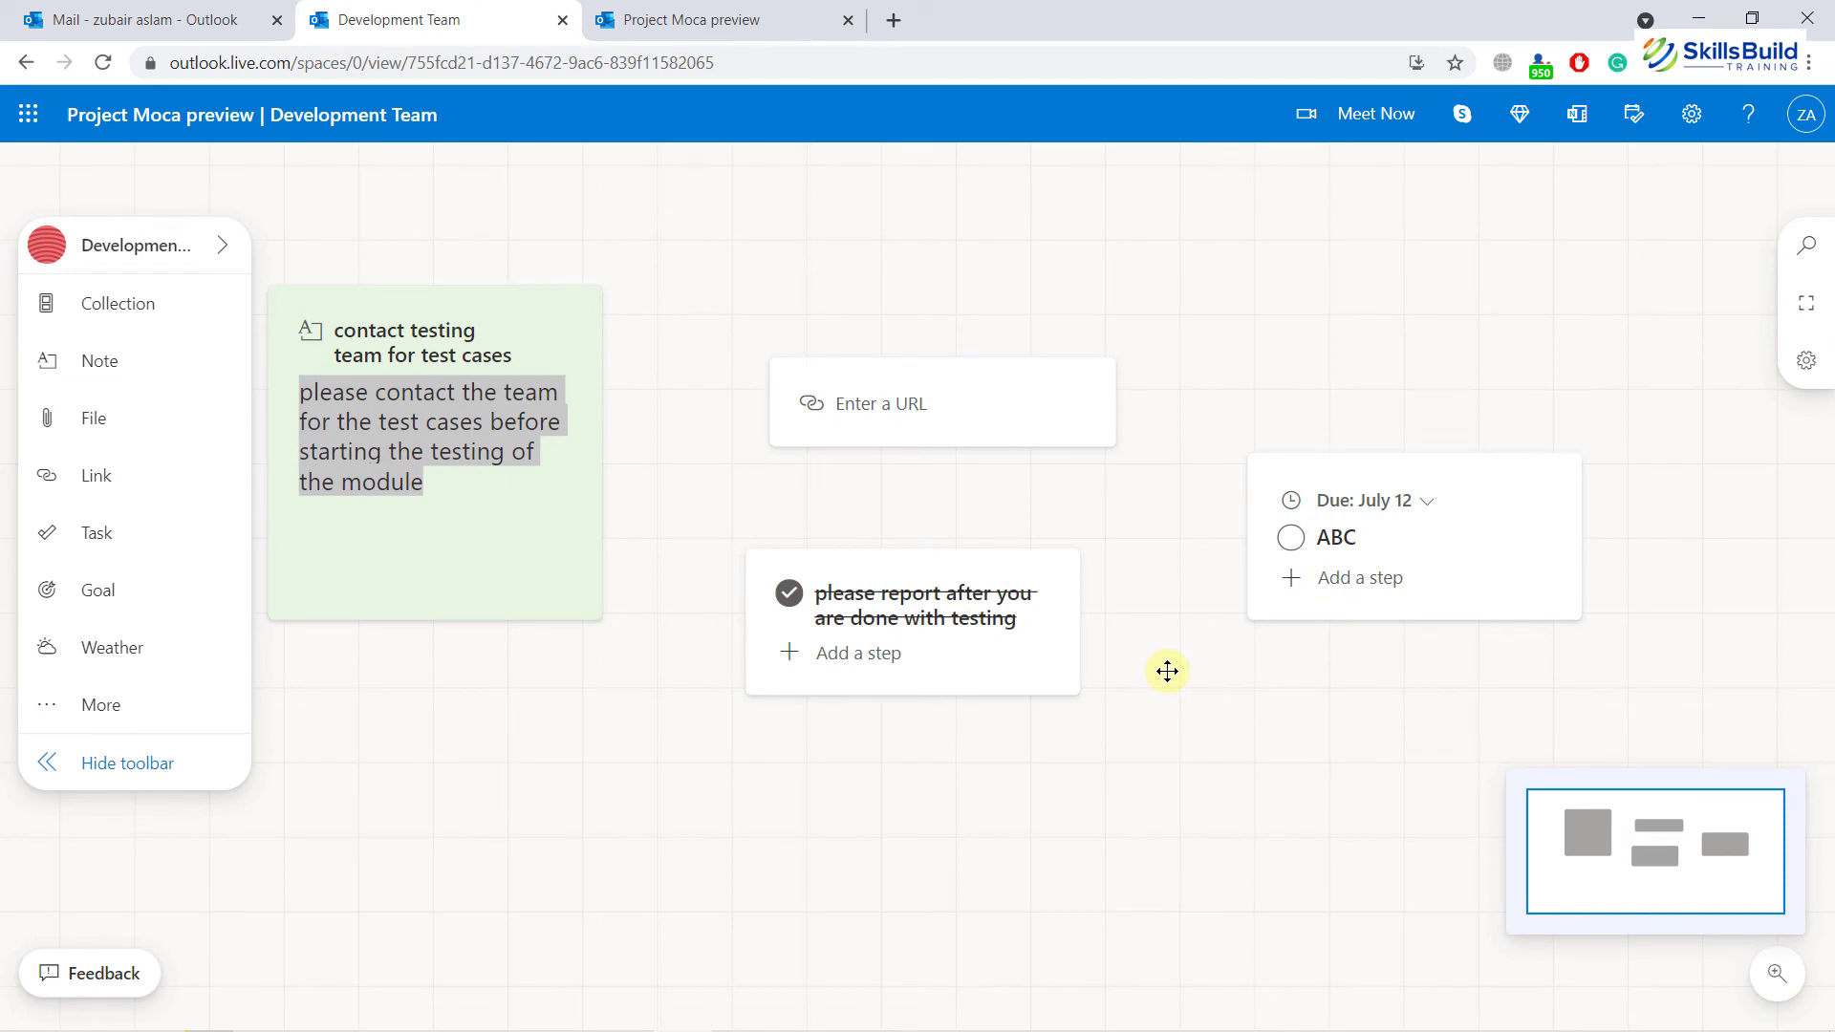
pyautogui.moveTo(1172, 668); pyautogui.dragTo(1070, 295)
pyautogui.moveTo(1146, 631); pyautogui.dragTo(1102, 331)
pyautogui.moveTo(1217, 930); pyautogui.dragTo(1212, 398)
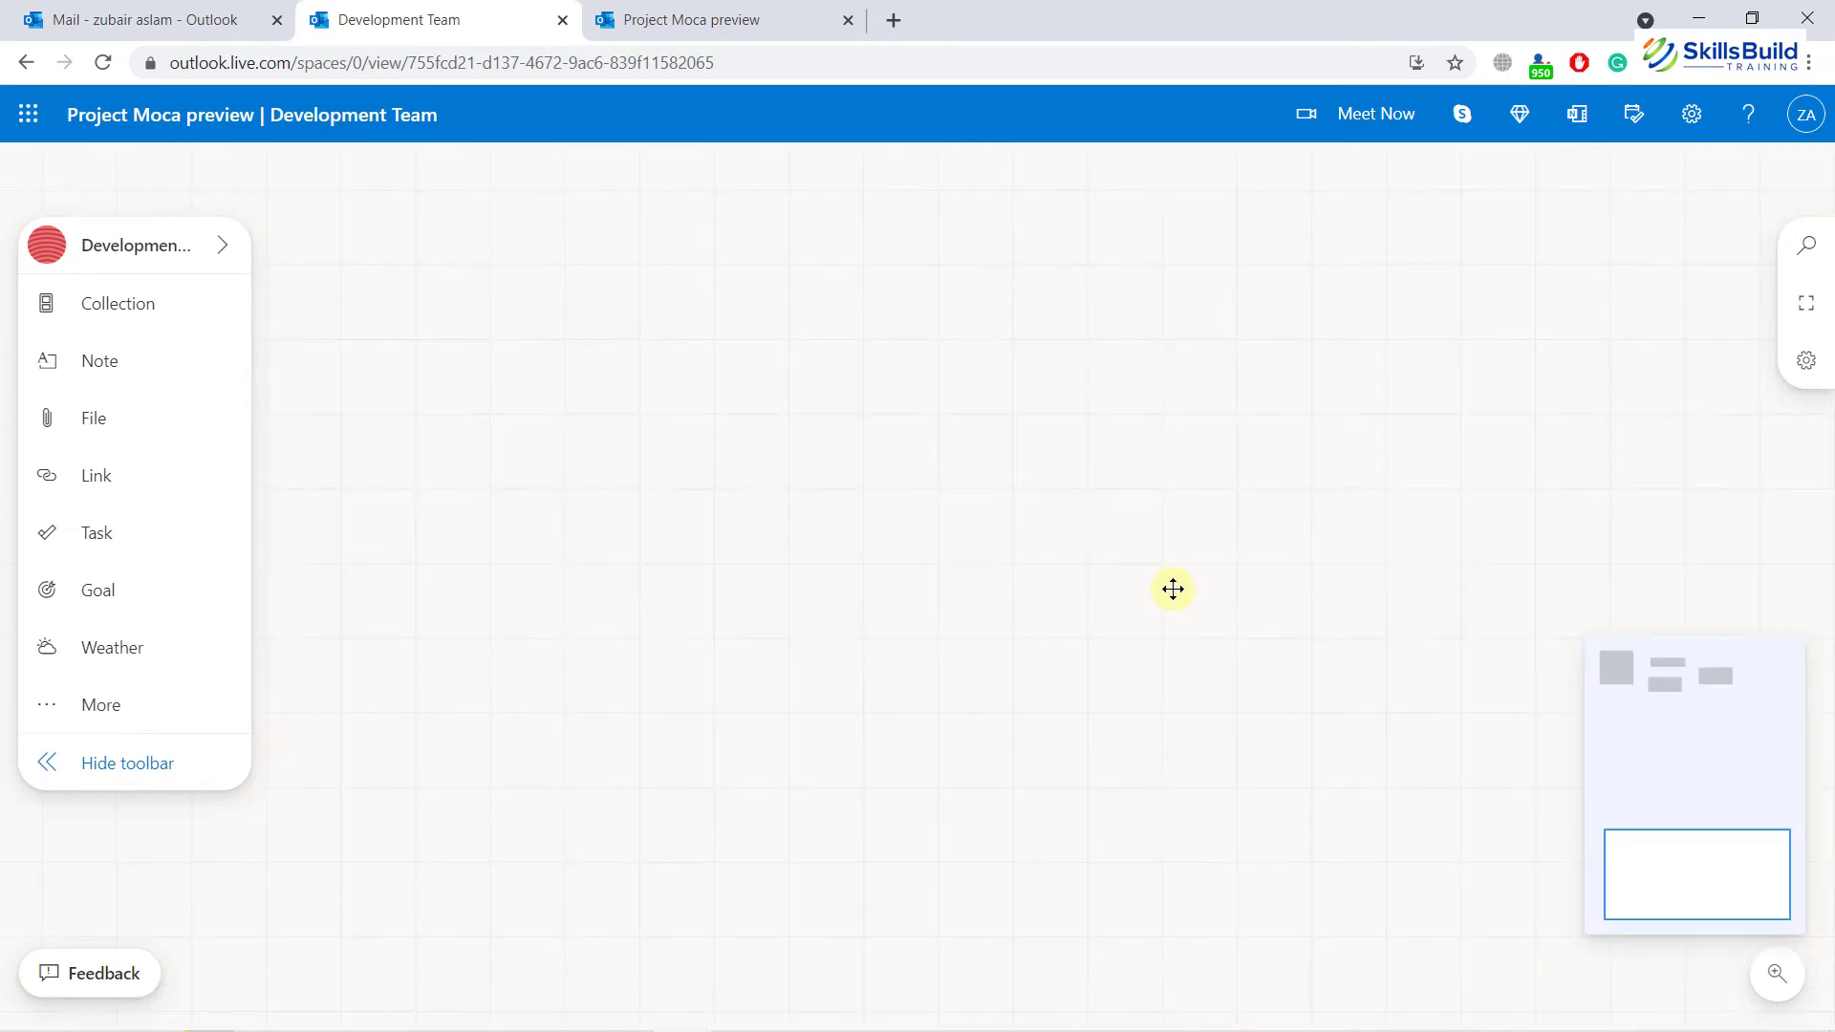
pyautogui.moveTo(1222, 957); pyautogui.dragTo(1187, 663)
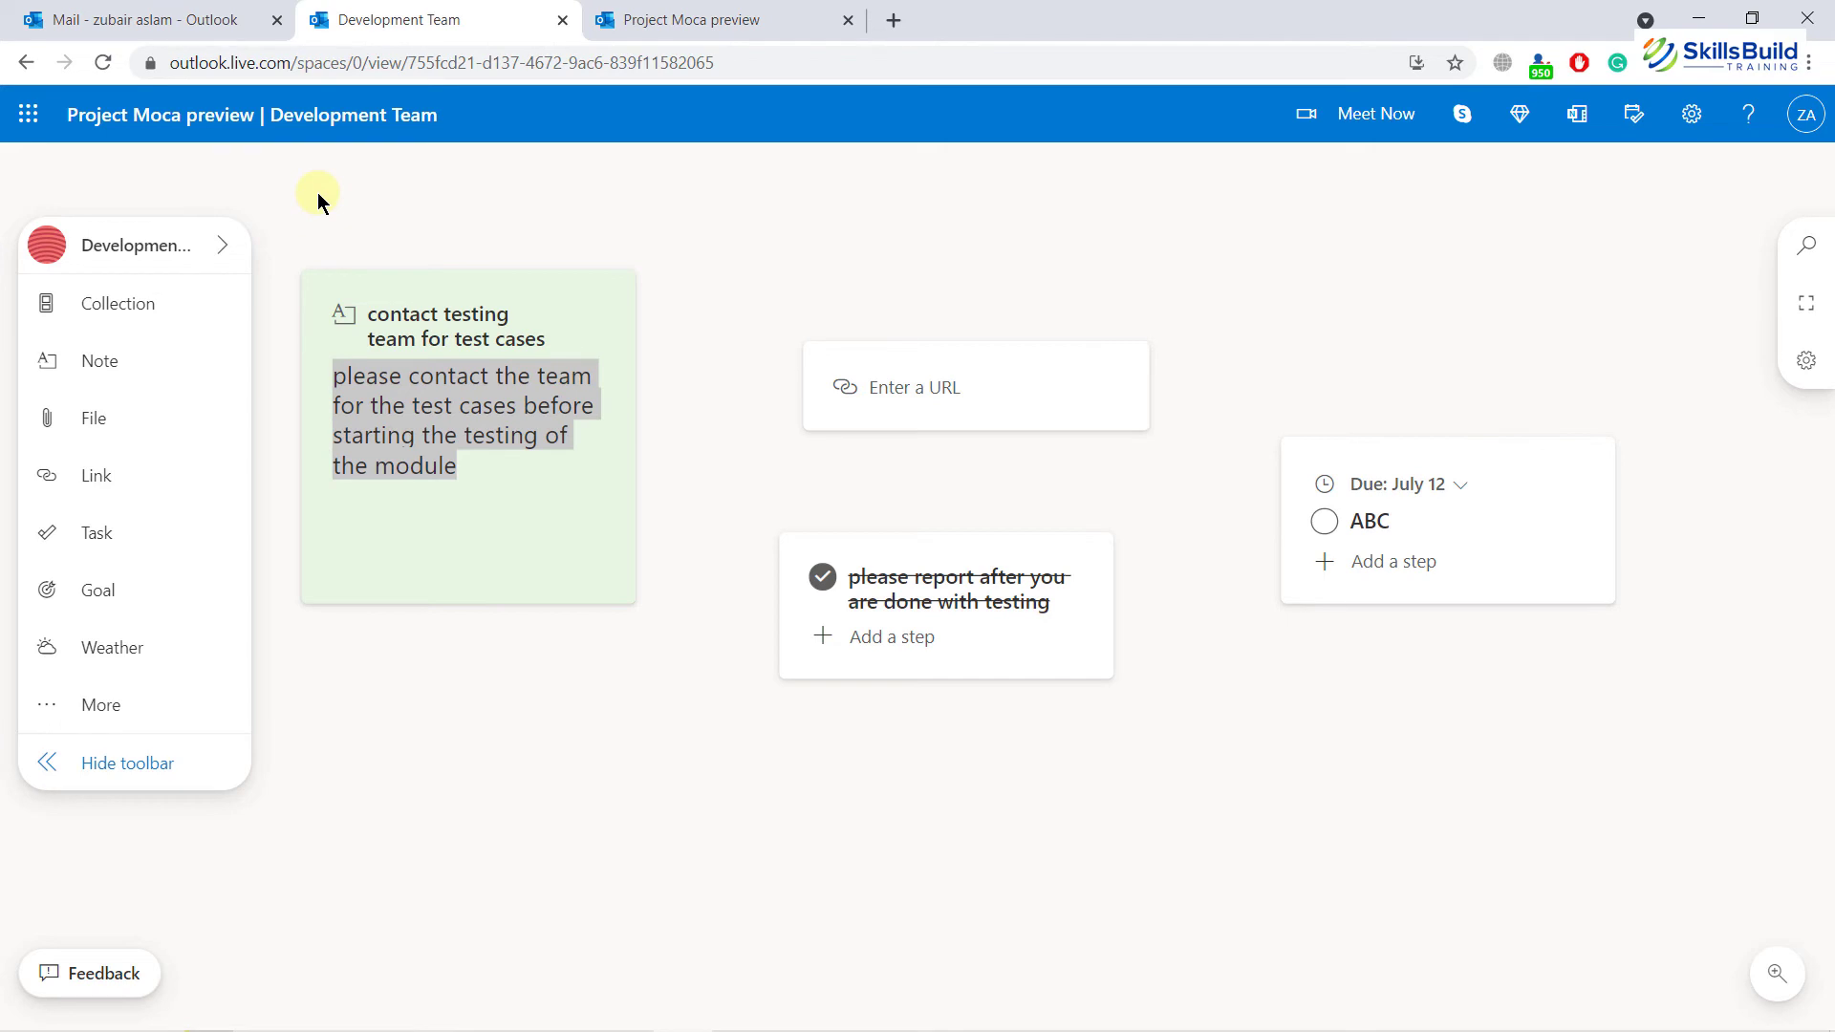
# - From the Project Moca home page, create a new space named "Testing team" using the Project plan template
pyautogui.click(660, 20)
pyautogui.moveTo(863, 442)
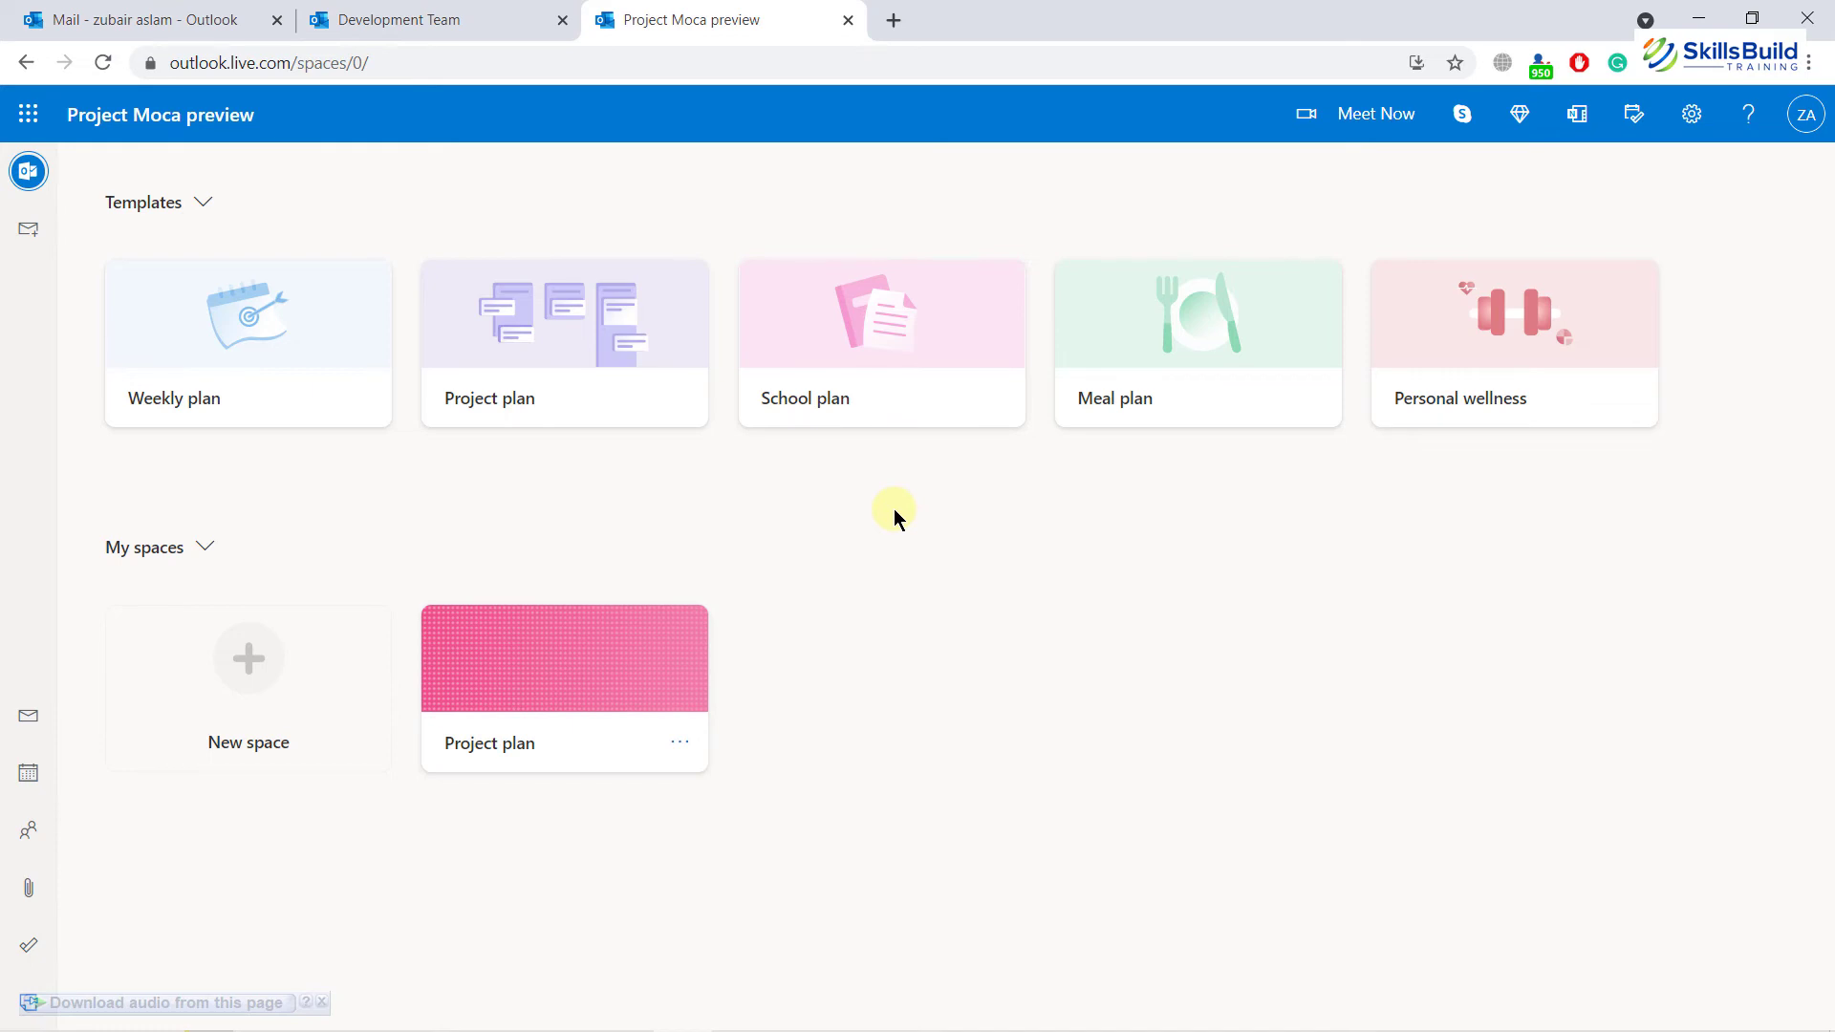
pyautogui.moveTo(522, 397)
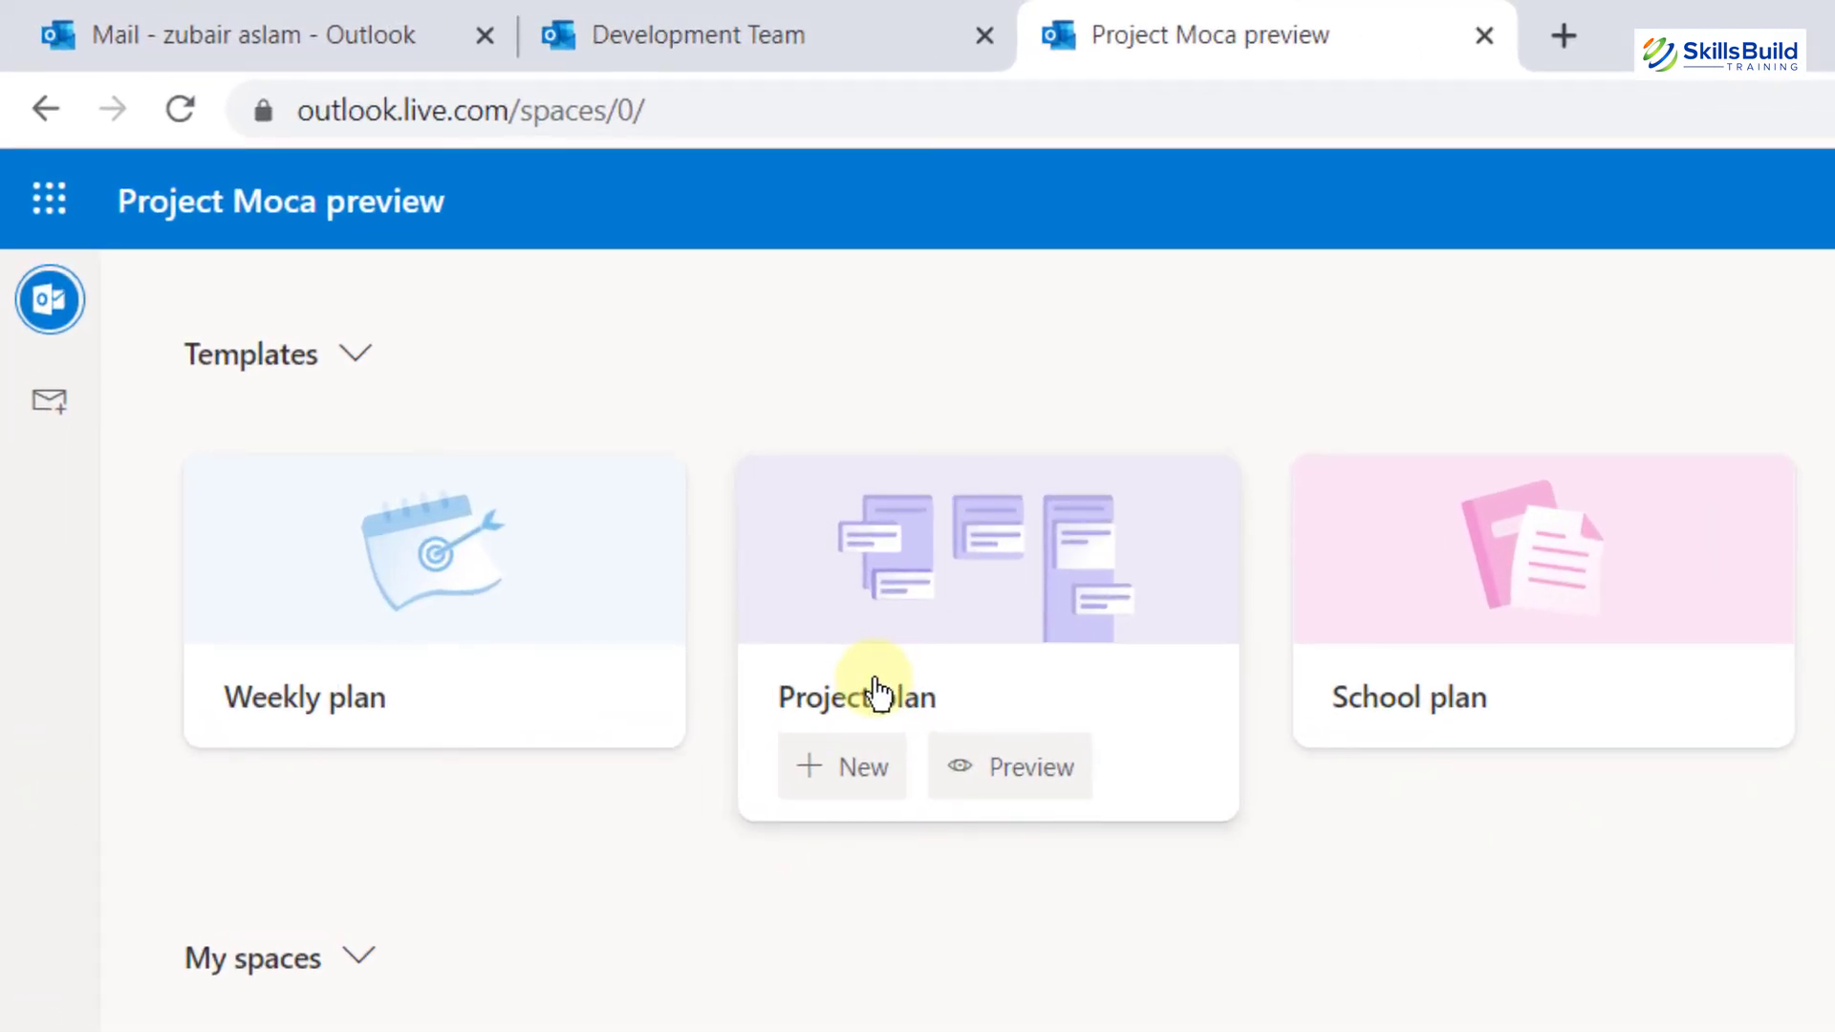
pyautogui.click(860, 772)
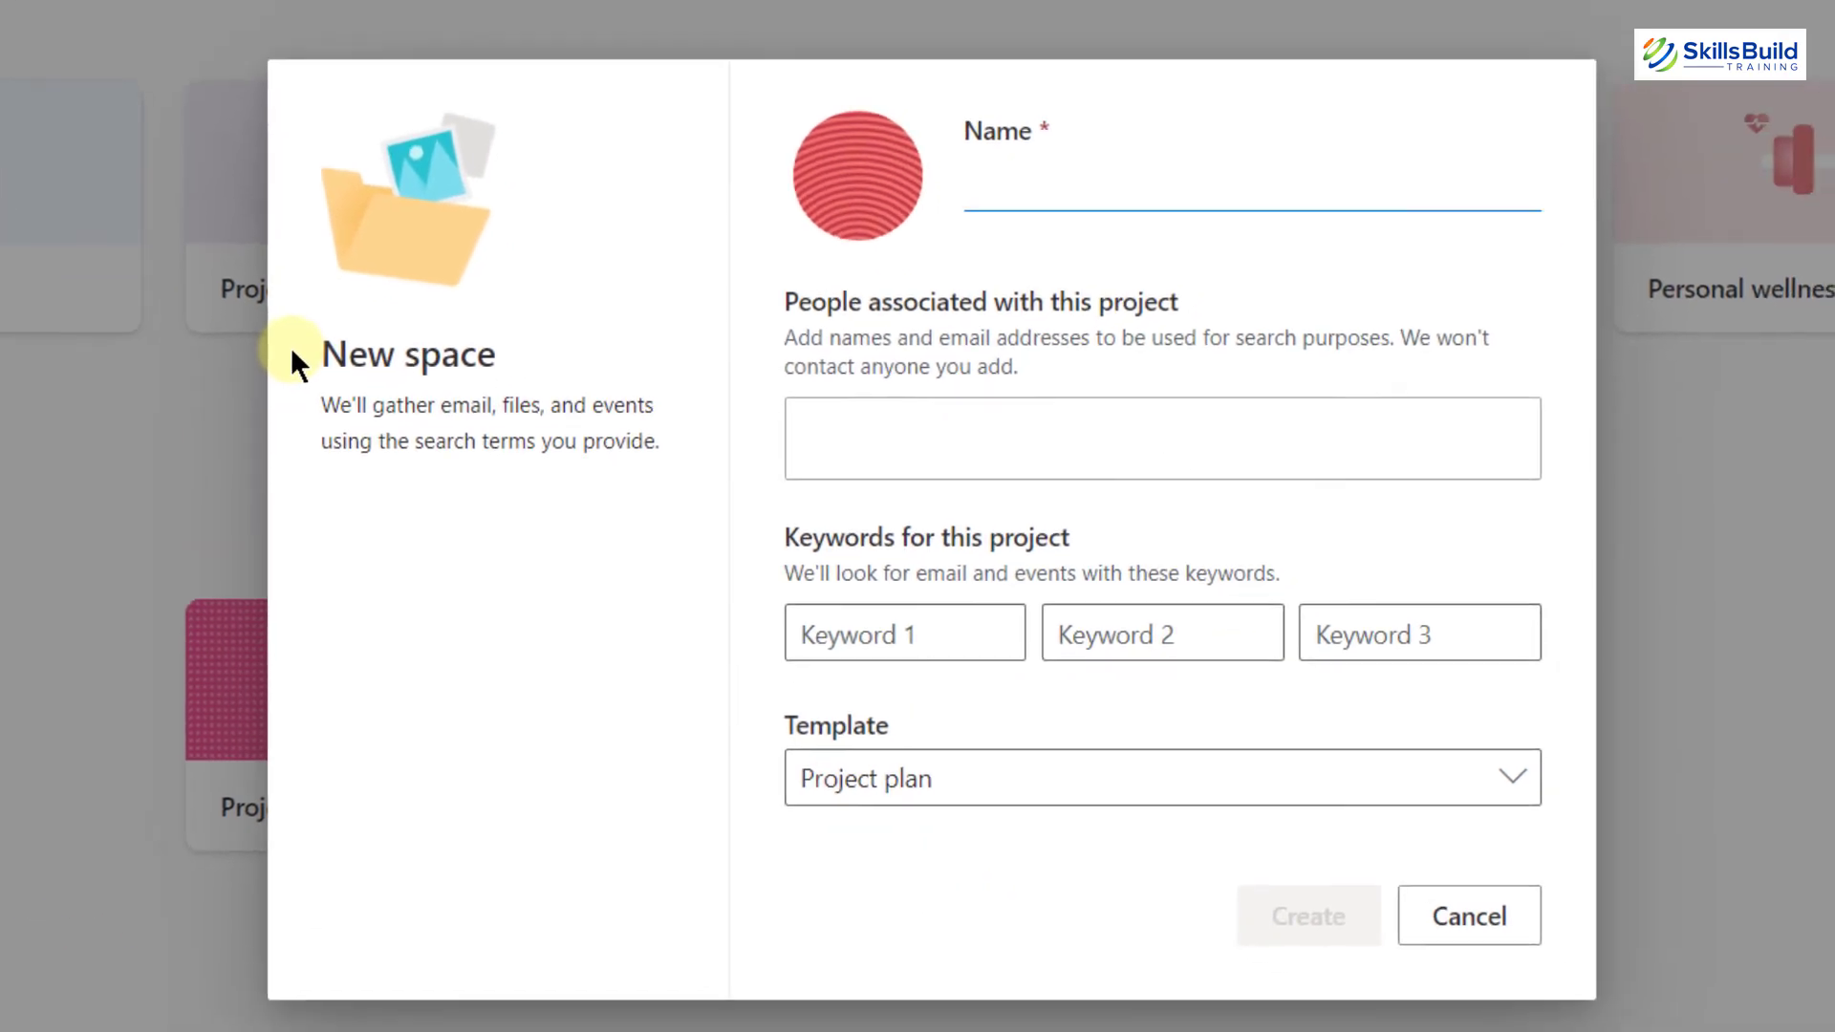
pyautogui.write('Testing t')
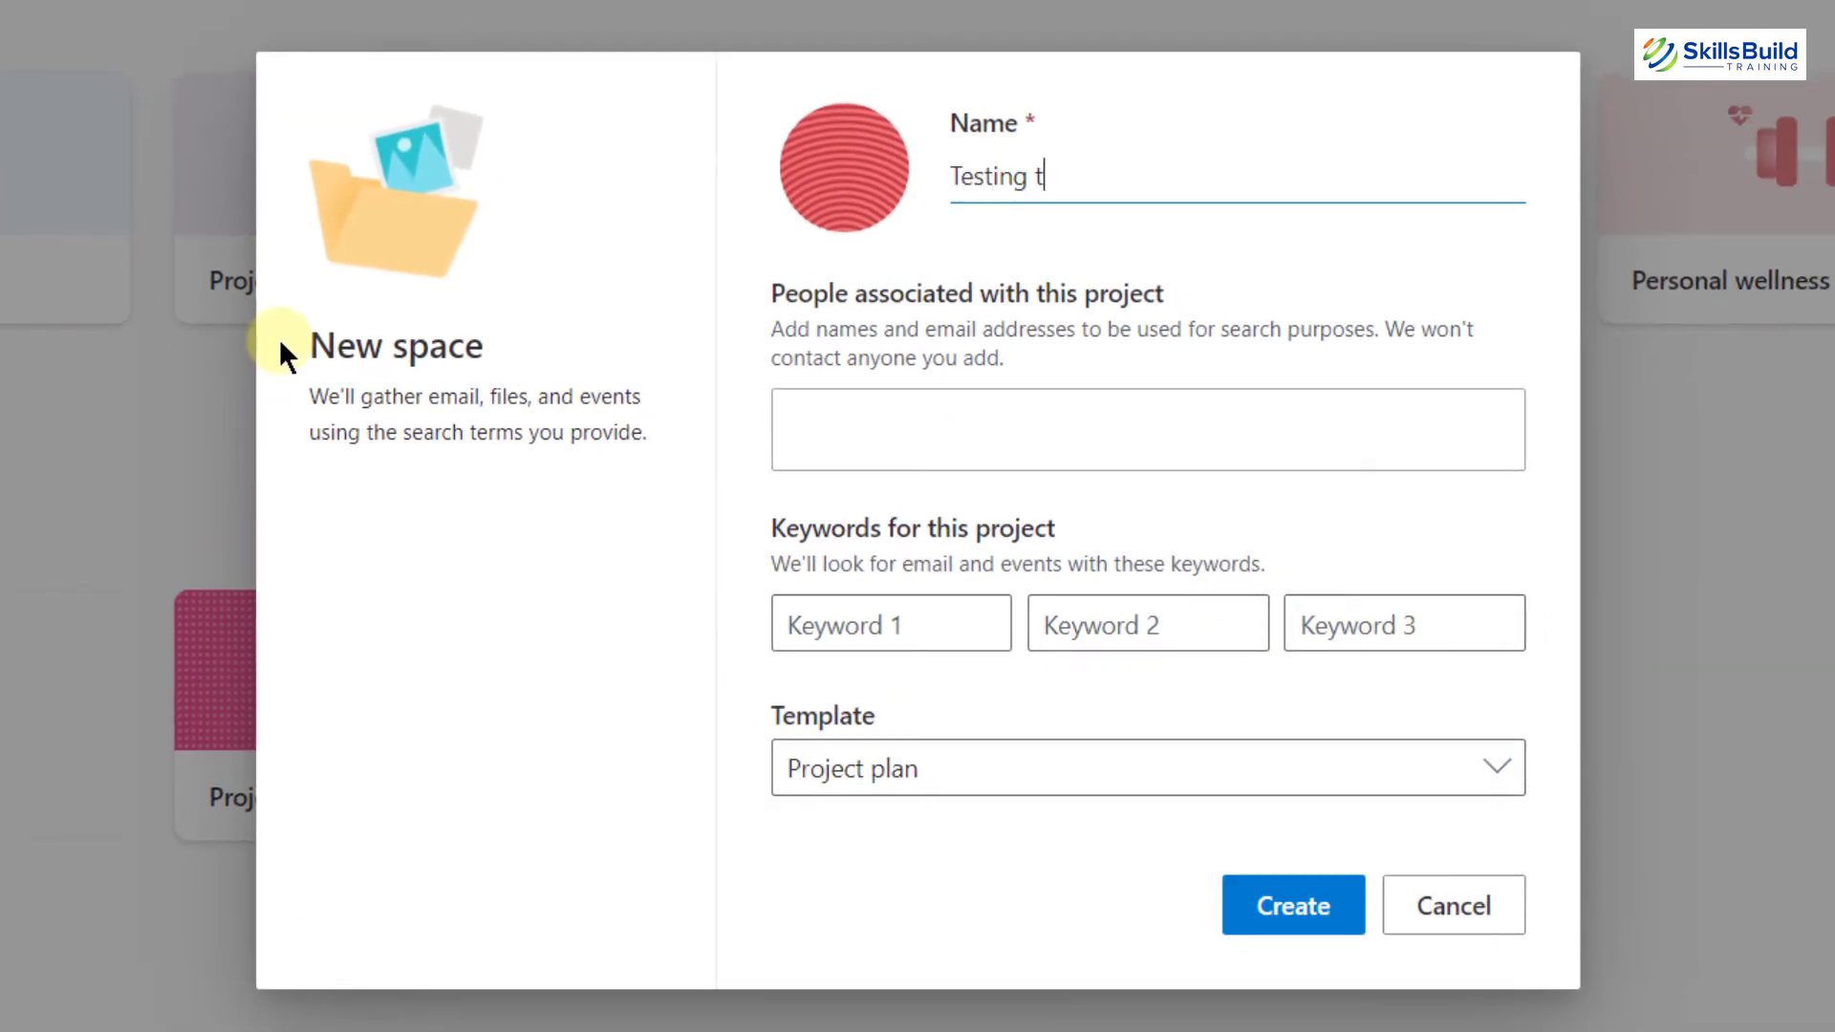
pyautogui.write('eam')
pyautogui.click(1319, 907)
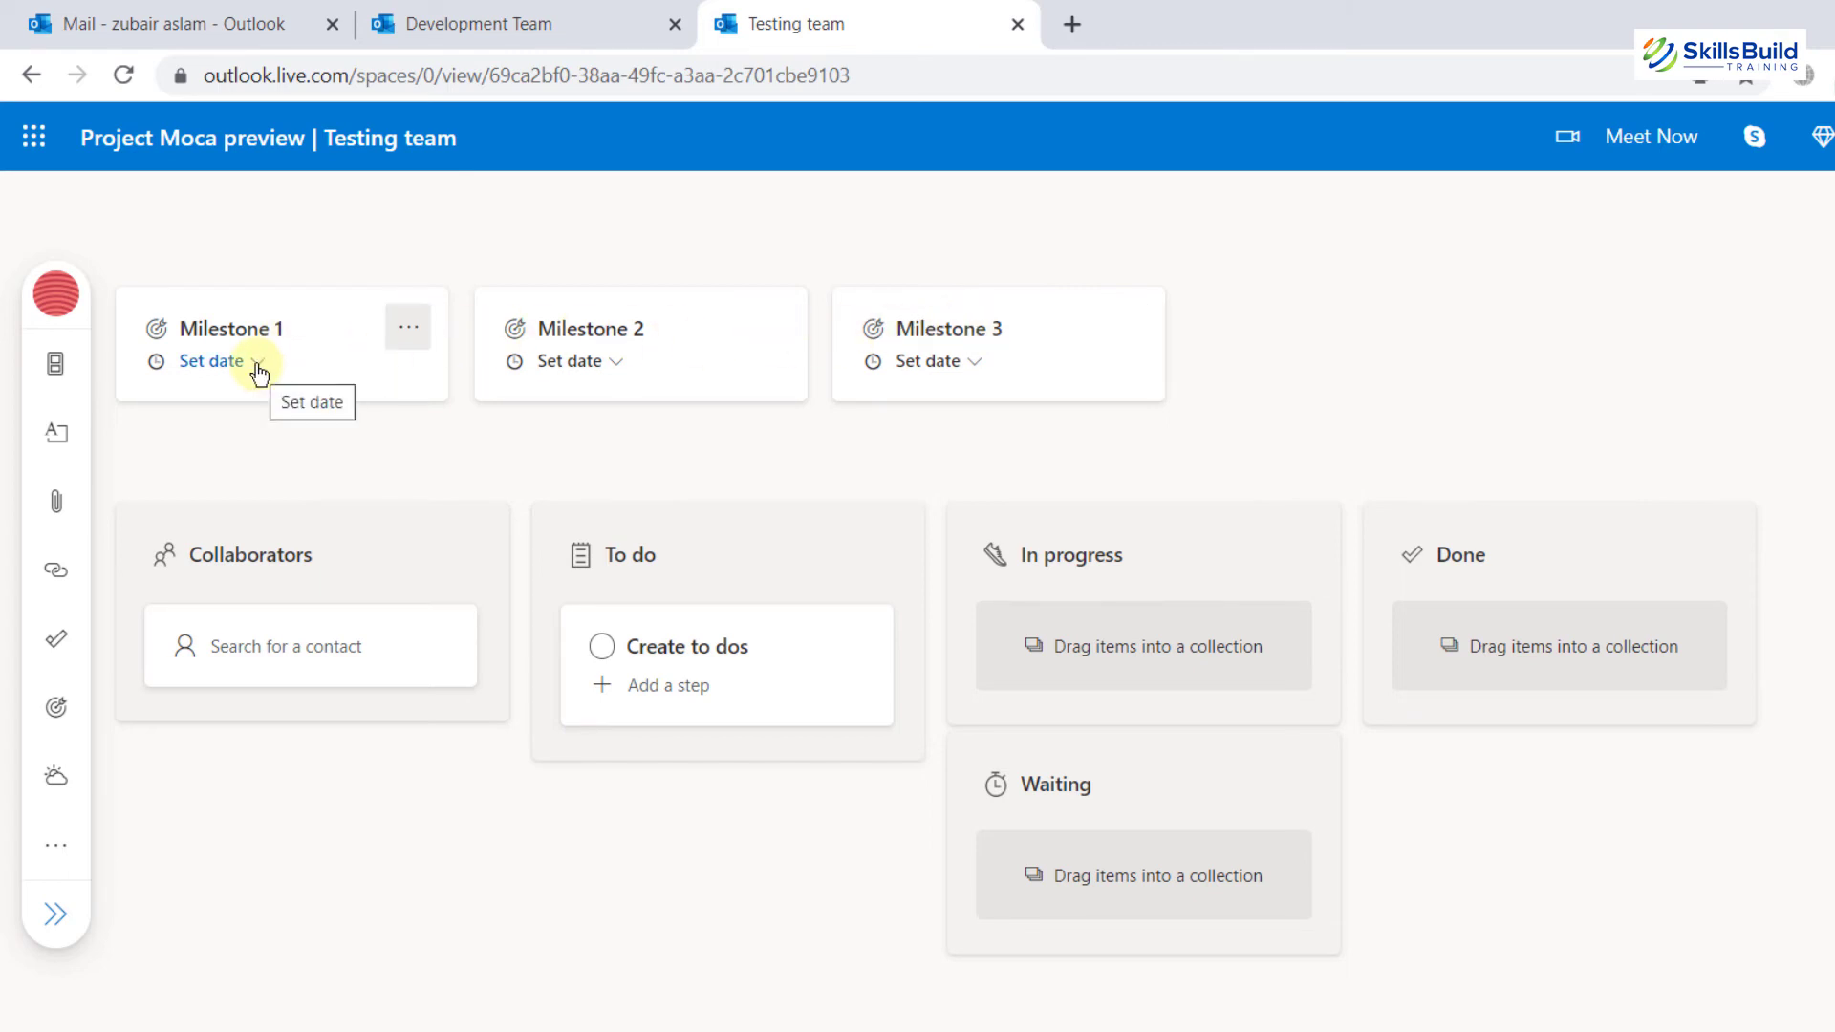
# - Look at the date choices of Milestone 1, close them, and rename the milestone "Unit testing"
pyautogui.click(259, 373)
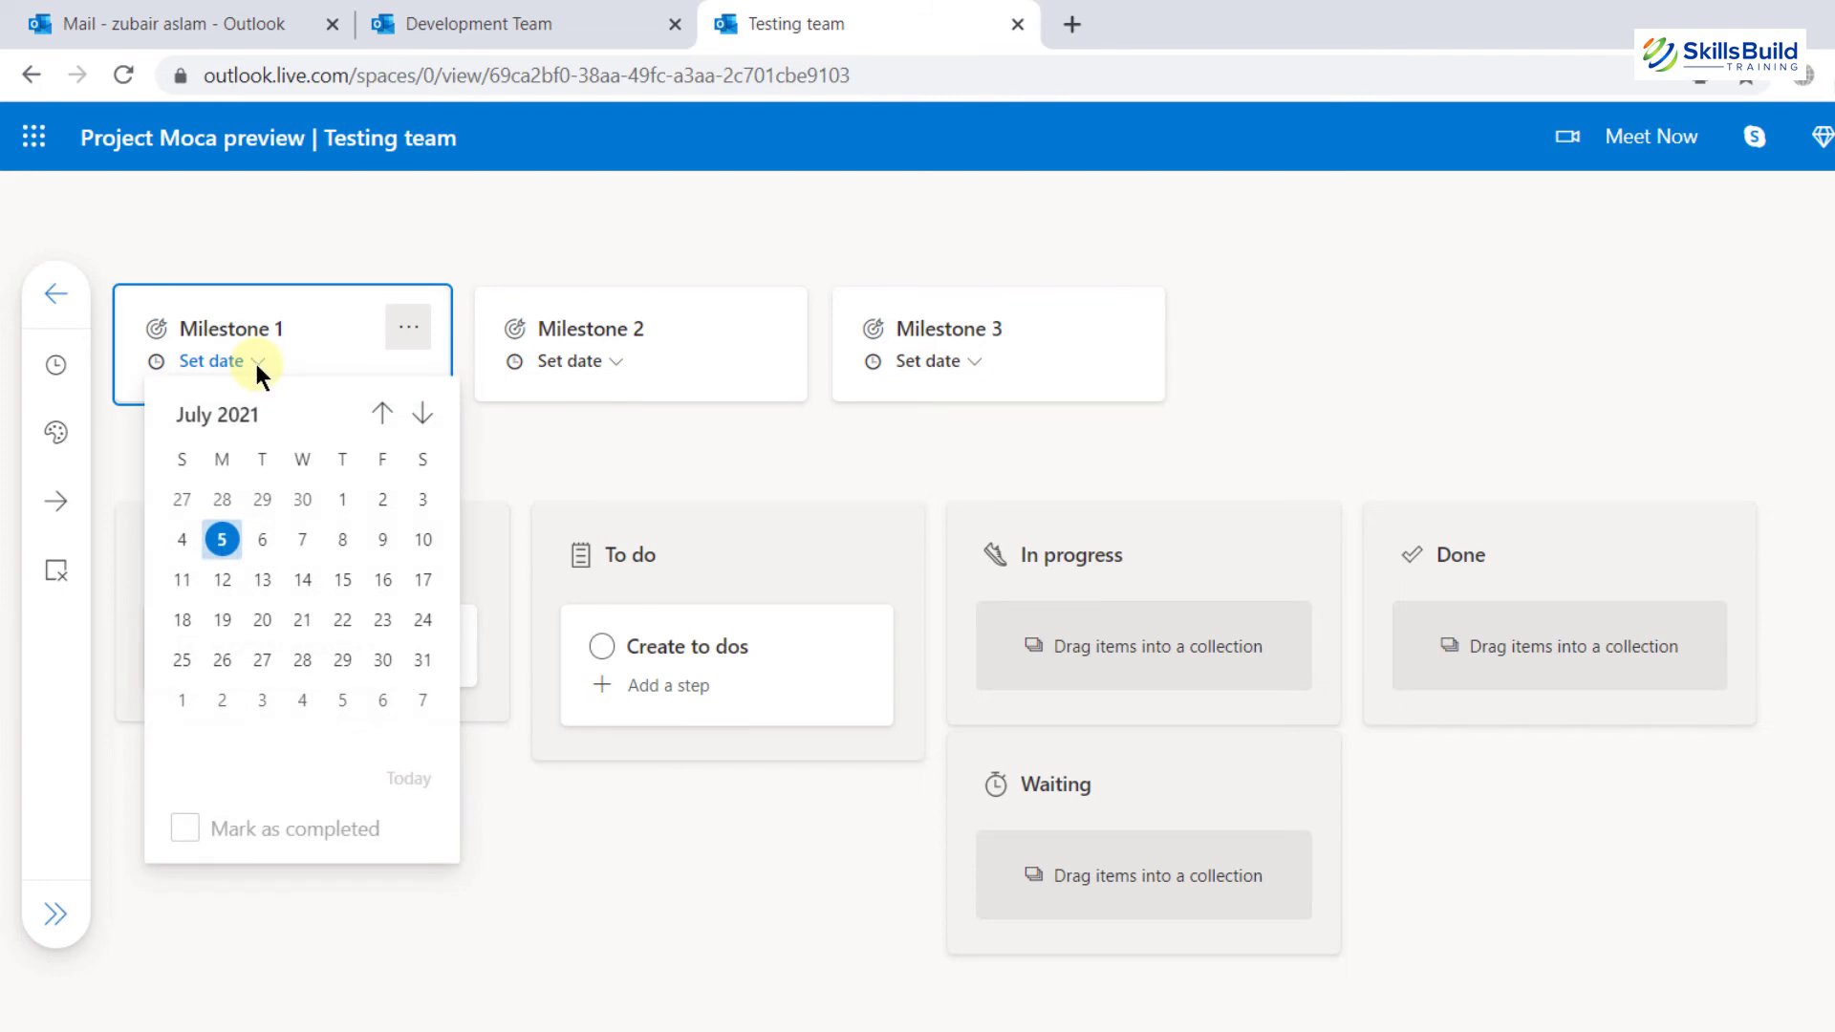
pyautogui.click(531, 260)
pyautogui.click(328, 347)
pyautogui.write('U')
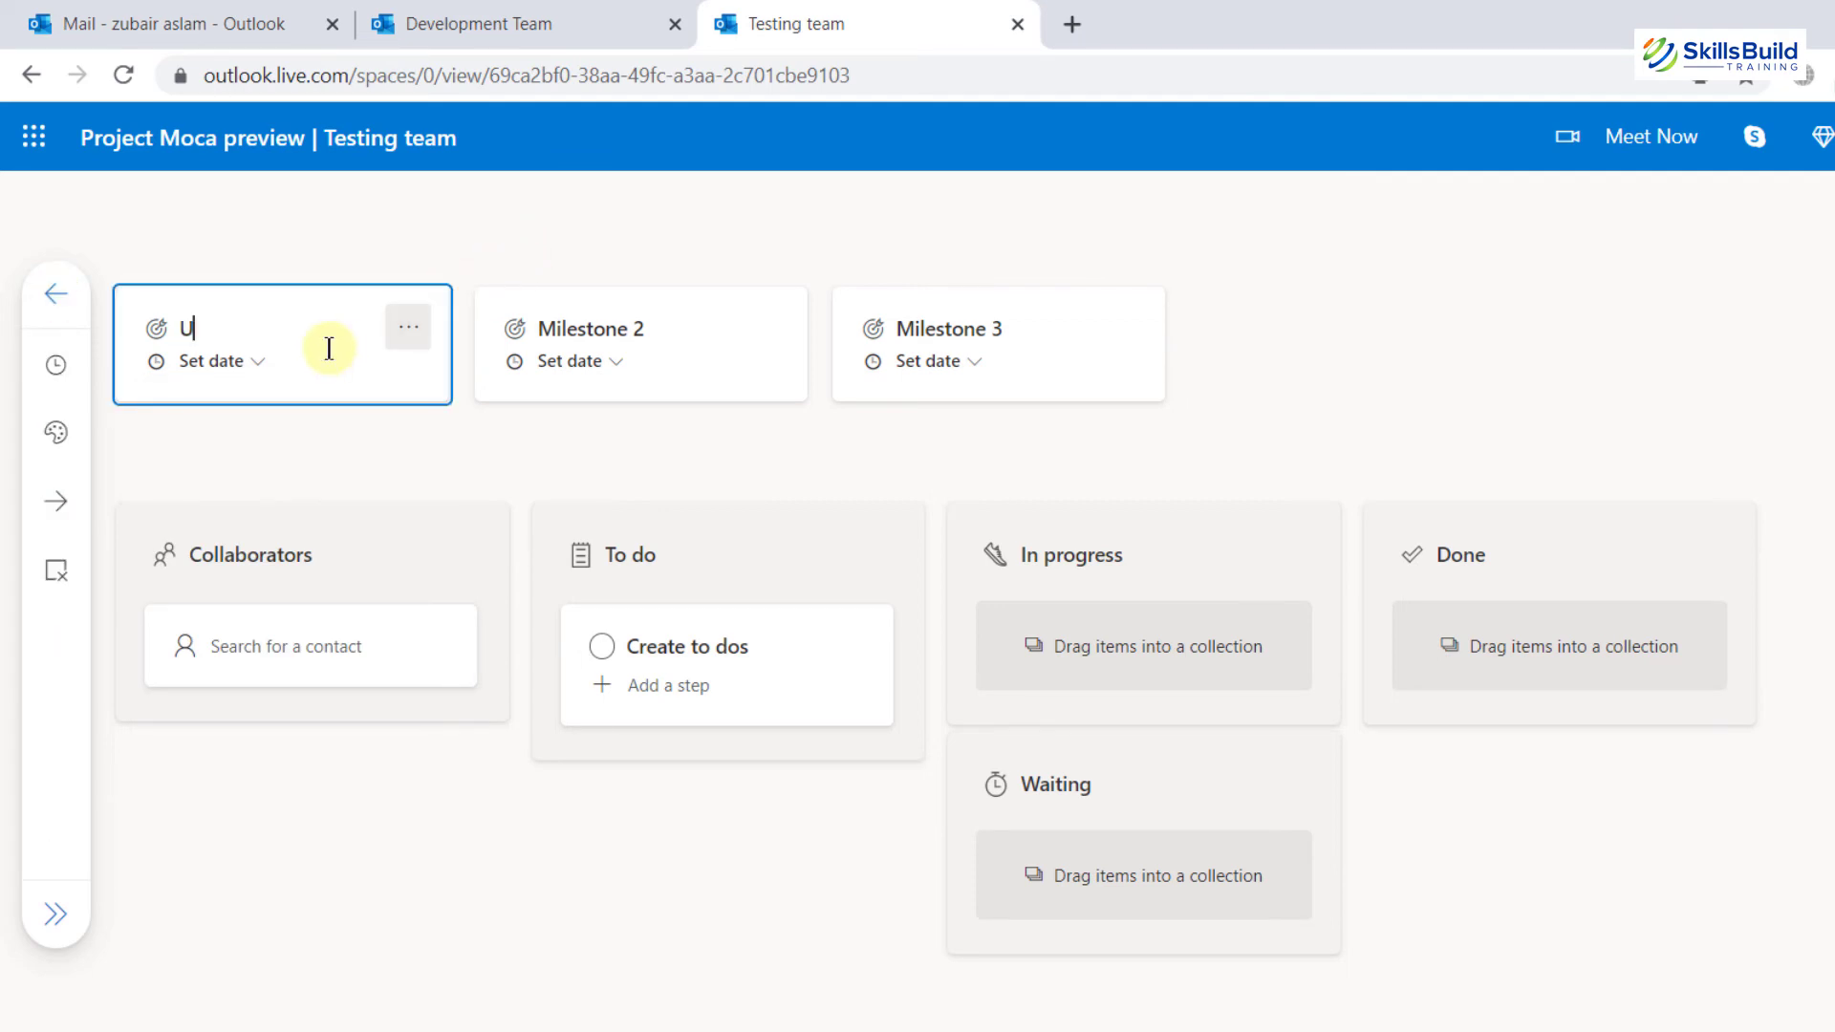
pyautogui.write('nit testing')
# - Rename Milestone 2 as "Integration testing" and Milestone 3 as "System testing"
pyautogui.click(700, 325)
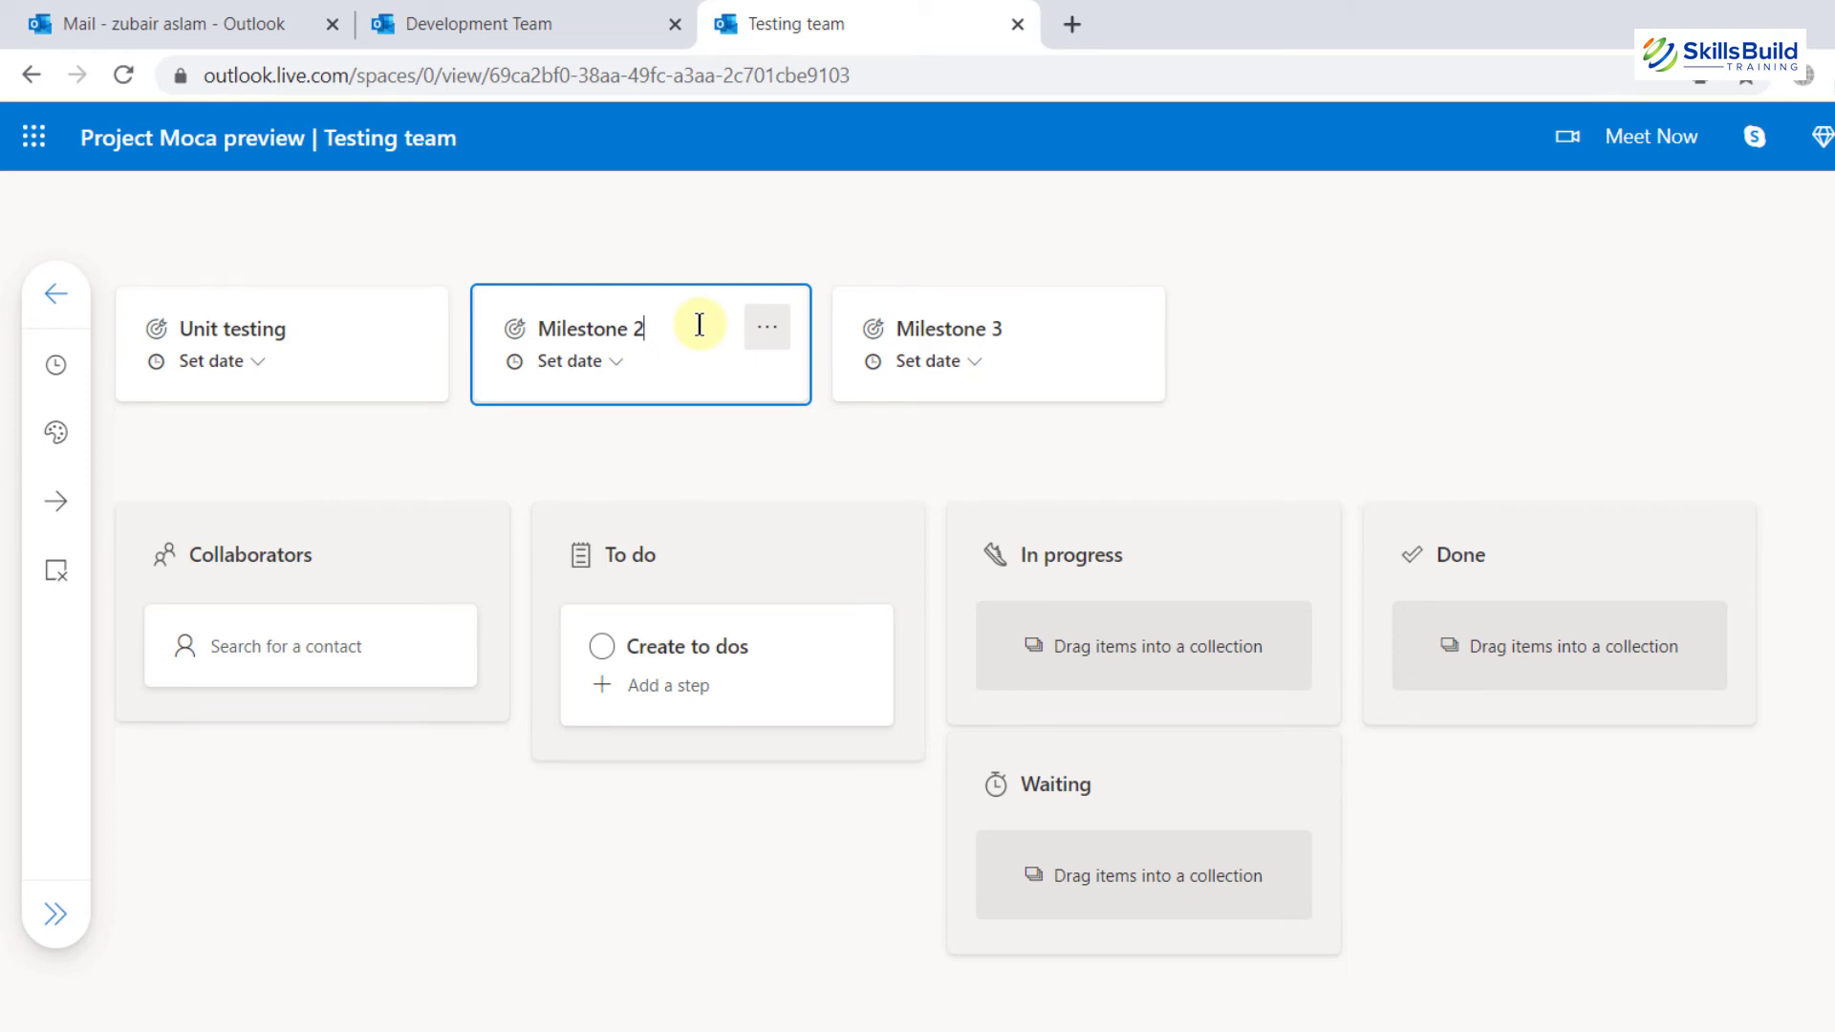
pyautogui.tripleClick(699, 325)
pyautogui.write('Integration testing')
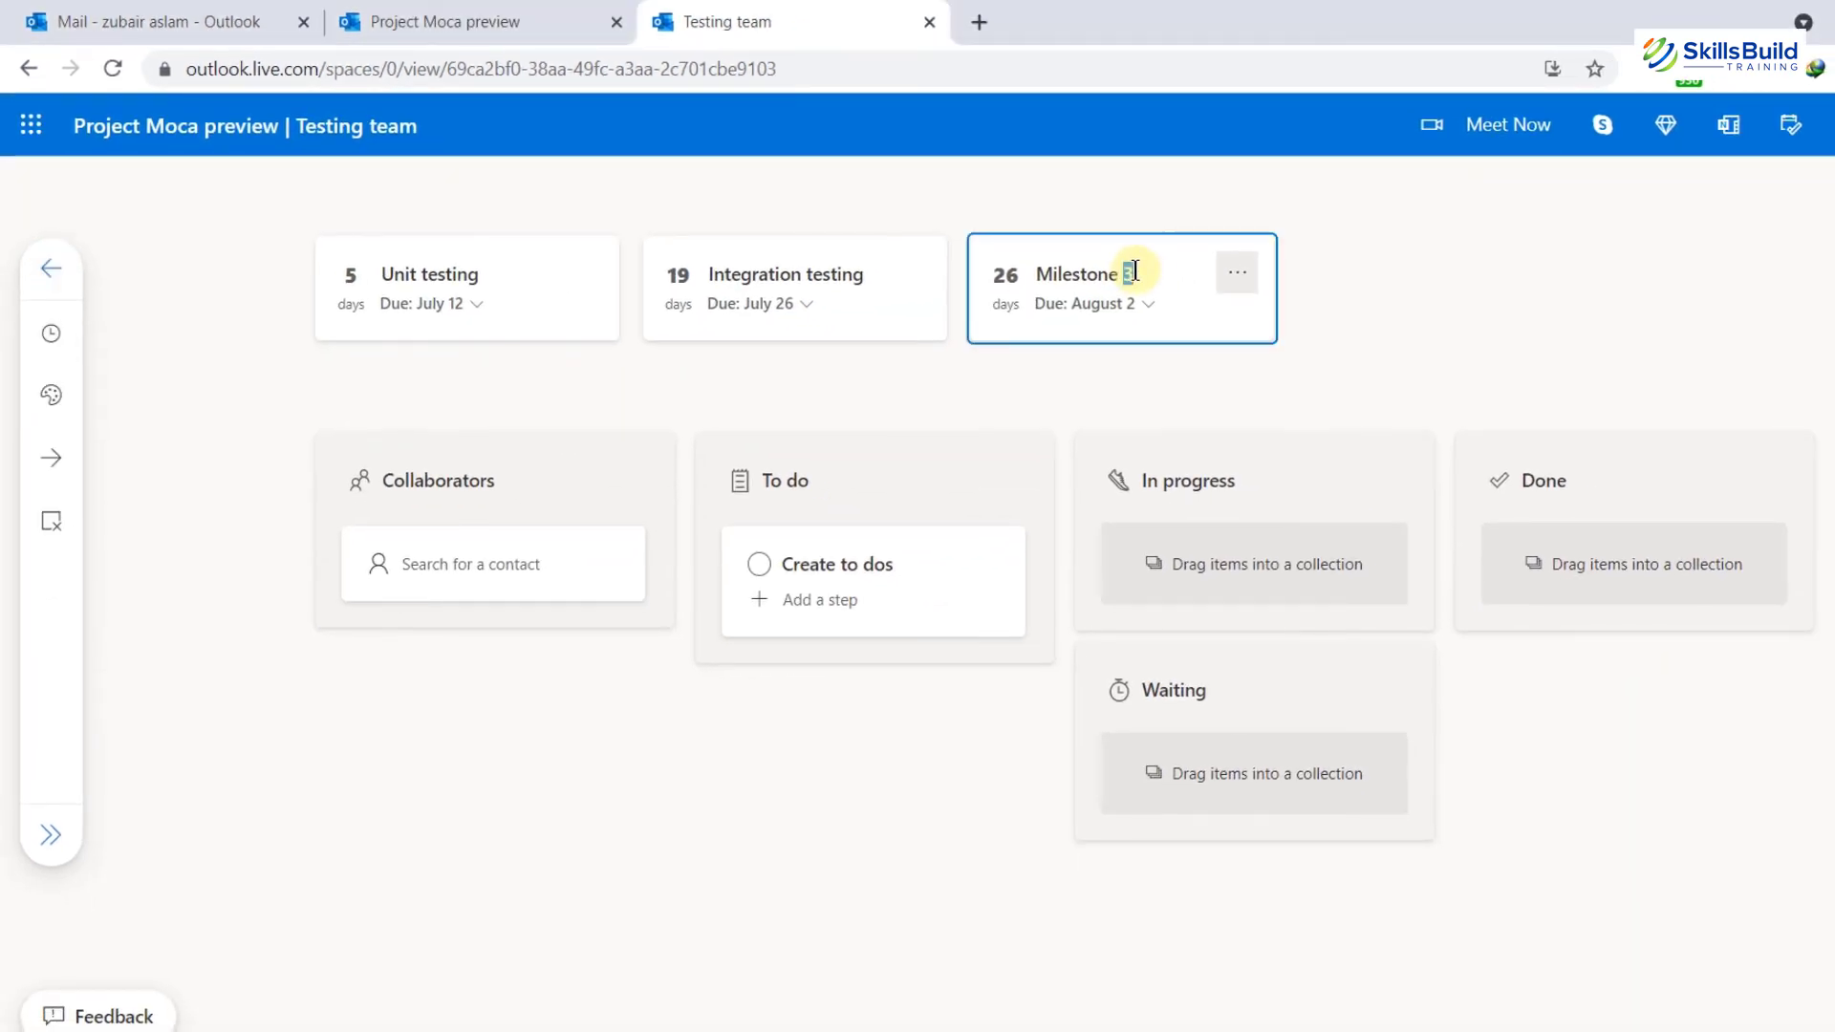
pyautogui.tripleClick(1134, 271)
pyautogui.write('System testing')
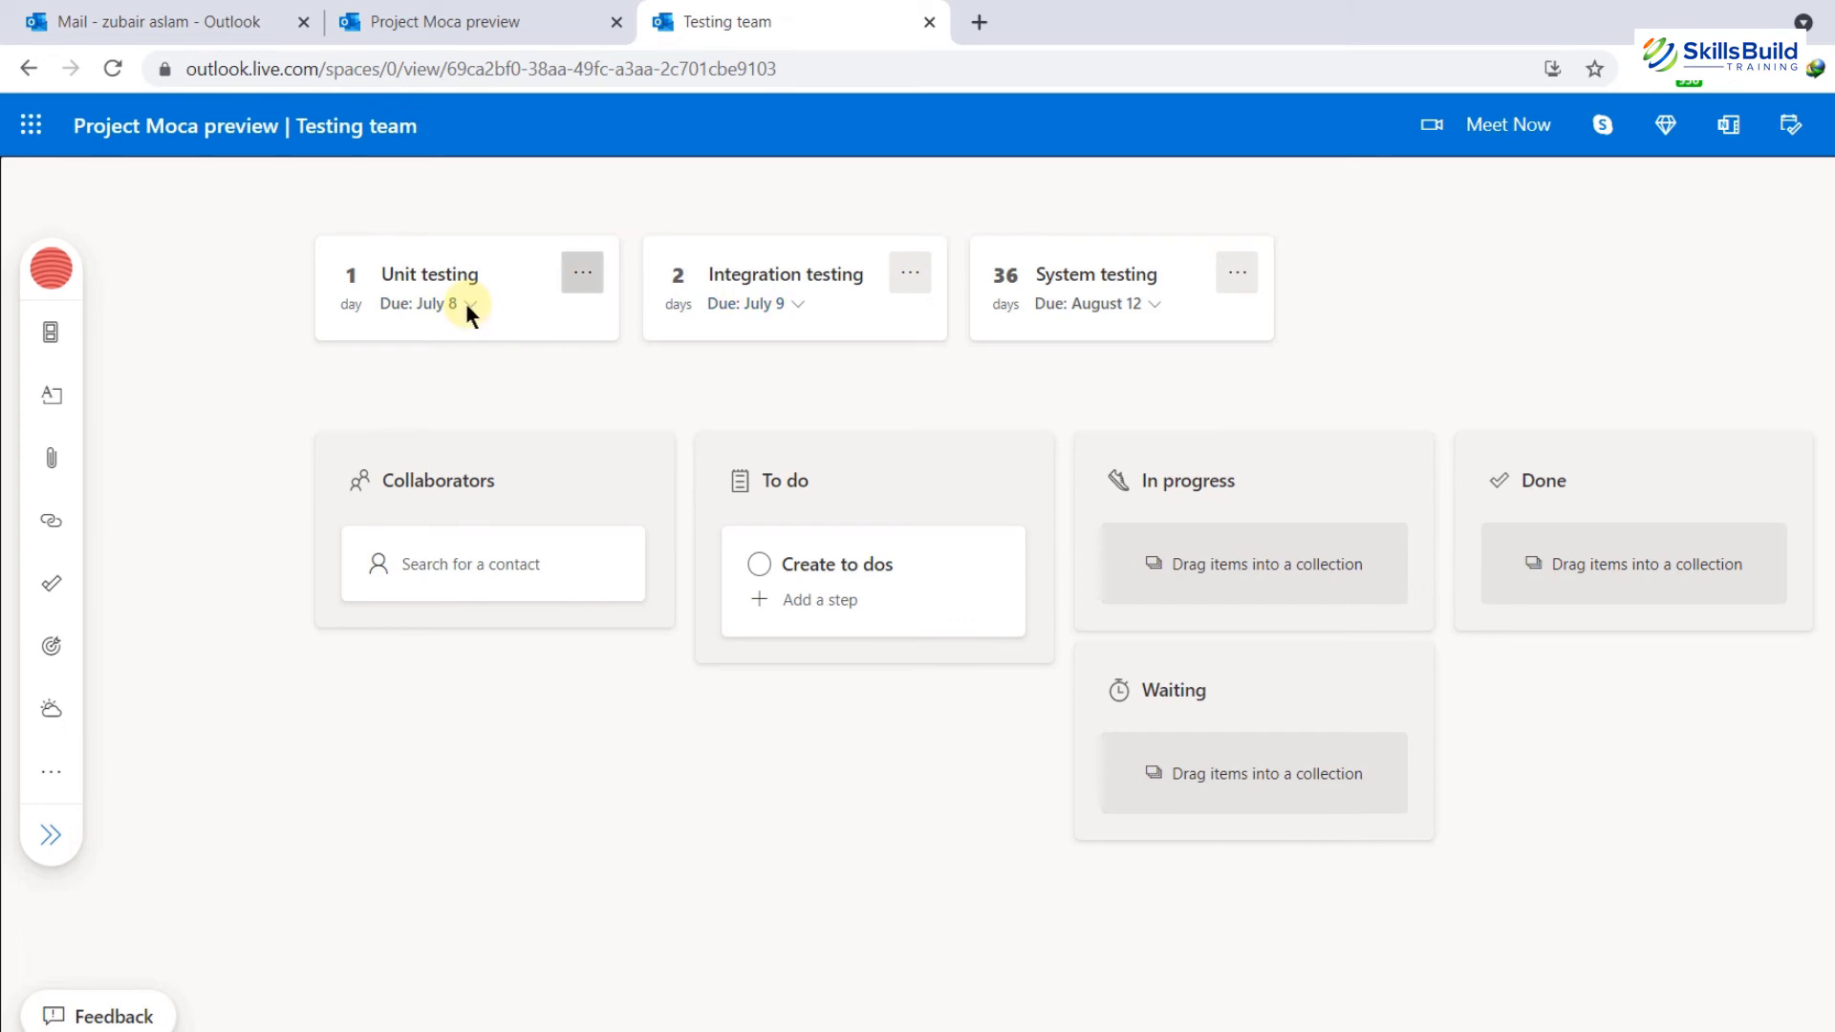
# - Set the due dates to July 12 for Unit testing, July 26 for Integration testing and September 6 for System testing
pyautogui.click(467, 304)
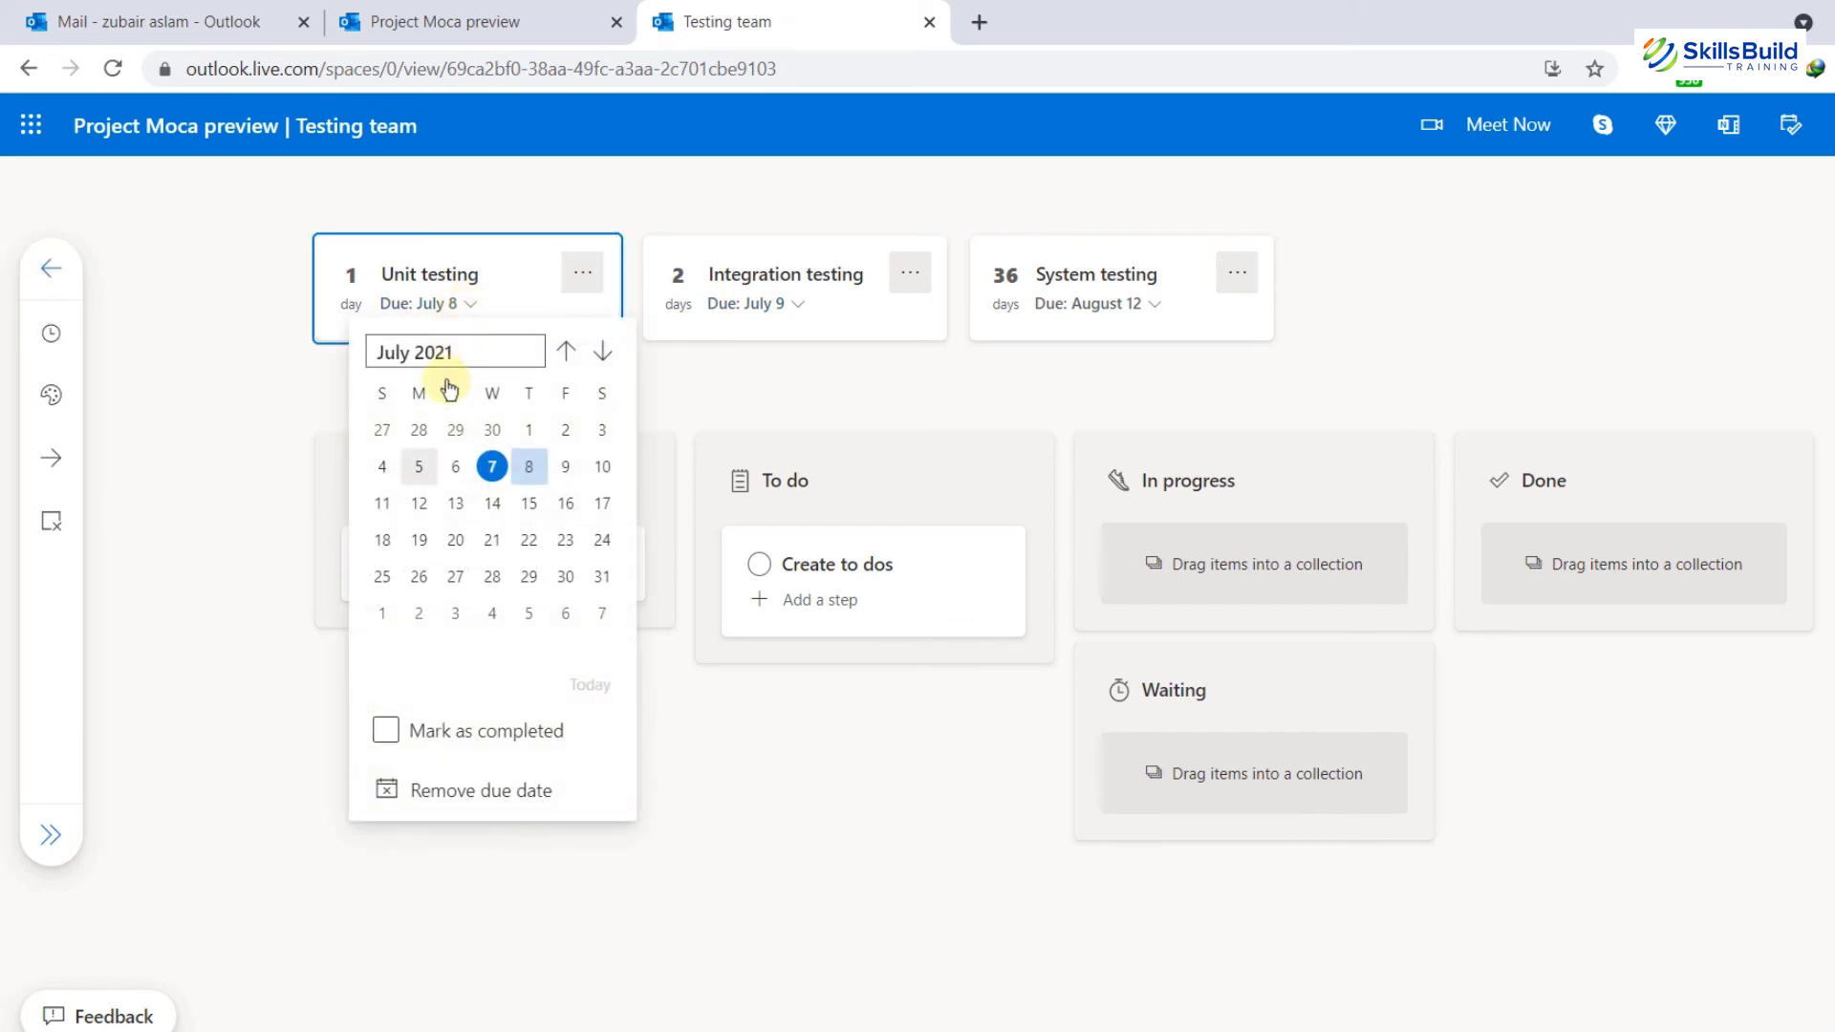
pyautogui.click(417, 506)
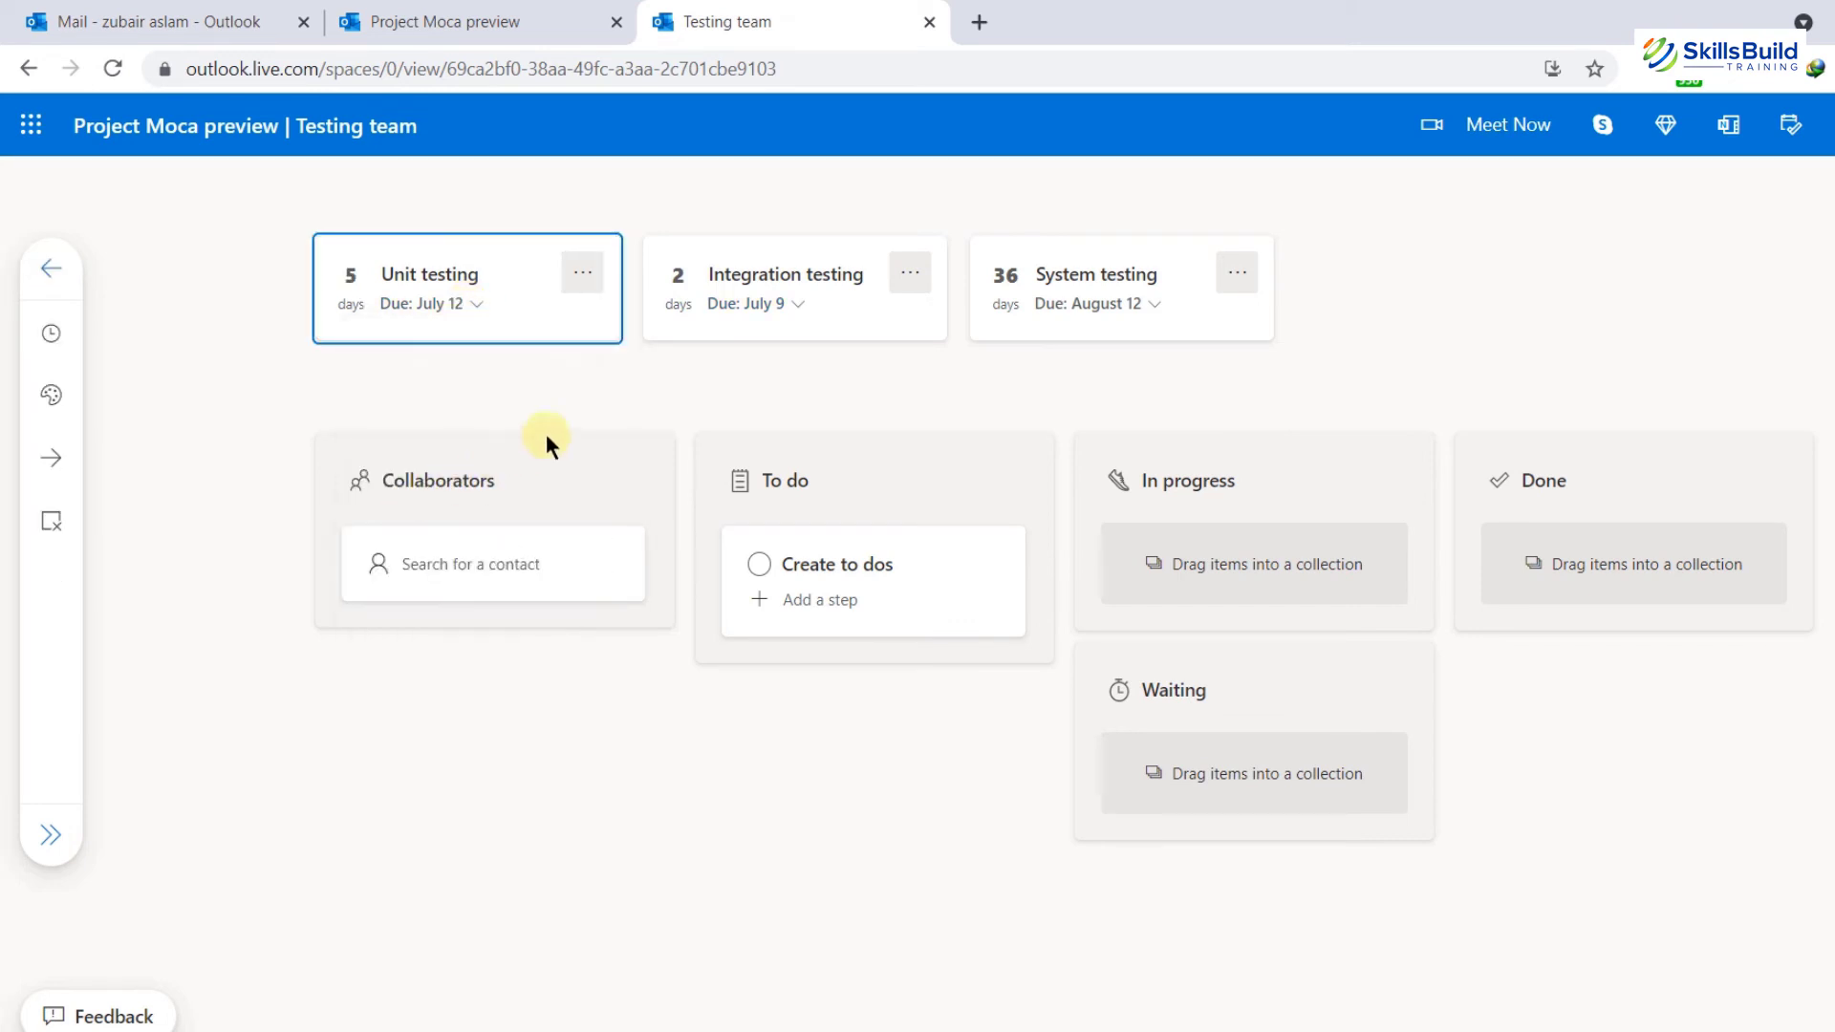
pyautogui.click(795, 304)
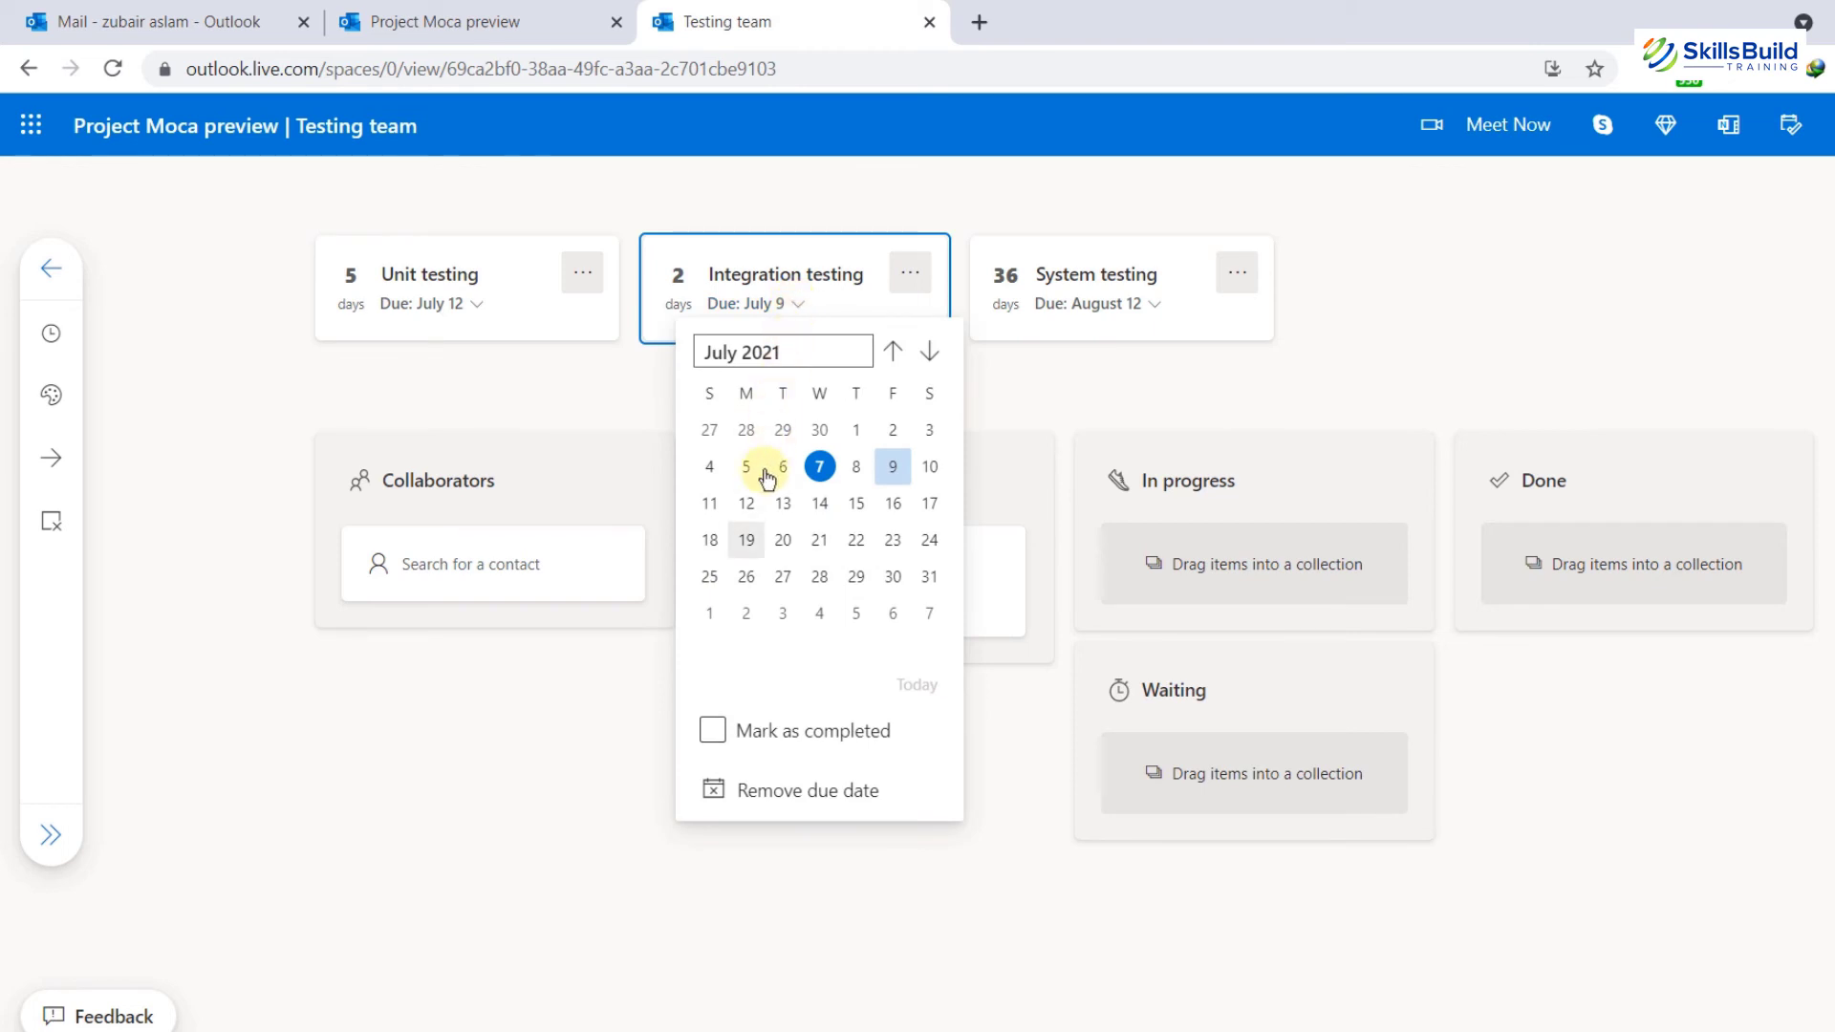
pyautogui.click(746, 576)
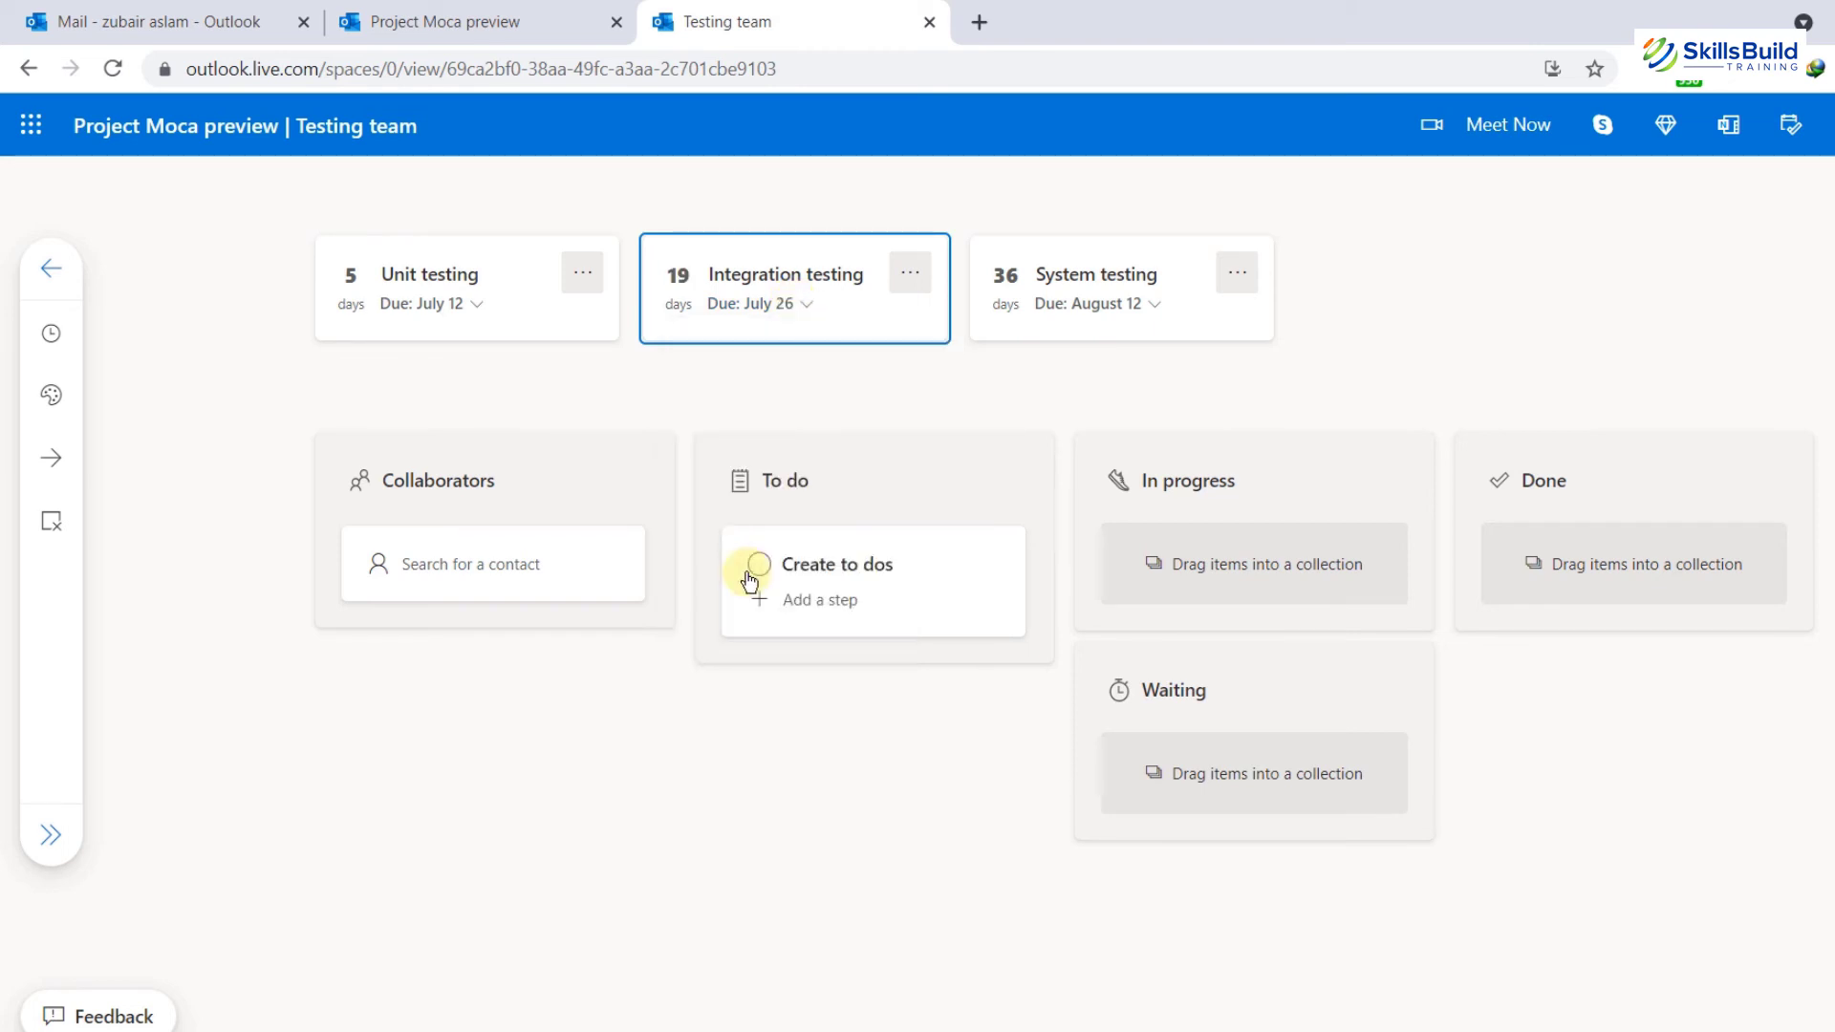
pyautogui.click(1152, 304)
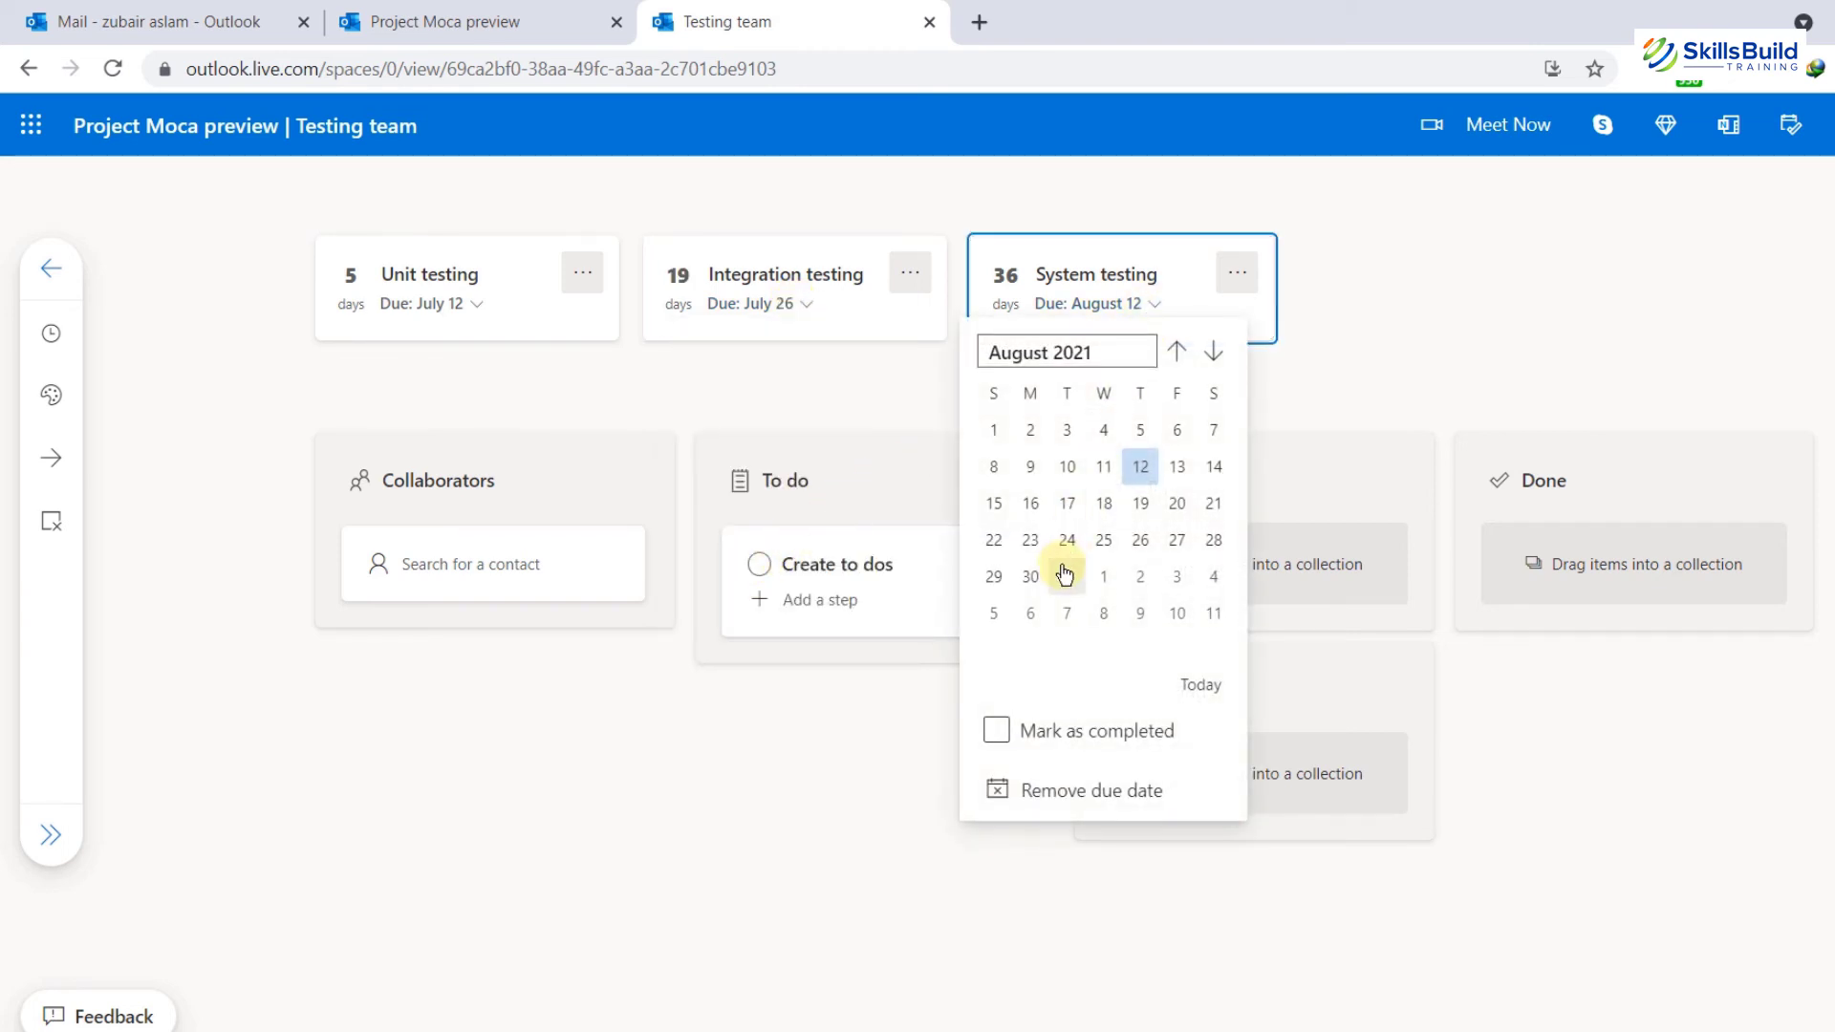
pyautogui.click(1032, 614)
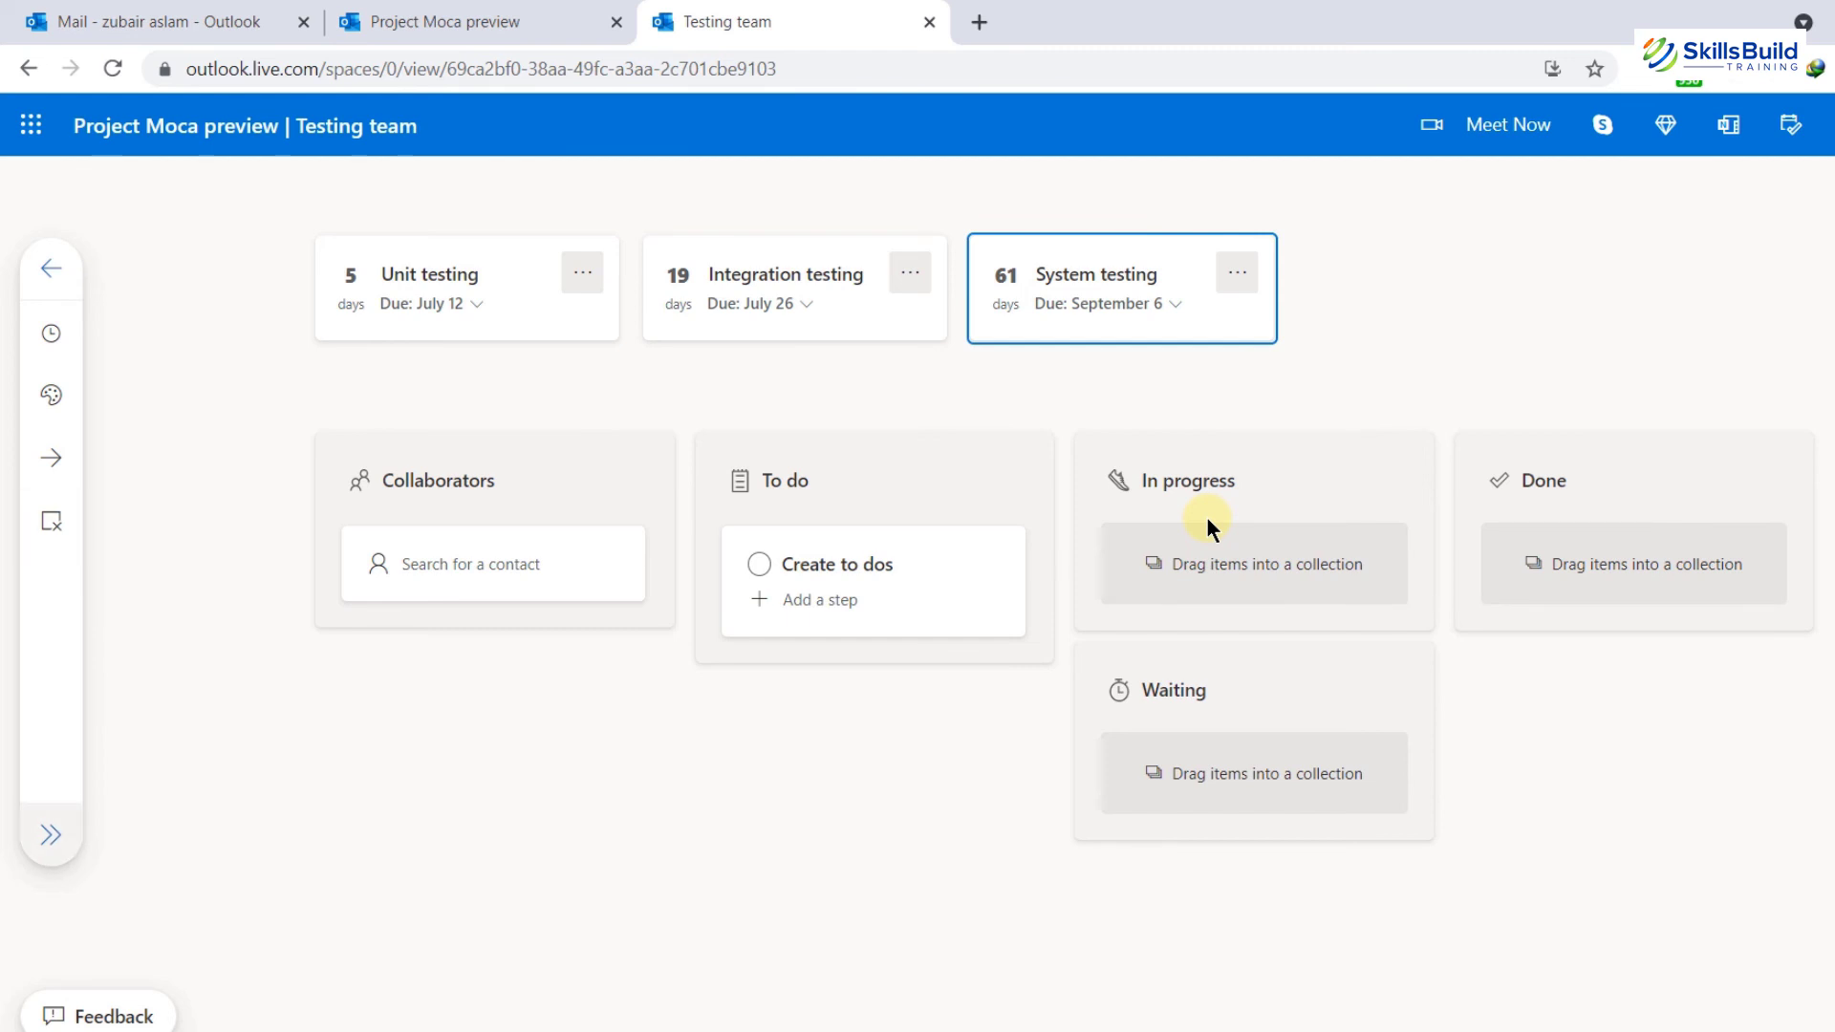
# - Add a blank note to the board and place it beside the System testing milestone
pyautogui.click(55, 825)
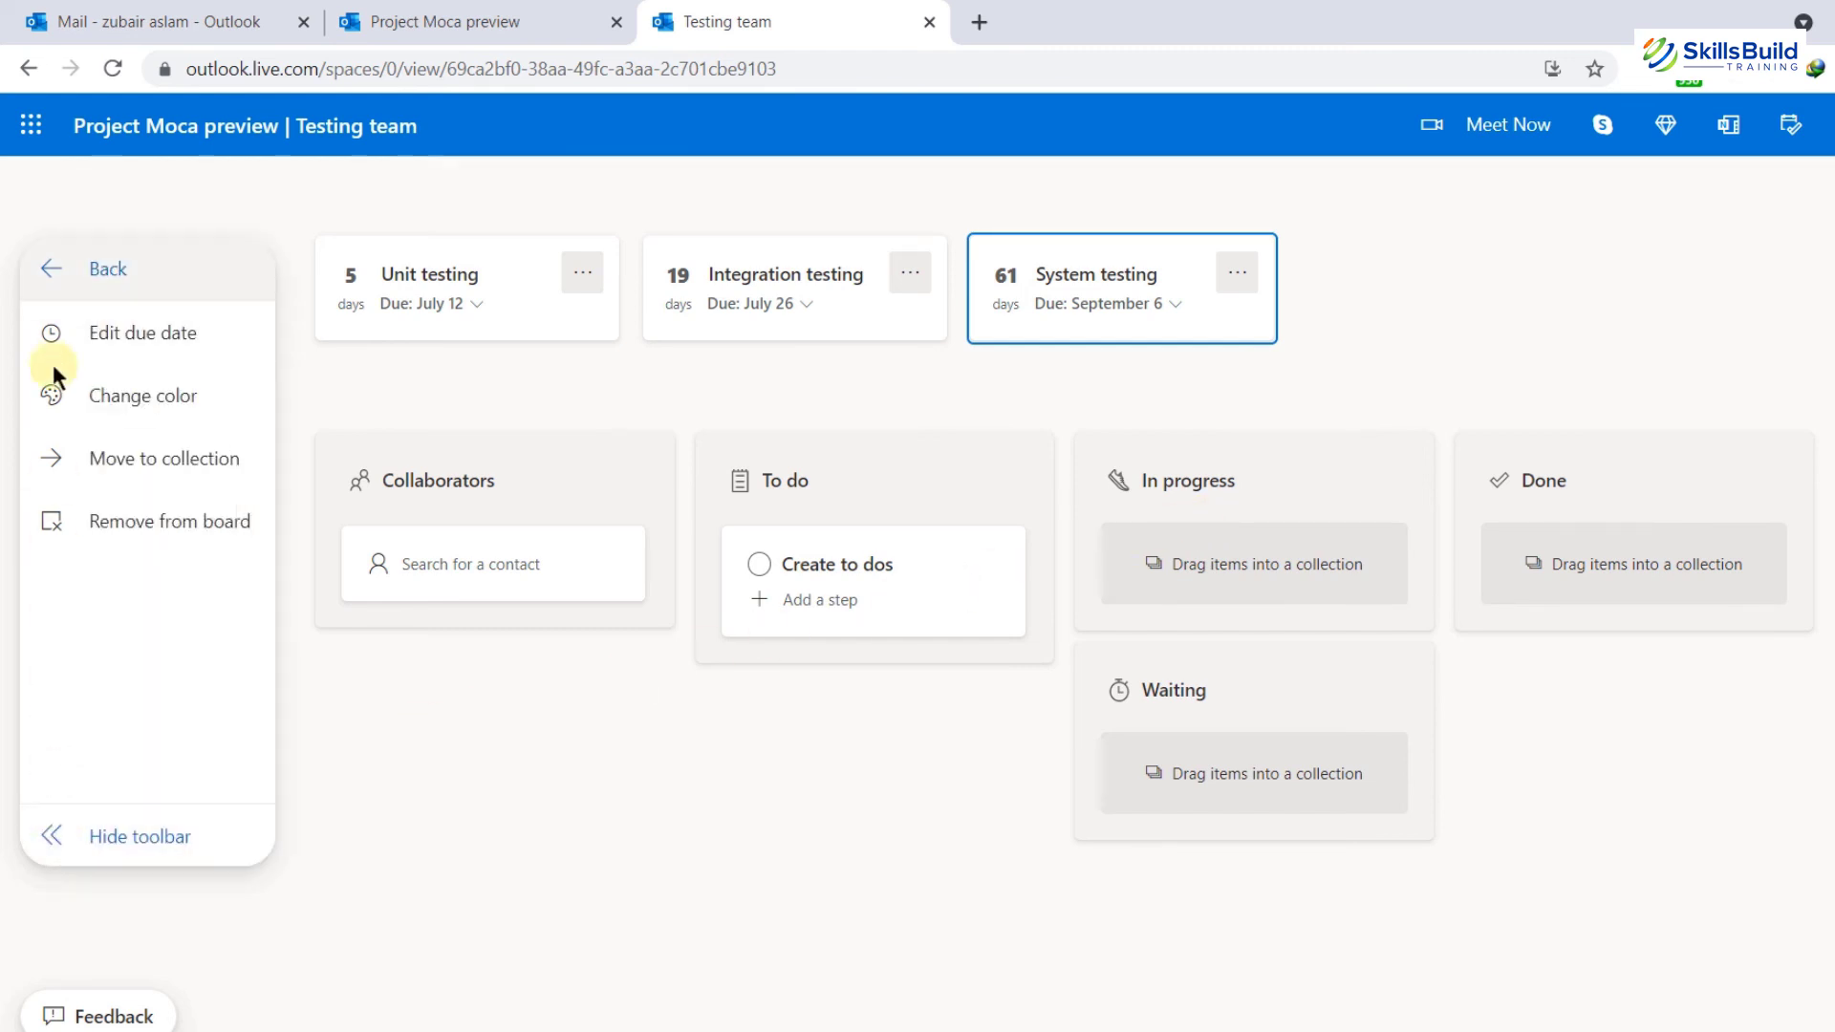
pyautogui.click(53, 266)
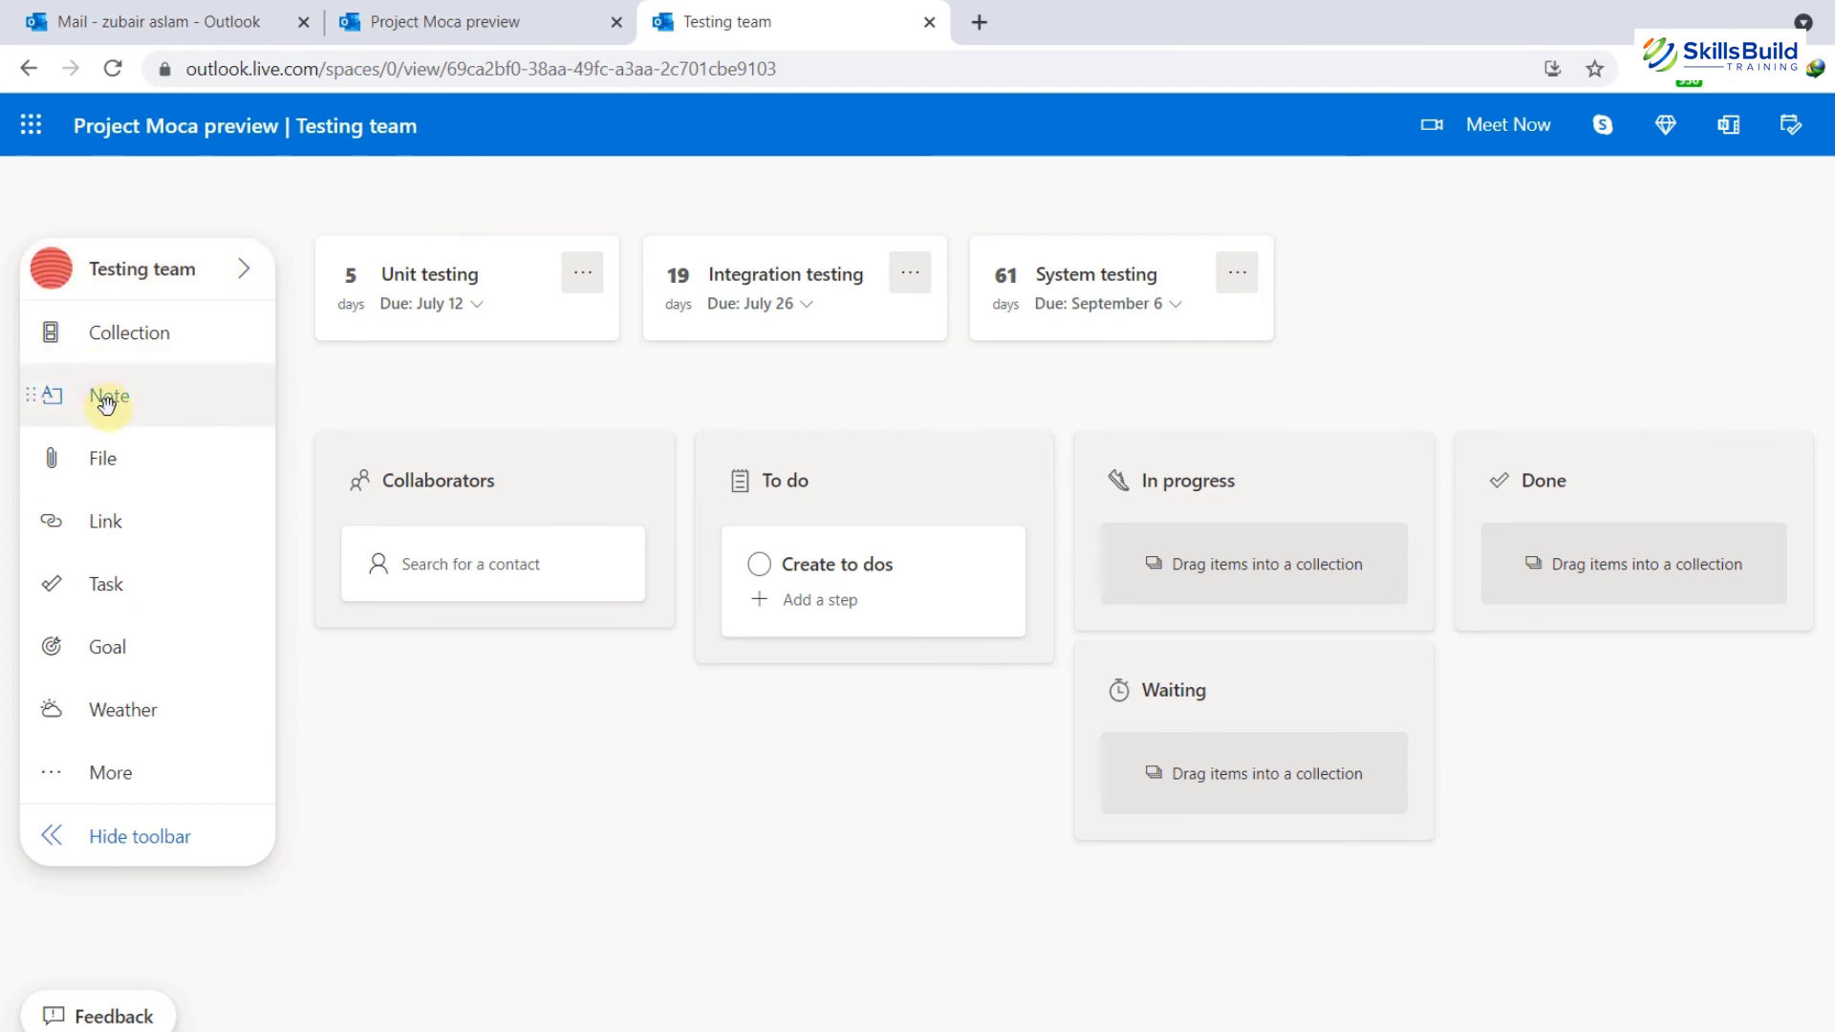
pyautogui.moveTo(102, 395); pyautogui.dragTo(1746, 304)
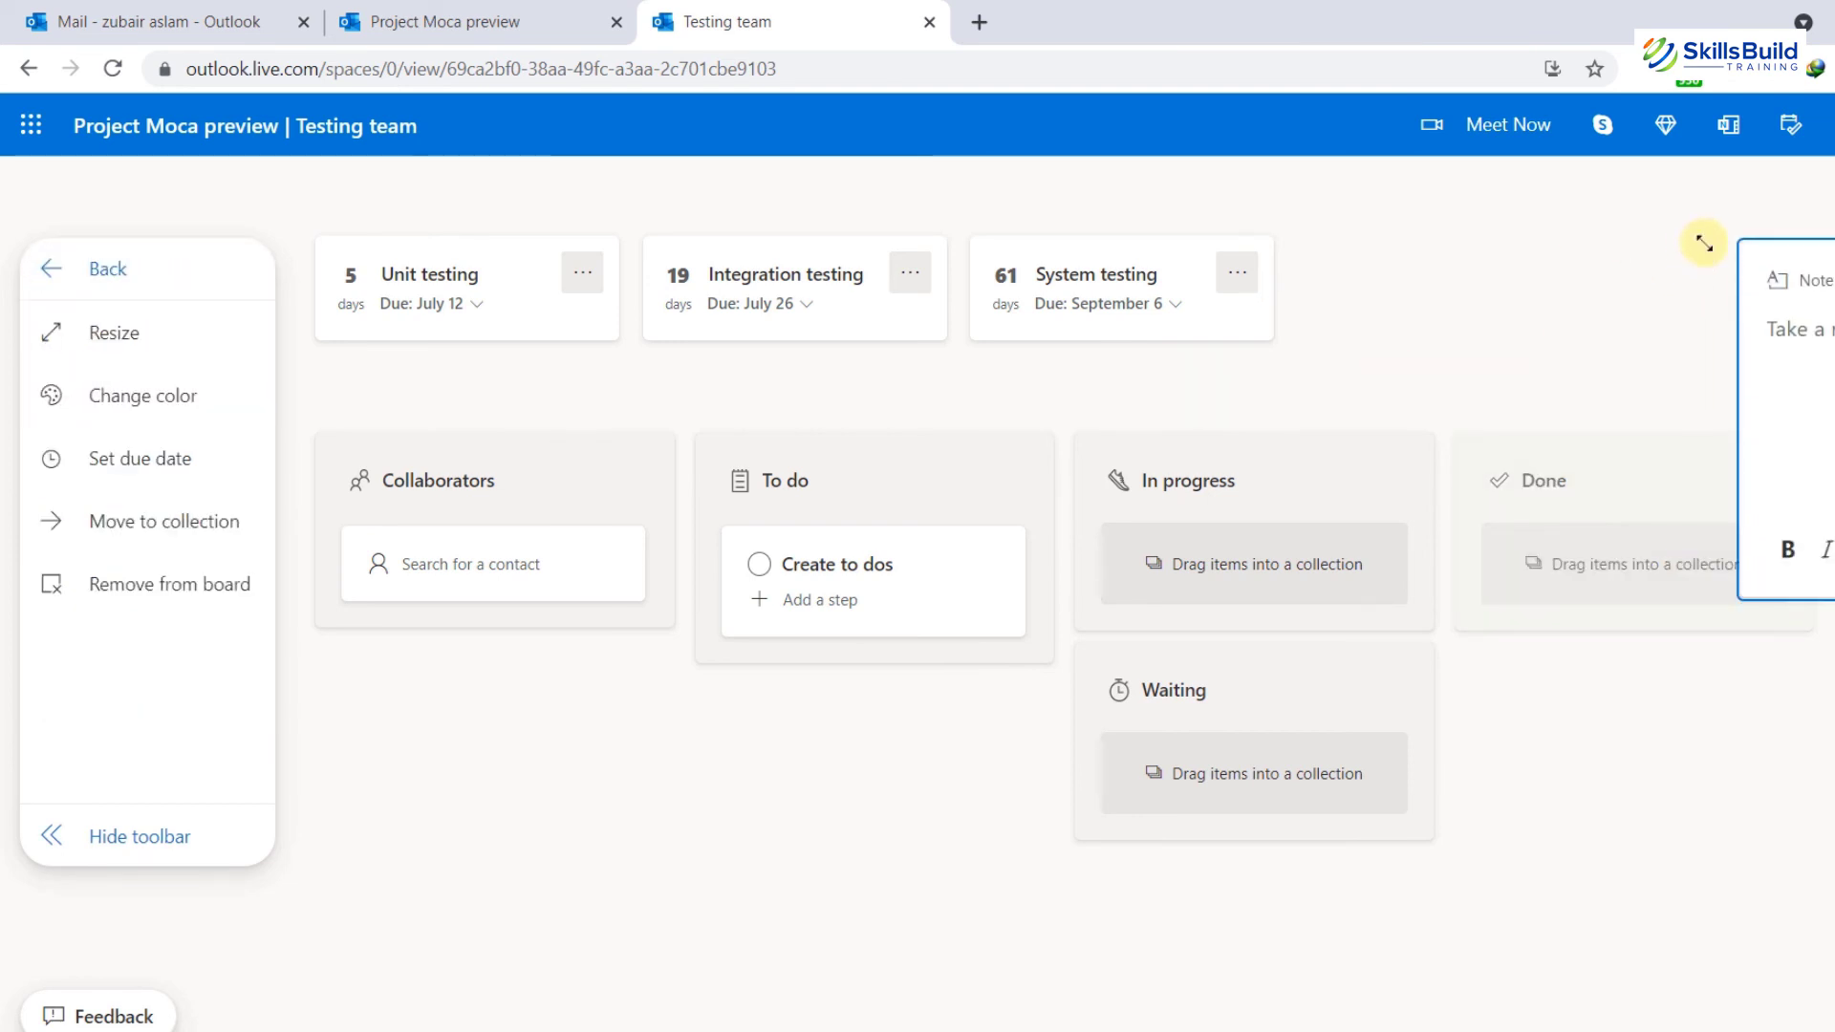
pyautogui.moveTo(1769, 232); pyautogui.dragTo(1446, 214)
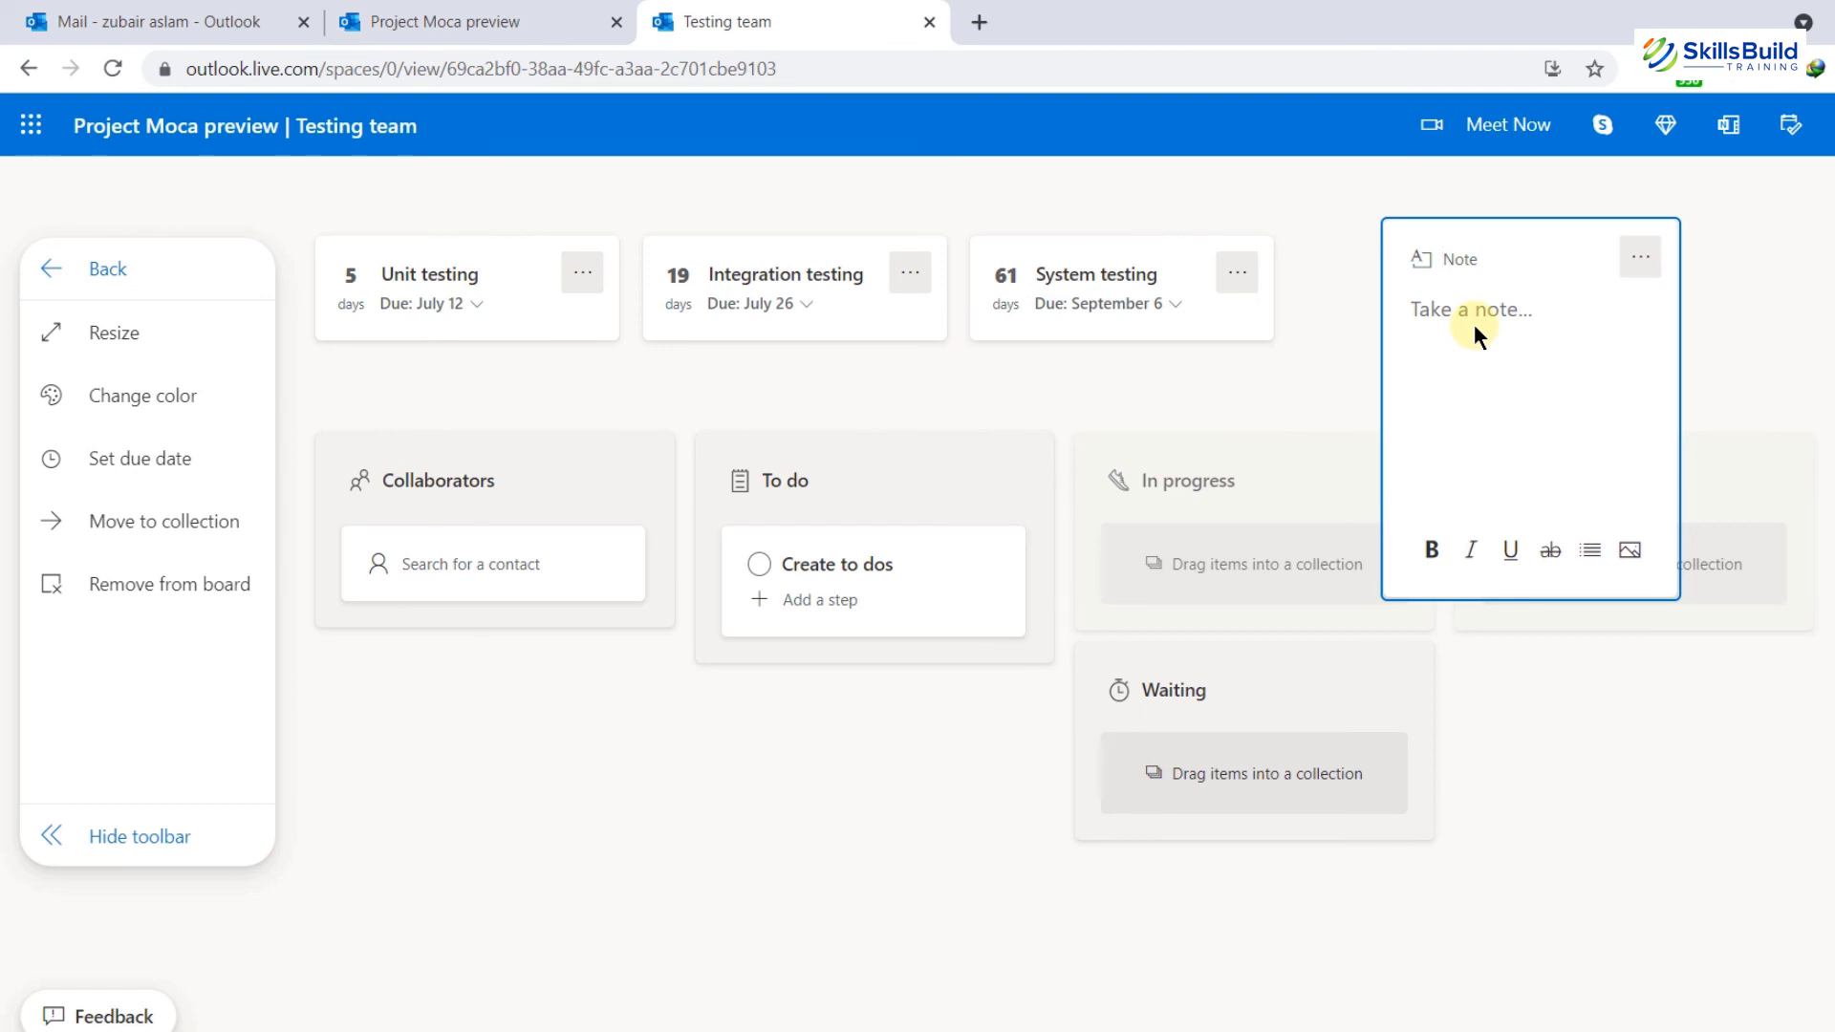
# - Add a task titled "use system and manual testing" below the Collaborators and To do collections and mark it as completed
pyautogui.click(40, 270)
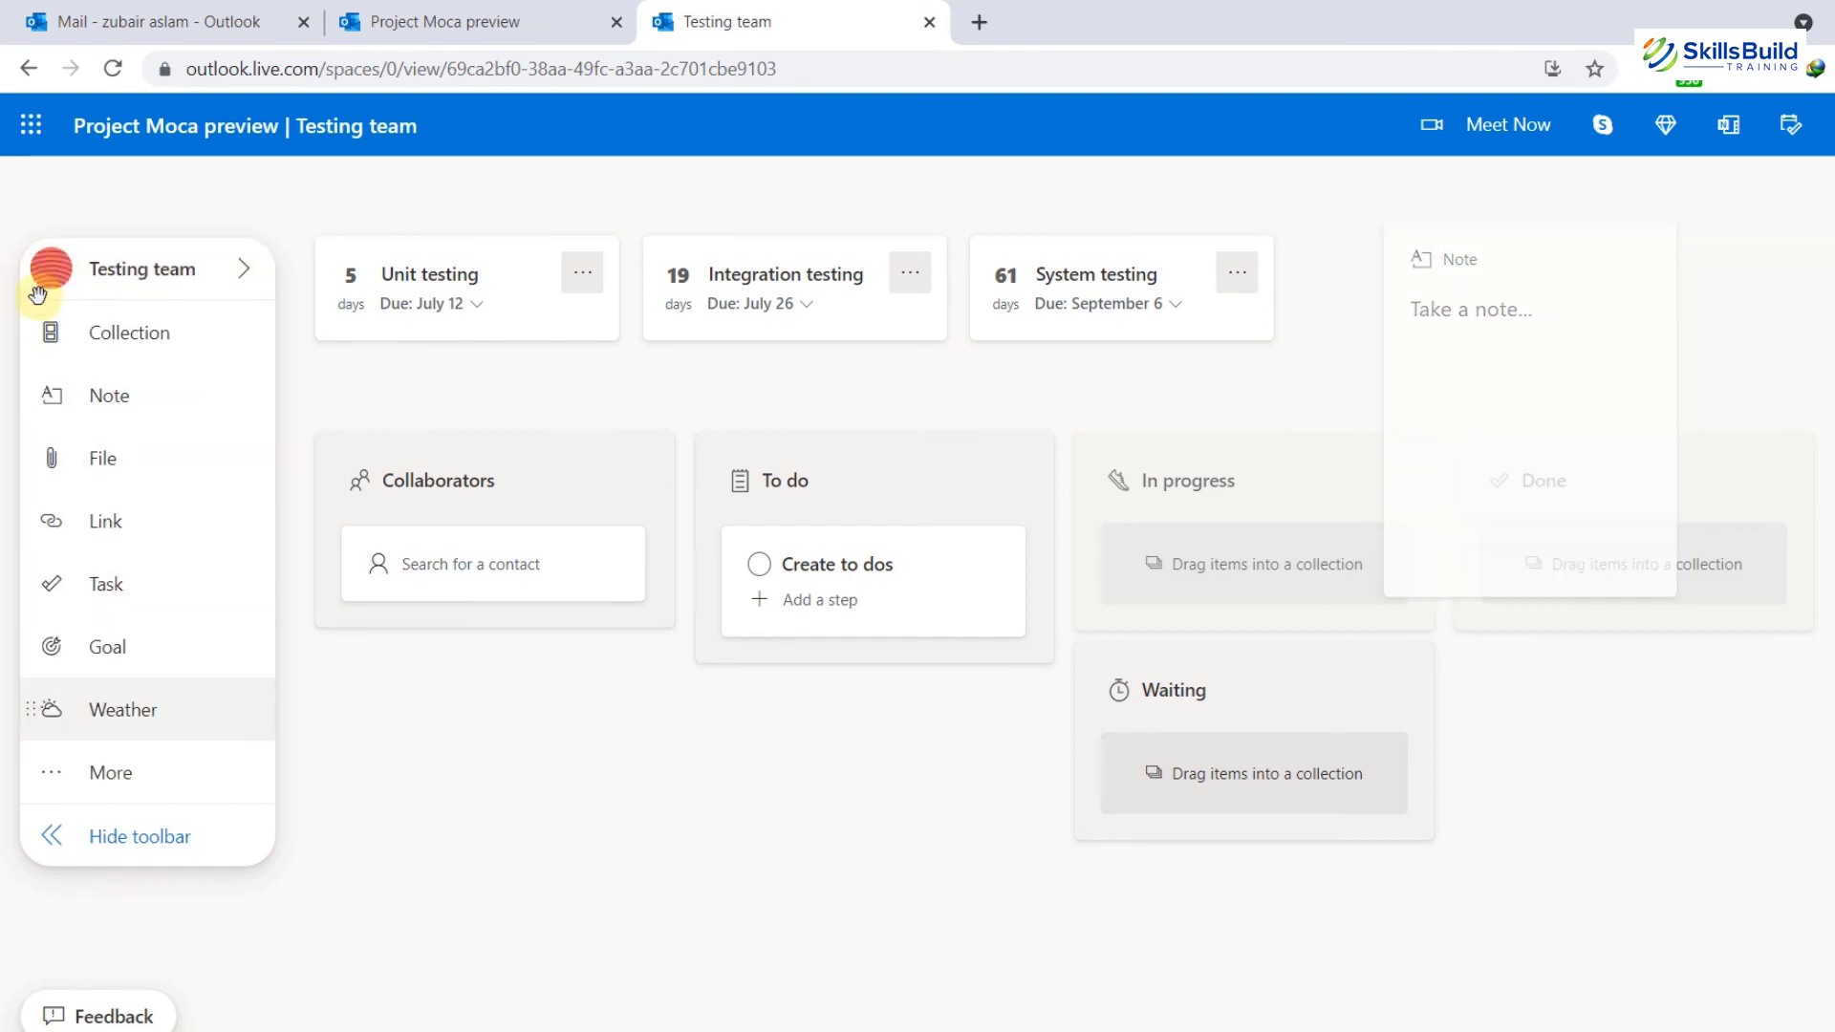
pyautogui.moveTo(110, 605); pyautogui.dragTo(547, 743)
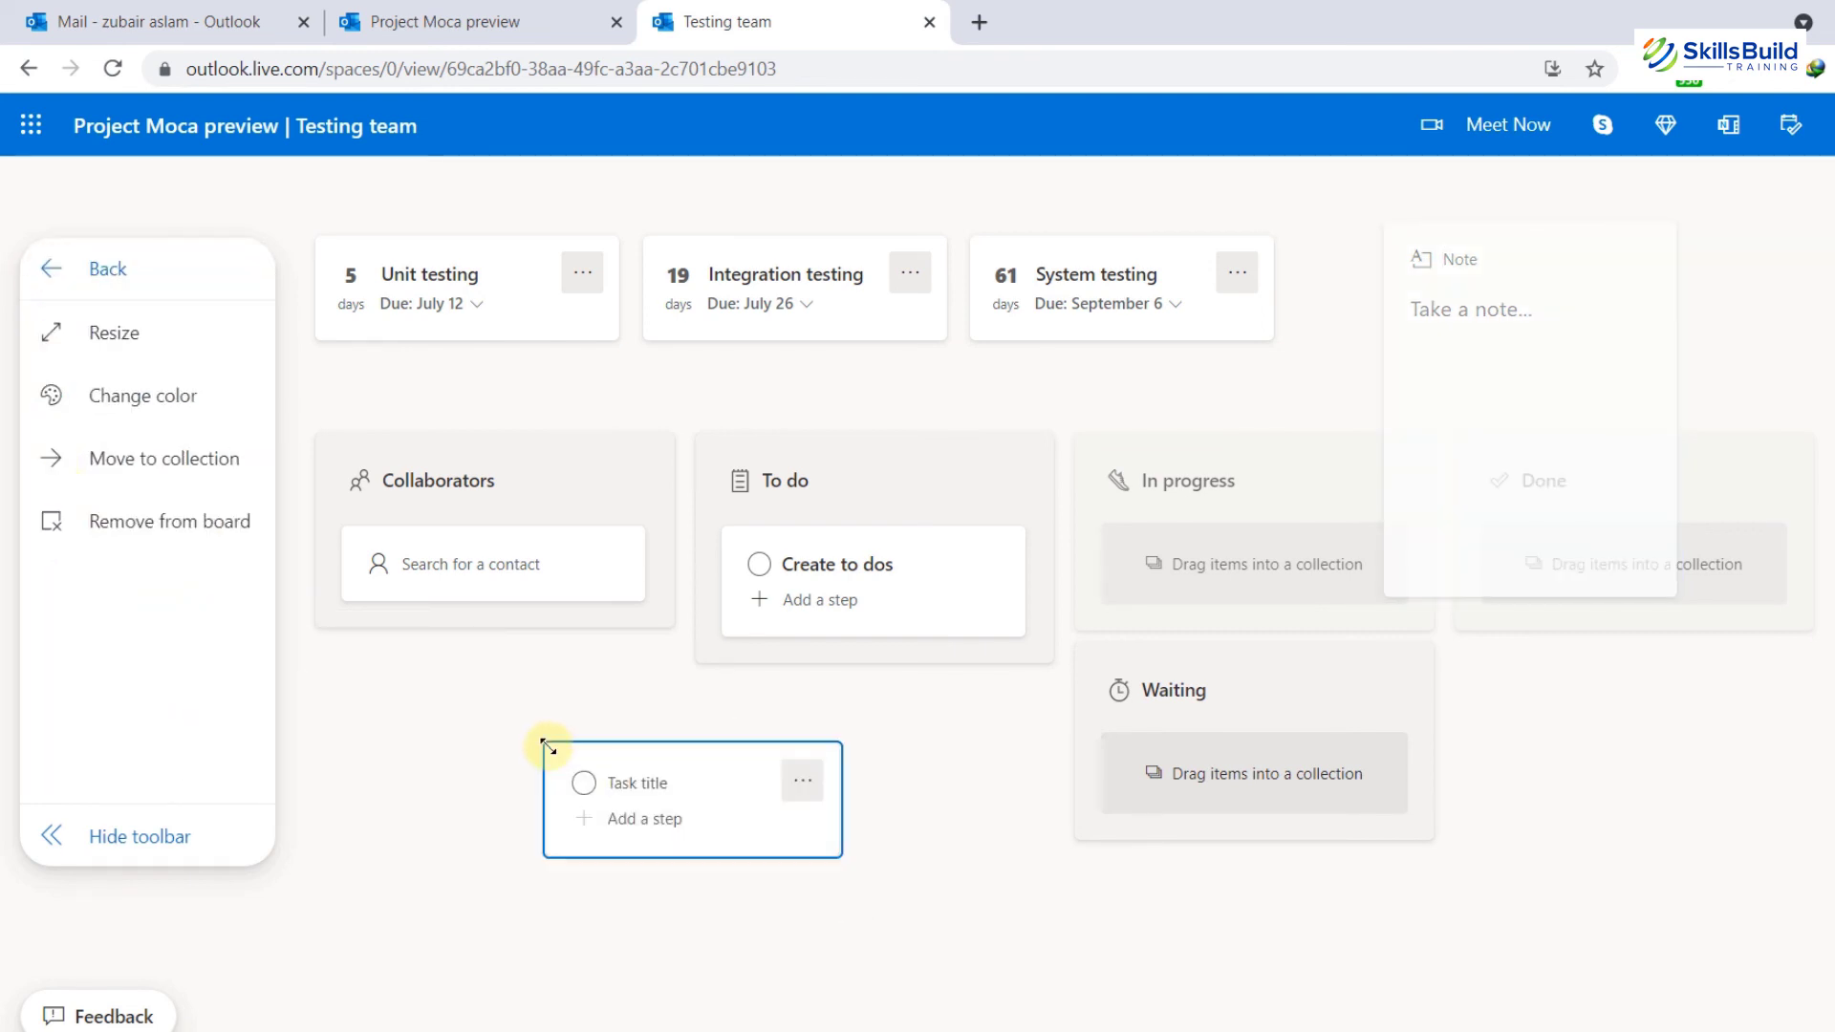
pyautogui.click(637, 788)
pyautogui.write('use system and manual testing')
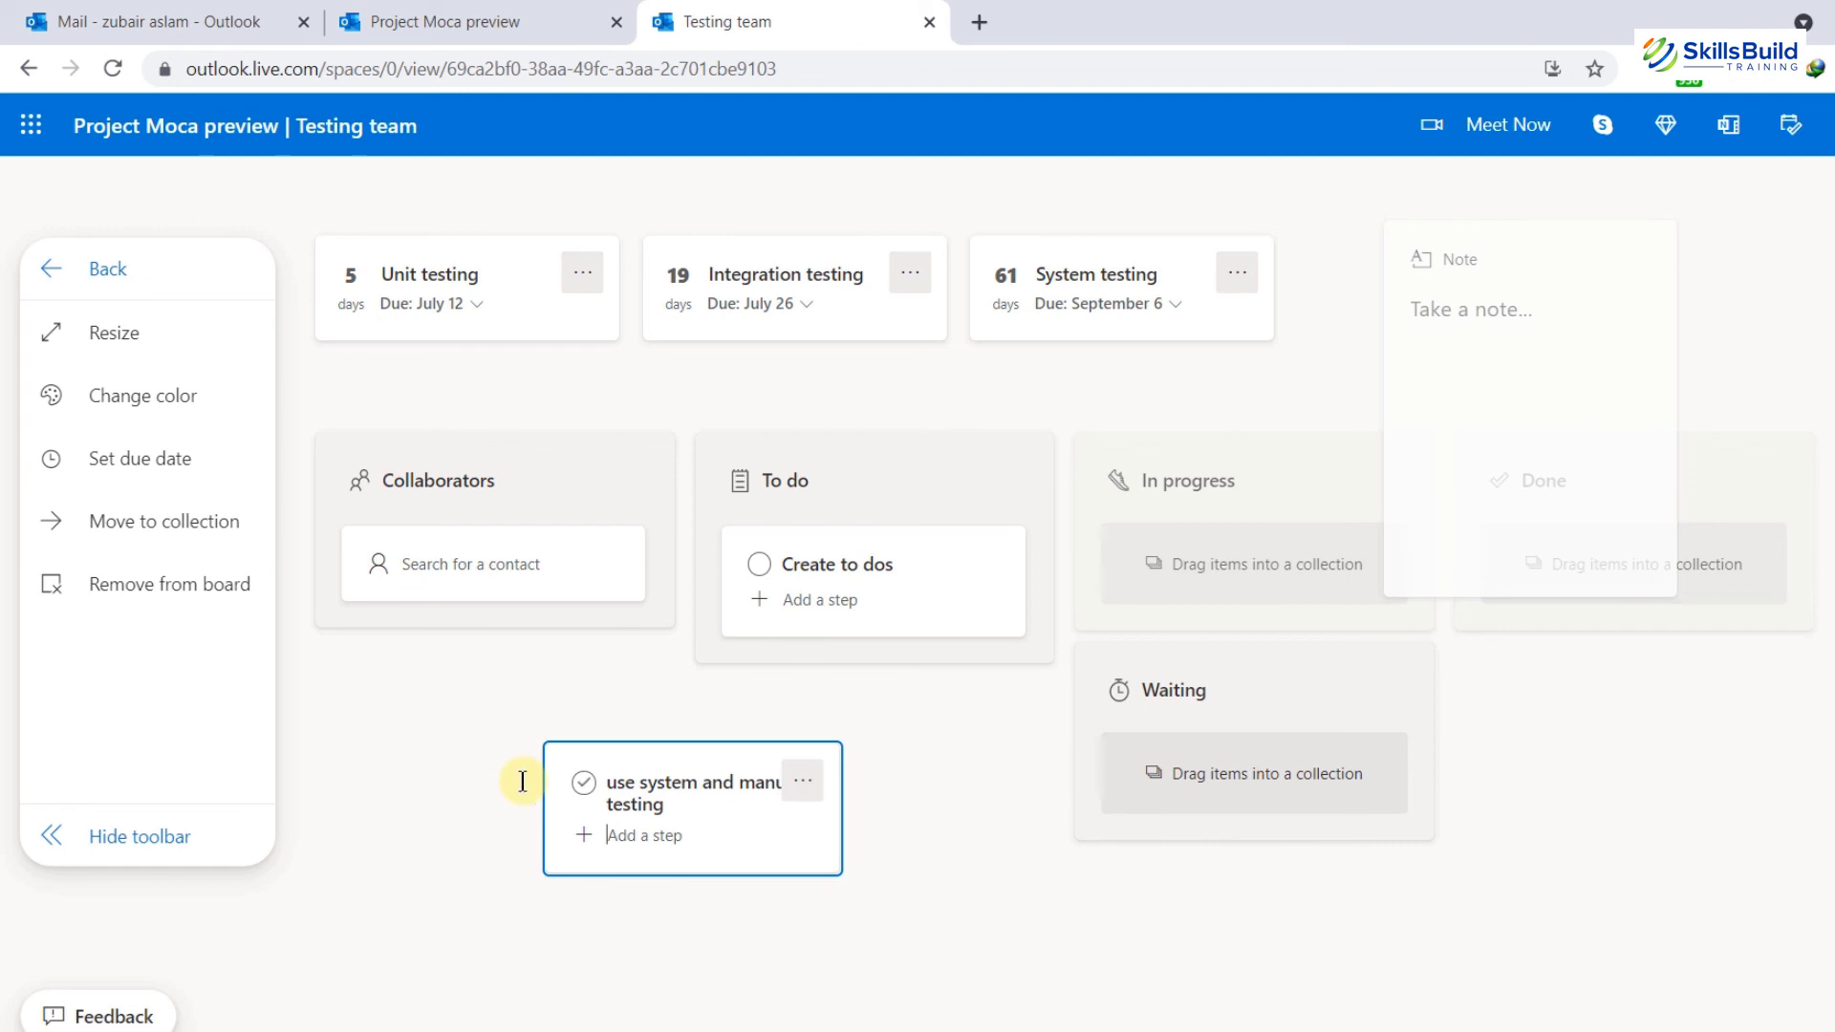
pyautogui.click(432, 800)
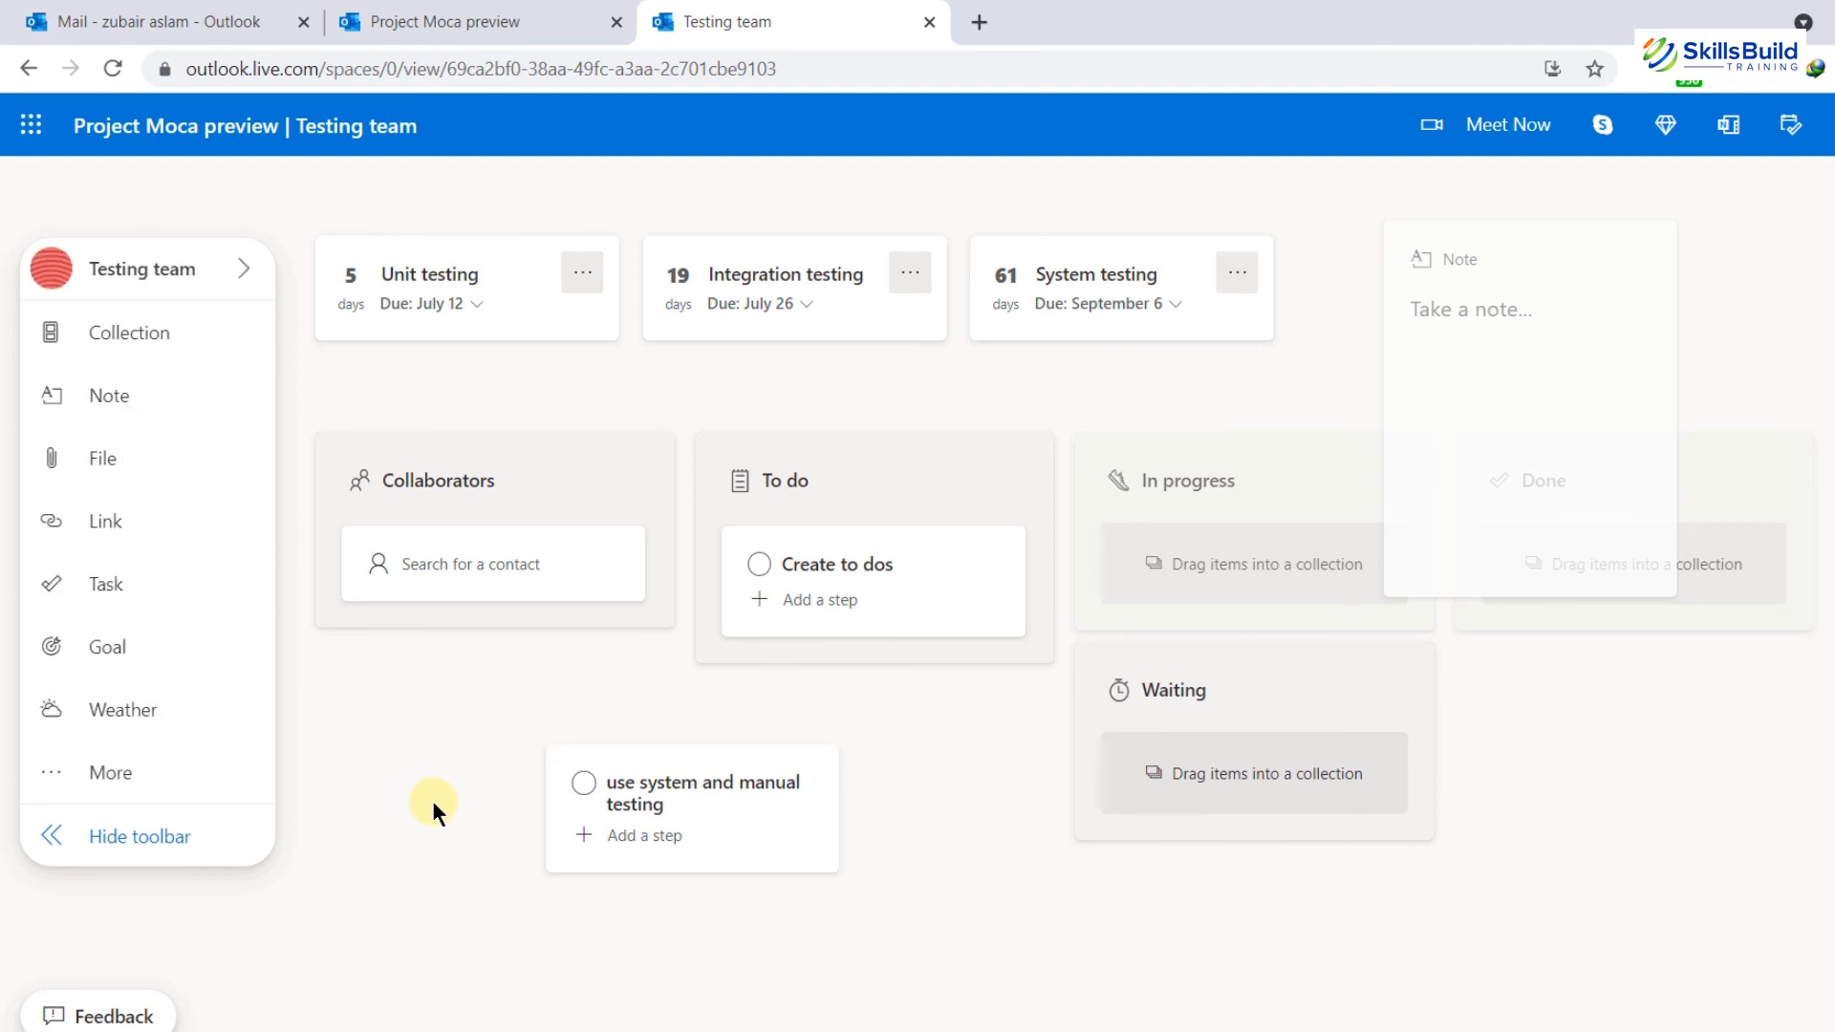
pyautogui.click(582, 785)
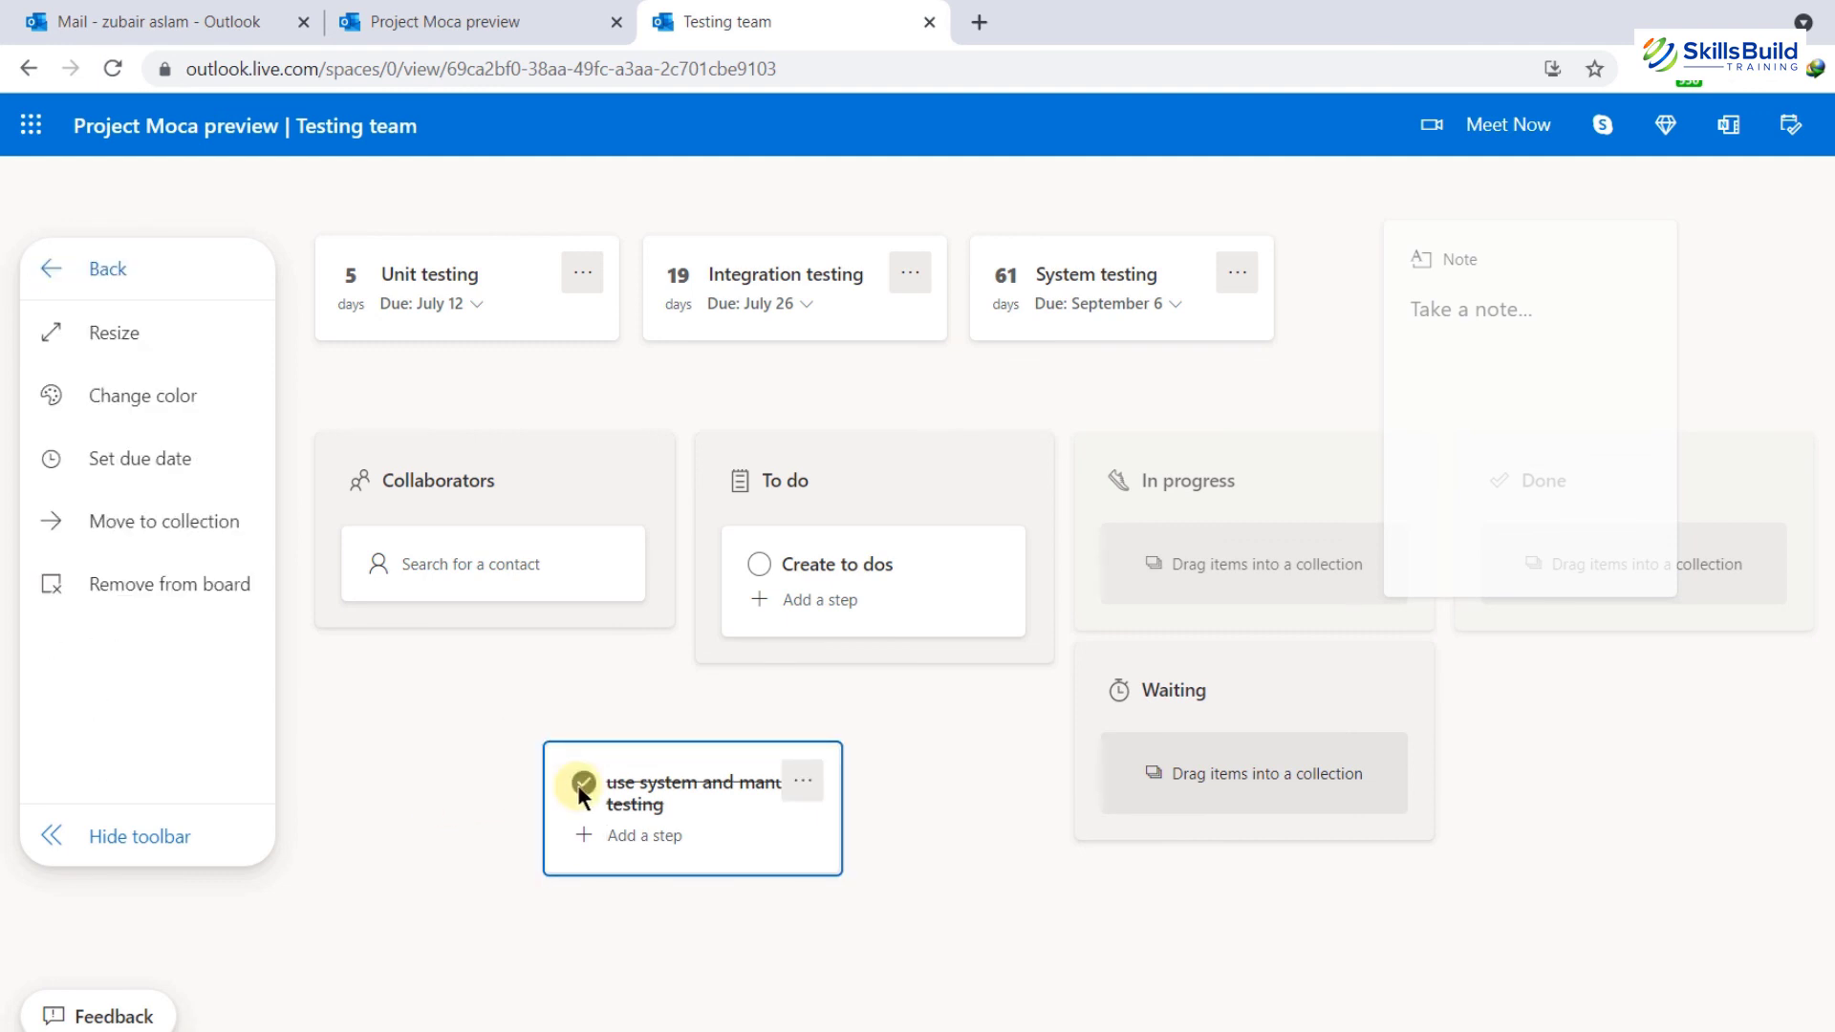